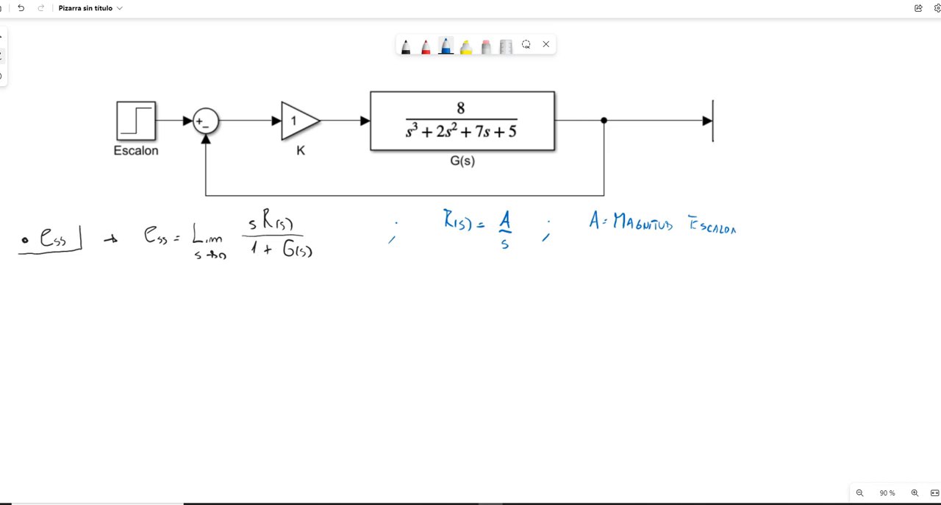
Step: Write R(s) = 5/s in blue directly below the R(s) = A/s expression
{"action": "mouse_move", "coordinate": [445, 249]}
{"action": "left_mouse_down"}
{"action": "mouse_move", "coordinate": [446, 269]}
{"action": "mouse_move", "coordinate": [465, 269]}
{"action": "left_mouse_up"}
{"action": "mouse_move", "coordinate": [470, 259]}
{"action": "left_mouse_down"}
{"action": "mouse_move", "coordinate": [472, 270]}
{"action": "mouse_move", "coordinate": [503, 259]}
{"action": "mouse_move", "coordinate": [514, 270]}
{"action": "mouse_move", "coordinate": [503, 286]}
{"action": "left_mouse_up"}
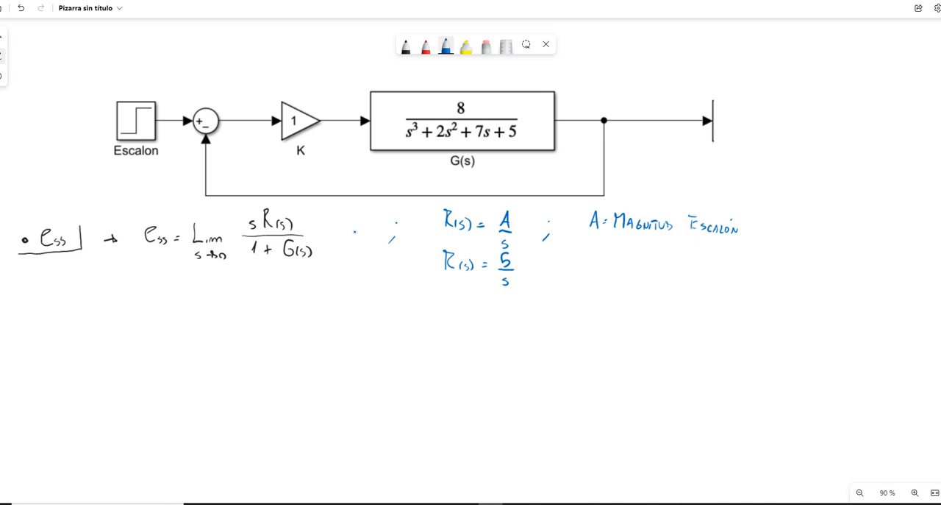
Step: Circle the K gain and transfer function blocks in red and add an arrow labelled G(s)
{"action": "left_click", "coordinate": [426, 46]}
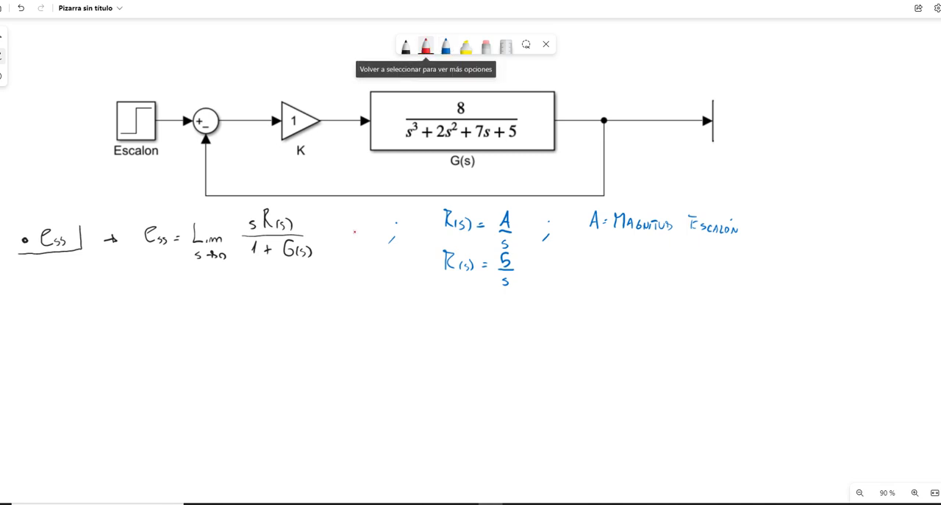
{"action": "mouse_move", "coordinate": [568, 161]}
{"action": "left_mouse_down"}
{"action": "mouse_move", "coordinate": [526, 184]}
{"action": "mouse_move", "coordinate": [303, 181]}
{"action": "mouse_move", "coordinate": [229, 137]}
{"action": "mouse_move", "coordinate": [284, 83]}
{"action": "mouse_move", "coordinate": [504, 81]}
{"action": "mouse_move", "coordinate": [581, 100]}
{"action": "mouse_move", "coordinate": [566, 163]}
{"action": "left_mouse_up"}
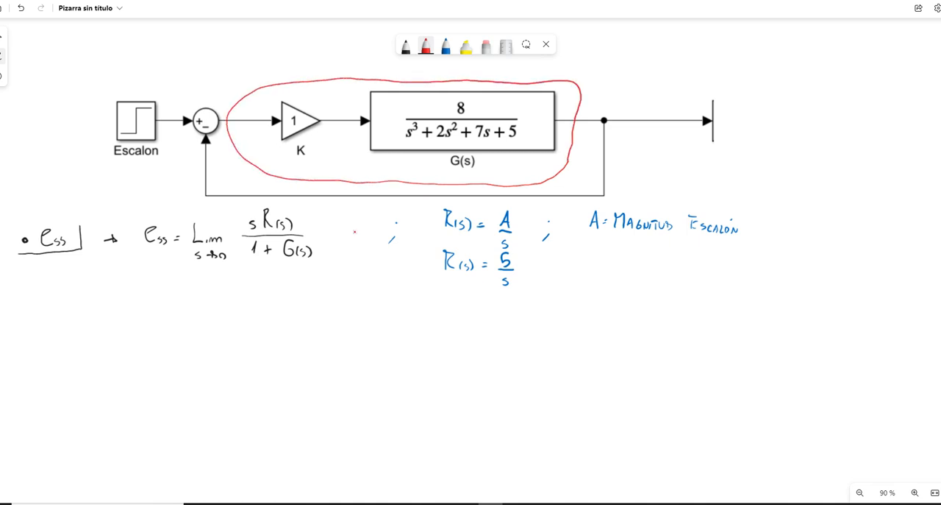
{"action": "left_click_drag", "start_coordinate": [580, 83], "coordinate": [617, 75]}
{"action": "mouse_move", "coordinate": [645, 71]}
{"action": "left_mouse_down"}
{"action": "mouse_move", "coordinate": [641, 80]}
{"action": "mouse_move", "coordinate": [655, 87]}
{"action": "left_mouse_up"}
{"action": "left_click_drag", "start_coordinate": [661, 75], "coordinate": [665, 90]}
Step: Write e_ss = Lim s→0 in black below the formula, with s · 5/s as the numerator over a fraction bar
{"action": "left_click", "coordinate": [406, 46]}
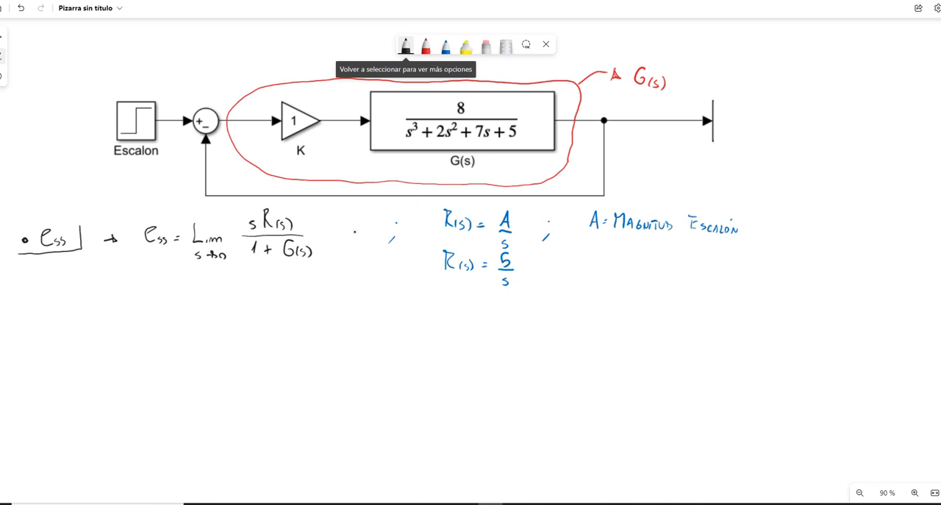
{"action": "mouse_move", "coordinate": [153, 299]}
{"action": "left_mouse_down"}
{"action": "mouse_move", "coordinate": [159, 309]}
{"action": "mouse_move", "coordinate": [183, 304]}
{"action": "left_mouse_up"}
{"action": "mouse_move", "coordinate": [180, 308]}
{"action": "left_mouse_down"}
{"action": "mouse_move", "coordinate": [218, 309]}
{"action": "mouse_move", "coordinate": [207, 321]}
{"action": "mouse_move", "coordinate": [218, 317]}
{"action": "left_mouse_up"}
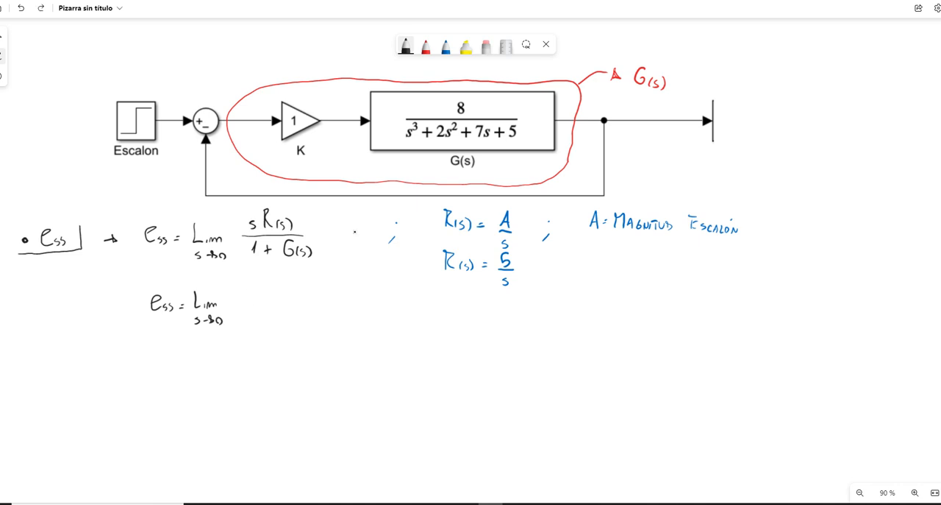
{"action": "mouse_move", "coordinate": [256, 281]}
{"action": "left_mouse_down"}
{"action": "mouse_move", "coordinate": [250, 290]}
{"action": "mouse_move", "coordinate": [280, 279]}
{"action": "mouse_move", "coordinate": [273, 301]}
{"action": "left_mouse_up"}
{"action": "key", "text": "ctrl+z"}
{"action": "key", "text": "ctrl+z"}
{"action": "key", "text": "ctrl+z"}
{"action": "mouse_move", "coordinate": [274, 269]}
{"action": "left_mouse_down"}
{"action": "mouse_move", "coordinate": [274, 287]}
{"action": "mouse_move", "coordinate": [285, 289]}
{"action": "mouse_move", "coordinate": [277, 301]}
{"action": "mouse_move", "coordinate": [348, 302]}
{"action": "left_mouse_up"}
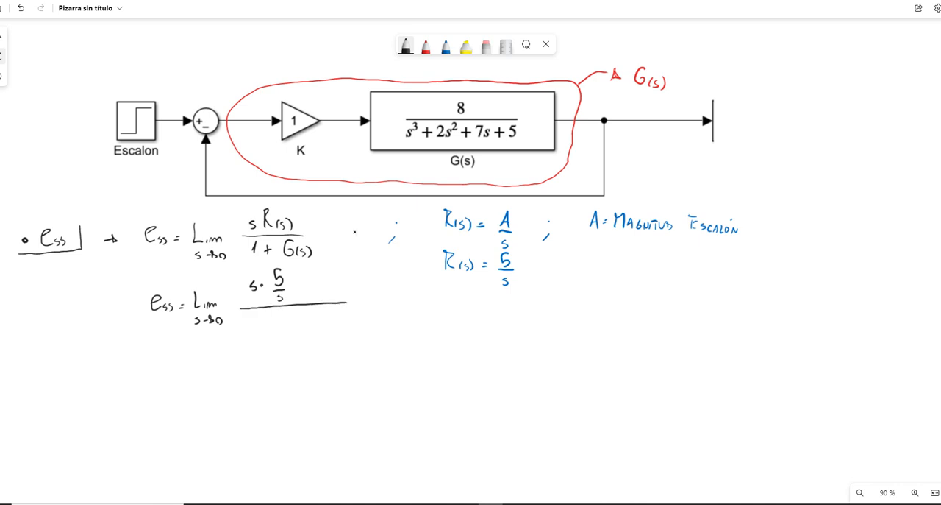
Step: Write the limit's denominator as 1 + 8/(s³ + 2s² + 7s + 5)
{"action": "left_click_drag", "start_coordinate": [251, 319], "coordinate": [271, 328]}
{"action": "left_click_drag", "start_coordinate": [266, 325], "coordinate": [277, 324]}
{"action": "left_click_drag", "start_coordinate": [340, 312], "coordinate": [380, 325]}
{"action": "mouse_move", "coordinate": [297, 347]}
{"action": "left_mouse_down"}
{"action": "mouse_move", "coordinate": [295, 354]}
{"action": "mouse_move", "coordinate": [303, 345]}
{"action": "mouse_move", "coordinate": [314, 352]}
{"action": "left_mouse_up"}
{"action": "mouse_move", "coordinate": [311, 348]}
{"action": "left_mouse_down"}
{"action": "mouse_move", "coordinate": [394, 354]}
{"action": "mouse_move", "coordinate": [400, 339]}
{"action": "left_mouse_up"}
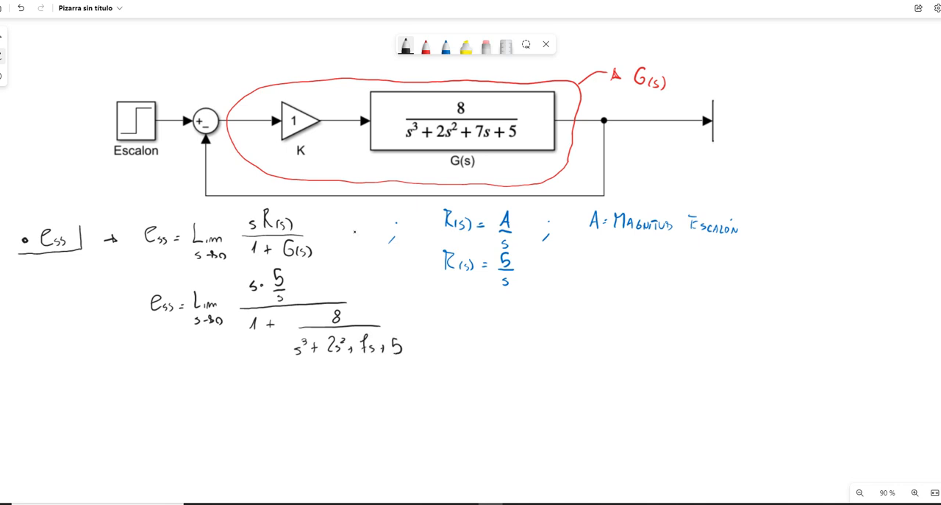
Step: Strike out the two cancelling s factors in the numerator in red and add a black equals sign after the fraction
{"action": "left_click", "coordinate": [426, 45]}
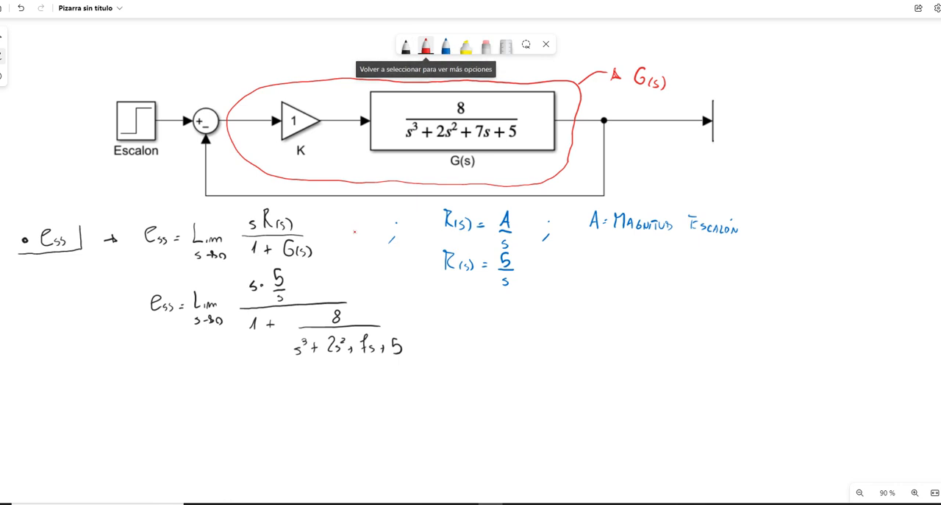
{"action": "mouse_move", "coordinate": [272, 303]}
{"action": "left_mouse_down"}
{"action": "mouse_move", "coordinate": [286, 294]}
{"action": "mouse_move", "coordinate": [259, 283]}
{"action": "left_mouse_up"}
{"action": "left_click", "coordinate": [406, 46]}
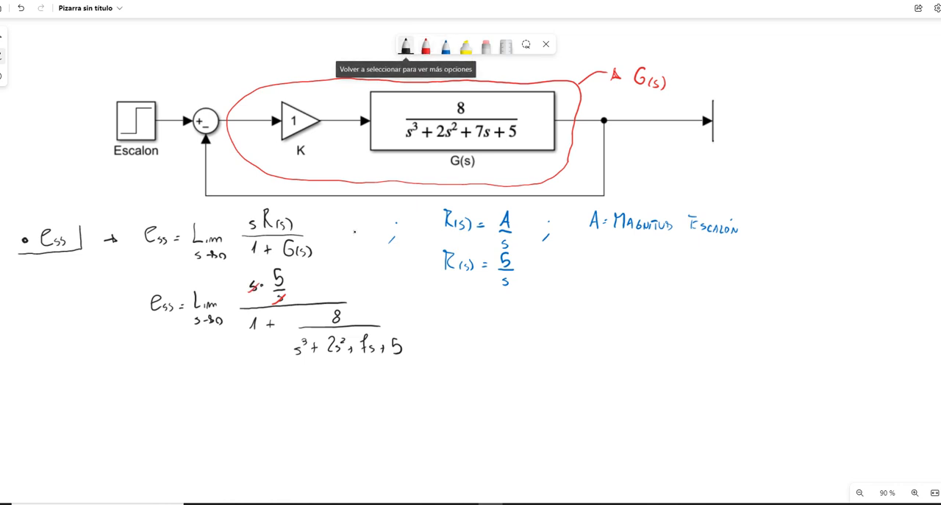
{"action": "left_click_drag", "start_coordinate": [425, 311], "coordinate": [431, 310]}
{"action": "left_click_drag", "start_coordinate": [424, 316], "coordinate": [430, 315]}
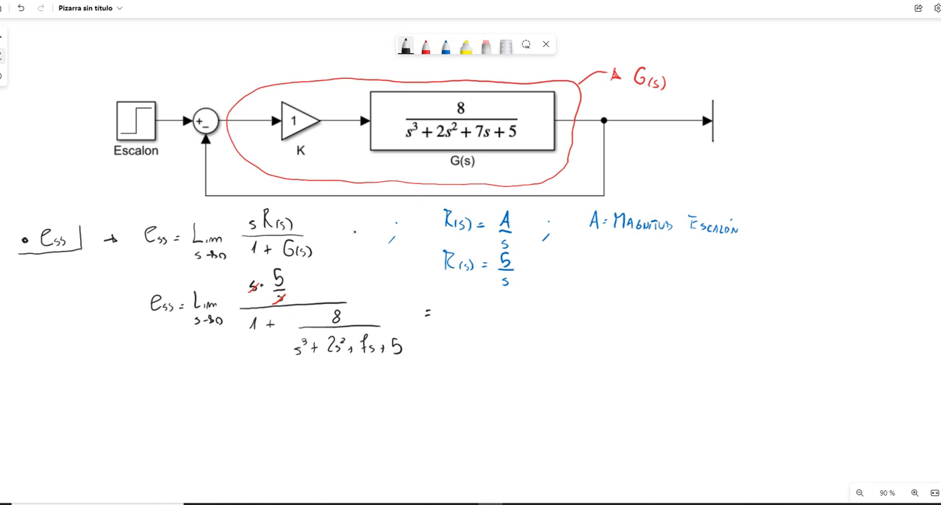
Step: Write s=0 in red above the equals sign and strike out the s³, 2s² and 7s terms, marking each as 0
{"action": "left_click", "coordinate": [425, 47]}
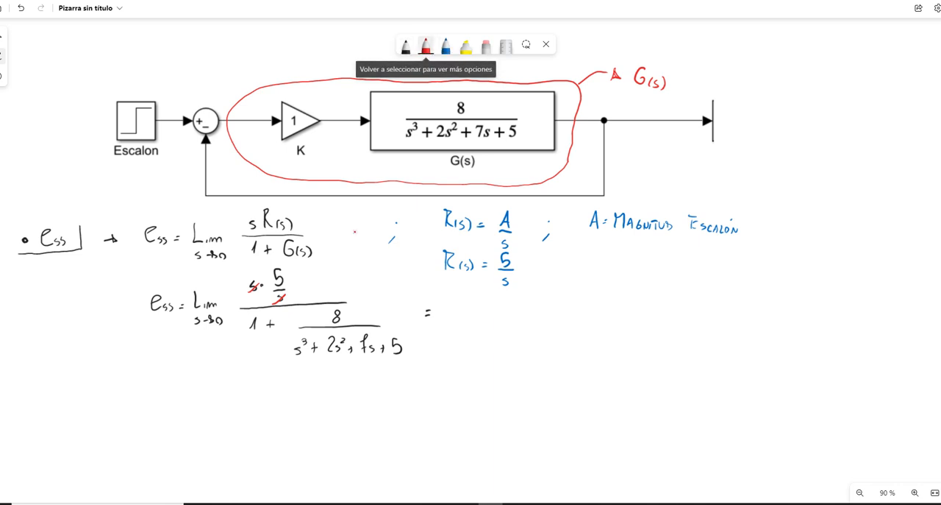
{"action": "mouse_move", "coordinate": [415, 287]}
{"action": "left_mouse_down"}
{"action": "mouse_move", "coordinate": [410, 298]}
{"action": "mouse_move", "coordinate": [423, 291]}
{"action": "left_mouse_up"}
{"action": "left_click_drag", "start_coordinate": [416, 294], "coordinate": [430, 290]}
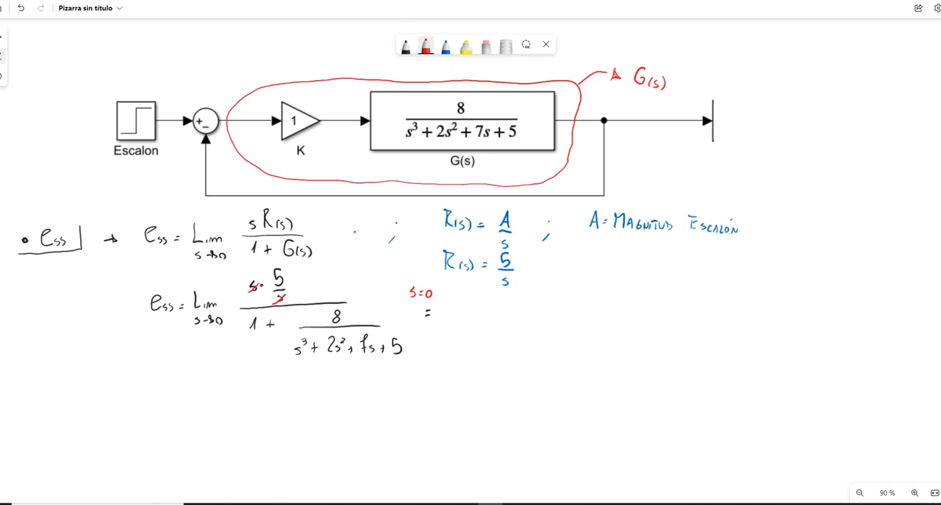
{"action": "mouse_move", "coordinate": [309, 341]}
{"action": "left_mouse_down"}
{"action": "mouse_move", "coordinate": [293, 358]}
{"action": "mouse_move", "coordinate": [315, 333]}
{"action": "mouse_move", "coordinate": [376, 342]}
{"action": "left_mouse_up"}
Step: Write the evaluated fraction 5/(1 + 8/5) in black after the equals sign
{"action": "left_click", "coordinate": [406, 46]}
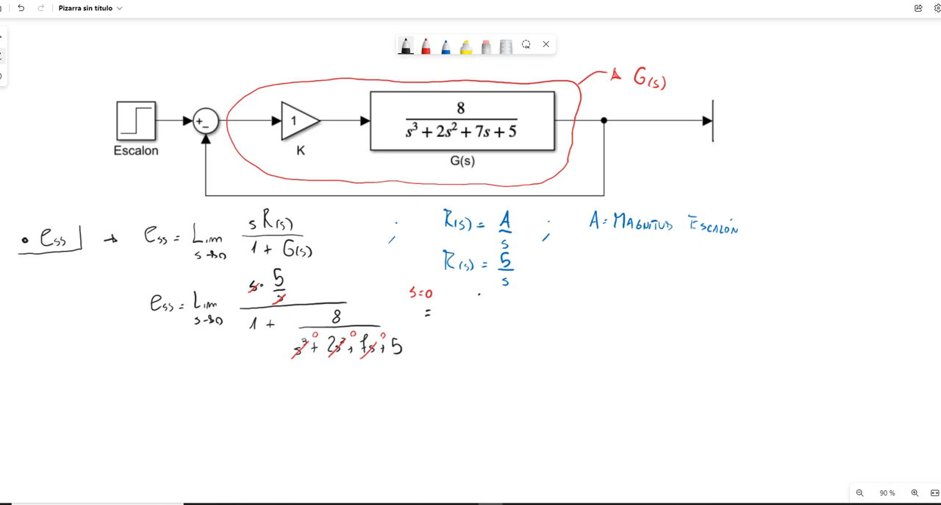
{"action": "mouse_move", "coordinate": [476, 293]}
{"action": "left_mouse_down"}
{"action": "mouse_move", "coordinate": [475, 306]}
{"action": "mouse_move", "coordinate": [521, 317]}
{"action": "left_mouse_up"}
{"action": "mouse_move", "coordinate": [454, 331]}
{"action": "left_mouse_down"}
{"action": "mouse_move", "coordinate": [470, 341]}
{"action": "mouse_move", "coordinate": [495, 328]}
{"action": "mouse_move", "coordinate": [489, 358]}
{"action": "left_mouse_up"}
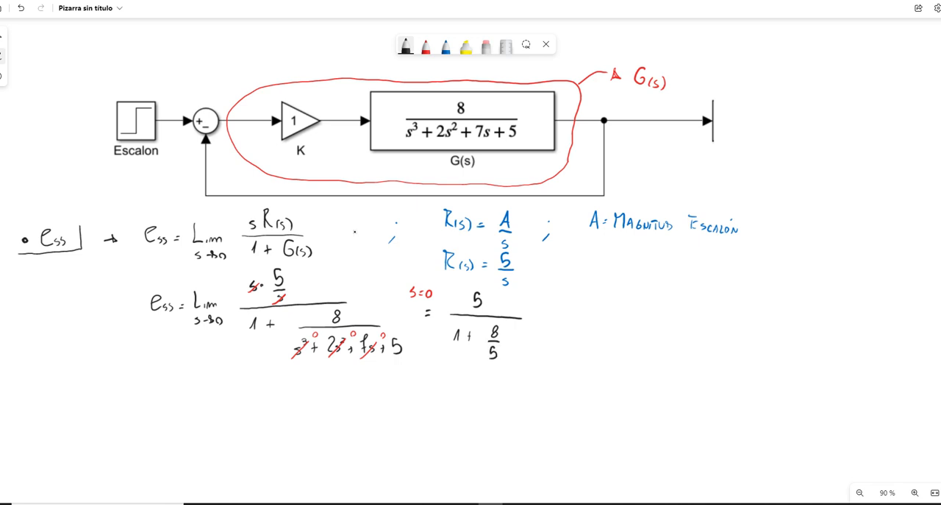
Step: Continue the simplification in black with 5/((5+8)/5) = 5/(13/5) = 25/13
{"action": "left_click_drag", "start_coordinate": [579, 292], "coordinate": [577, 308]}
{"action": "mouse_move", "coordinate": [579, 291]}
{"action": "left_mouse_down"}
{"action": "mouse_move", "coordinate": [593, 313]}
{"action": "mouse_move", "coordinate": [565, 335]}
{"action": "mouse_move", "coordinate": [574, 321]}
{"action": "left_mouse_up"}
{"action": "mouse_move", "coordinate": [582, 324]}
{"action": "left_mouse_down"}
{"action": "mouse_move", "coordinate": [583, 336]}
{"action": "mouse_move", "coordinate": [592, 327]}
{"action": "mouse_move", "coordinate": [575, 339]}
{"action": "mouse_move", "coordinate": [597, 339]}
{"action": "mouse_move", "coordinate": [581, 359]}
{"action": "left_mouse_up"}
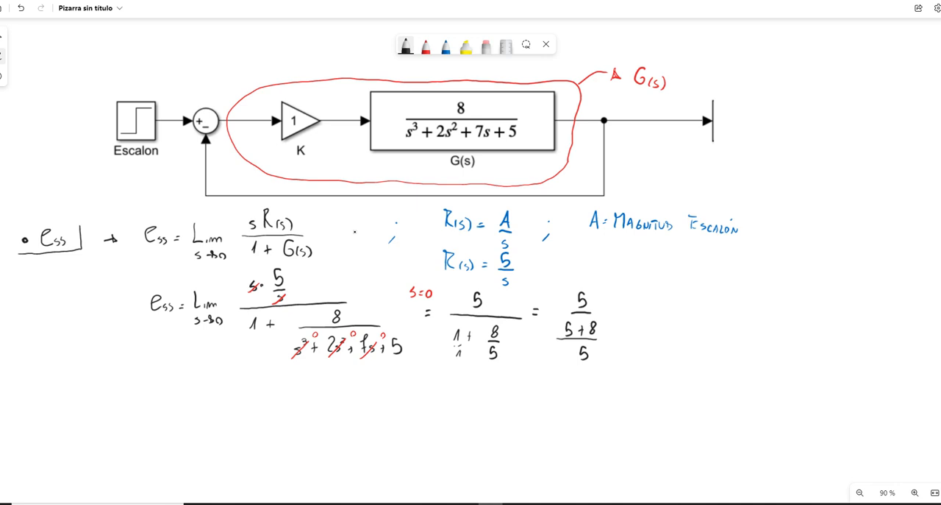
{"action": "mouse_move", "coordinate": [663, 296]}
{"action": "left_mouse_down"}
{"action": "mouse_move", "coordinate": [659, 310]}
{"action": "mouse_move", "coordinate": [671, 316]}
{"action": "mouse_move", "coordinate": [655, 335]}
{"action": "mouse_move", "coordinate": [669, 339]}
{"action": "mouse_move", "coordinate": [657, 356]}
{"action": "left_mouse_up"}
{"action": "left_click_drag", "start_coordinate": [718, 299], "coordinate": [729, 311]}
{"action": "mouse_move", "coordinate": [717, 314]}
{"action": "left_mouse_down"}
{"action": "mouse_move", "coordinate": [734, 314]}
{"action": "mouse_move", "coordinate": [727, 336]}
{"action": "left_mouse_up"}
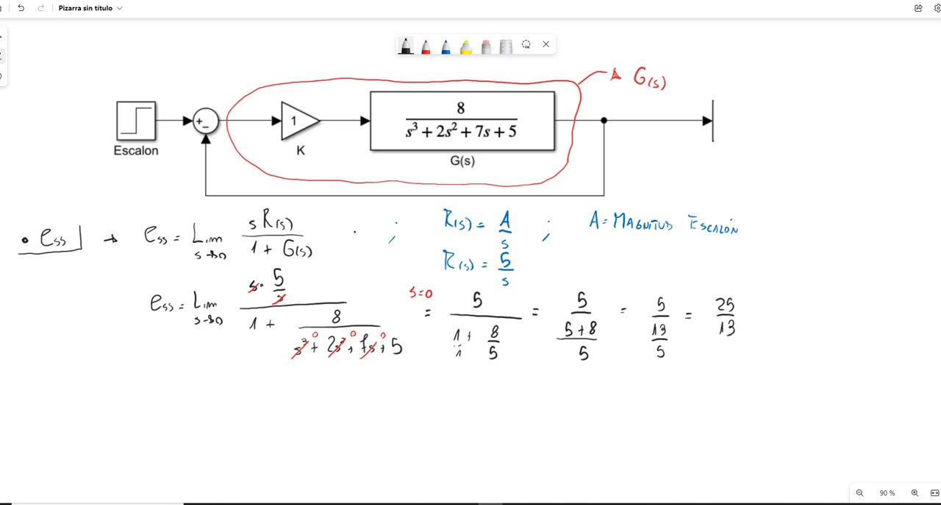
Step: Write → e_ss = 1,692 in red after 25/13 and underline the result
{"action": "left_click", "coordinate": [426, 45]}
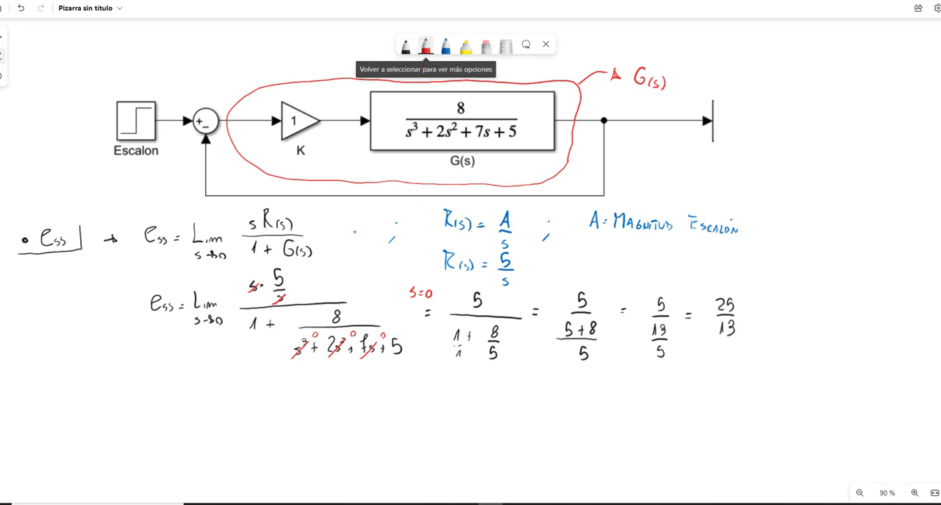
{"action": "left_click_drag", "start_coordinate": [757, 317], "coordinate": [828, 320]}
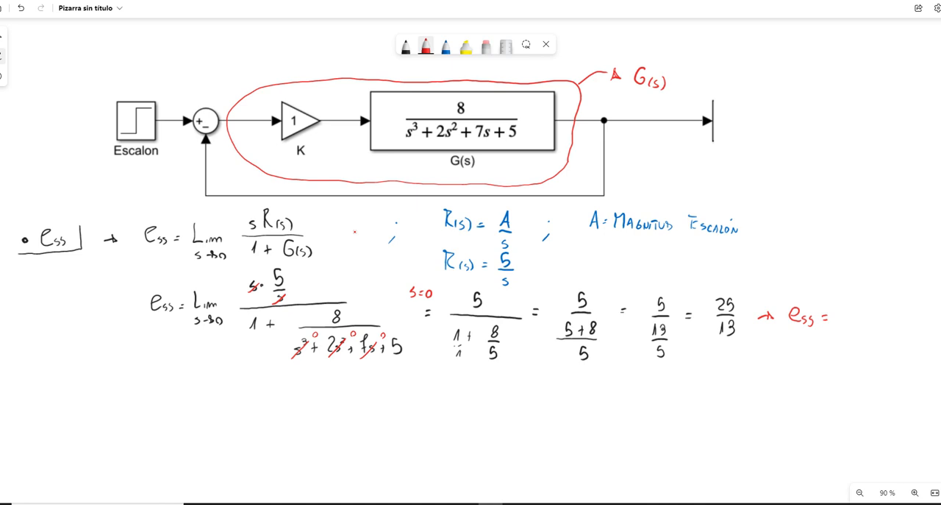
{"action": "mouse_move", "coordinate": [841, 306]}
{"action": "left_mouse_down"}
{"action": "mouse_move", "coordinate": [845, 328]}
{"action": "mouse_move", "coordinate": [861, 317]}
{"action": "mouse_move", "coordinate": [879, 324]}
{"action": "left_mouse_up"}
{"action": "left_click_drag", "start_coordinate": [793, 331], "coordinate": [894, 316]}
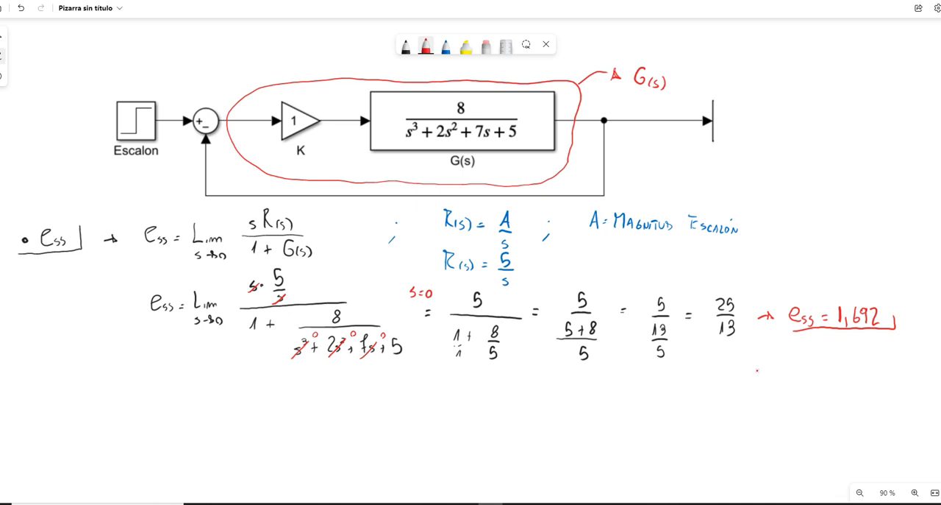
Step: Erase the decimals of the e_ss result and rewrite them in red as 923
{"action": "left_click", "coordinate": [486, 47]}
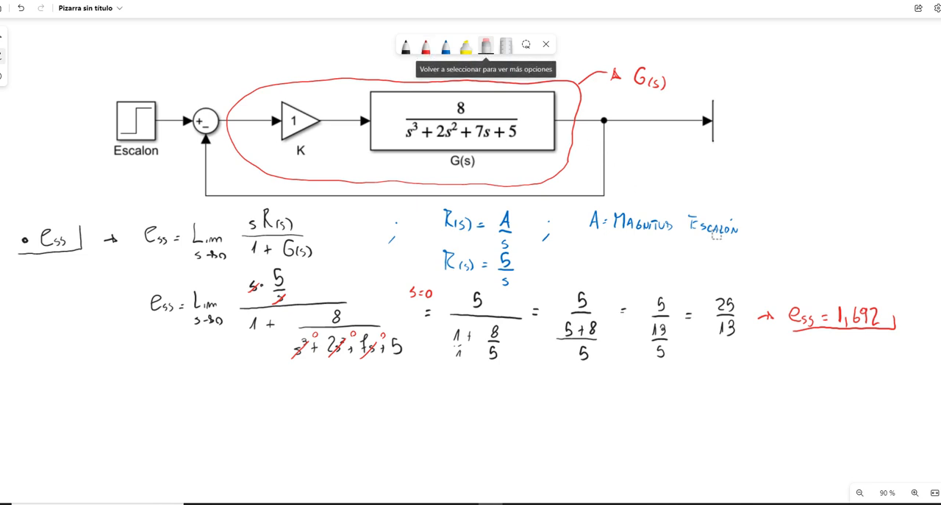
{"action": "mouse_move", "coordinate": [887, 316]}
{"action": "left_mouse_down"}
{"action": "mouse_move", "coordinate": [858, 318]}
{"action": "mouse_move", "coordinate": [876, 319]}
{"action": "mouse_move", "coordinate": [872, 310]}
{"action": "left_mouse_up"}
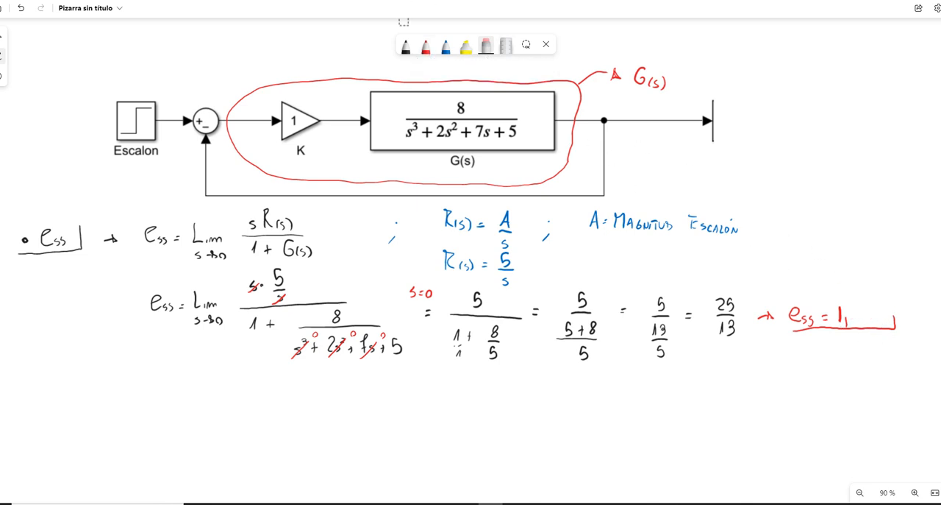
{"action": "left_click", "coordinate": [425, 46]}
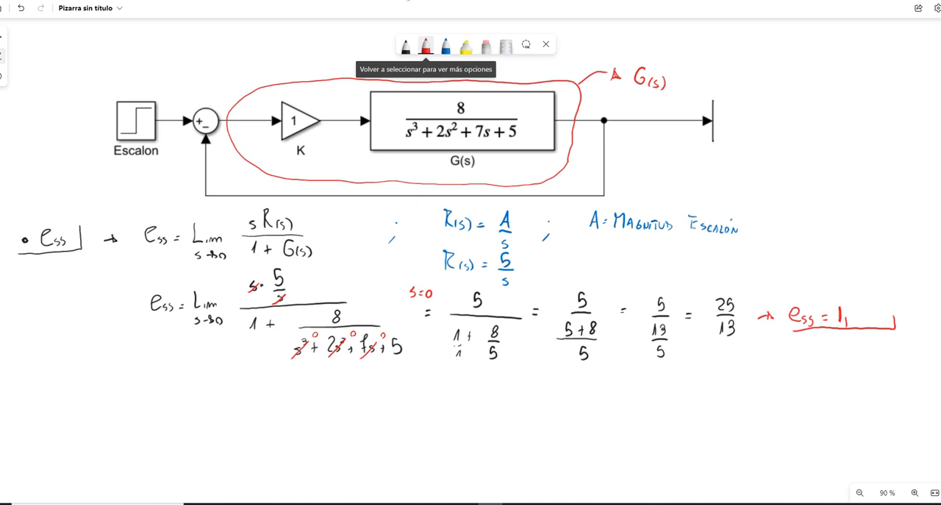
{"action": "left_click_drag", "start_coordinate": [855, 304], "coordinate": [853, 320]}
{"action": "left_click_drag", "start_coordinate": [859, 306], "coordinate": [868, 318]}
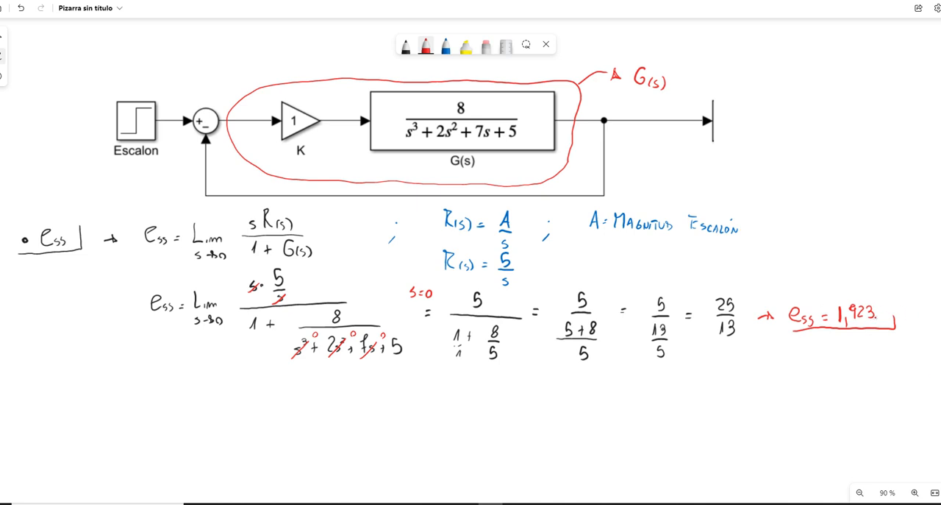
Step: Switch to the untitled Simulink model and delete all blocks of the existing diagram
{"action": "mouse_move", "coordinate": [417, 503]}
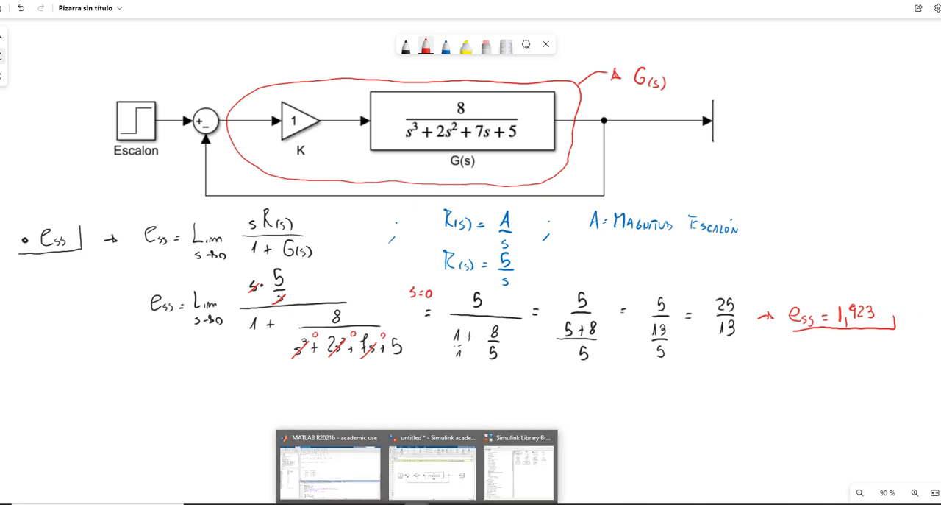
{"action": "left_click", "coordinate": [451, 482]}
{"action": "left_click_drag", "start_coordinate": [753, 176], "coordinate": [230, 311]}
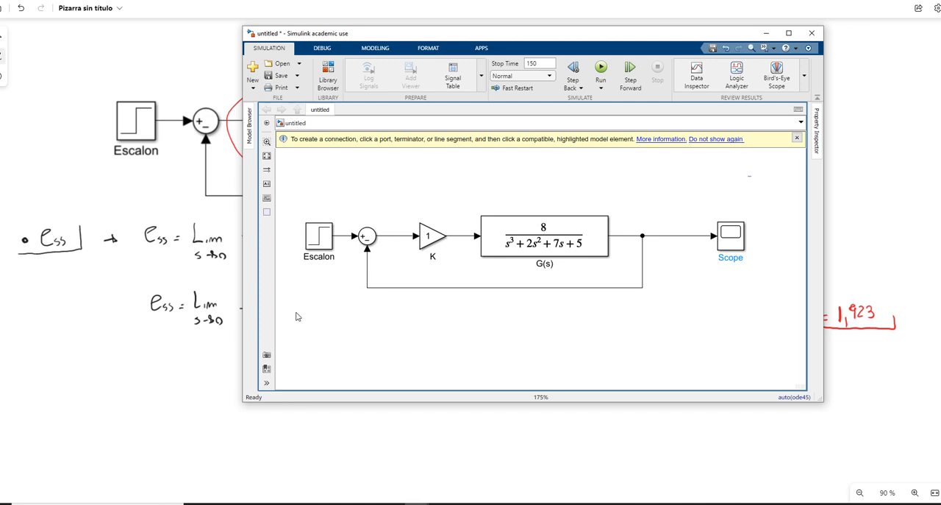
{"action": "key", "text": "Delete"}
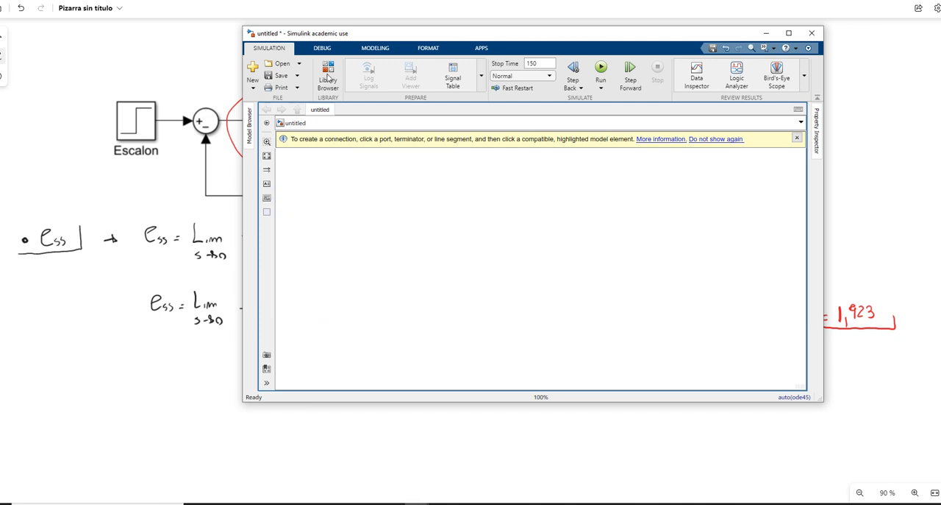
Step: Add a Step block from the Sources library to the model and place it on the canvas's left side
{"action": "left_click", "coordinate": [328, 78]}
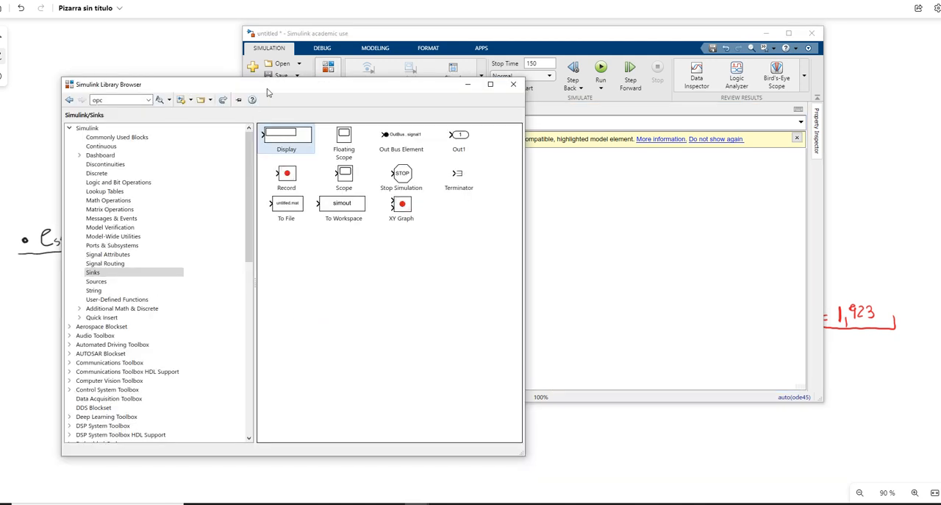
{"action": "left_click_drag", "start_coordinate": [502, 89], "coordinate": [458, 52]}
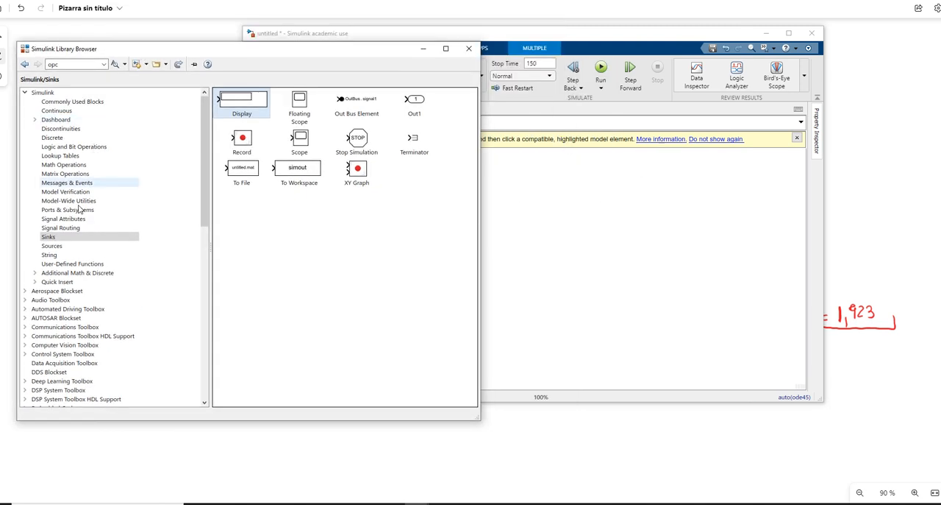
{"action": "left_click", "coordinate": [68, 246]}
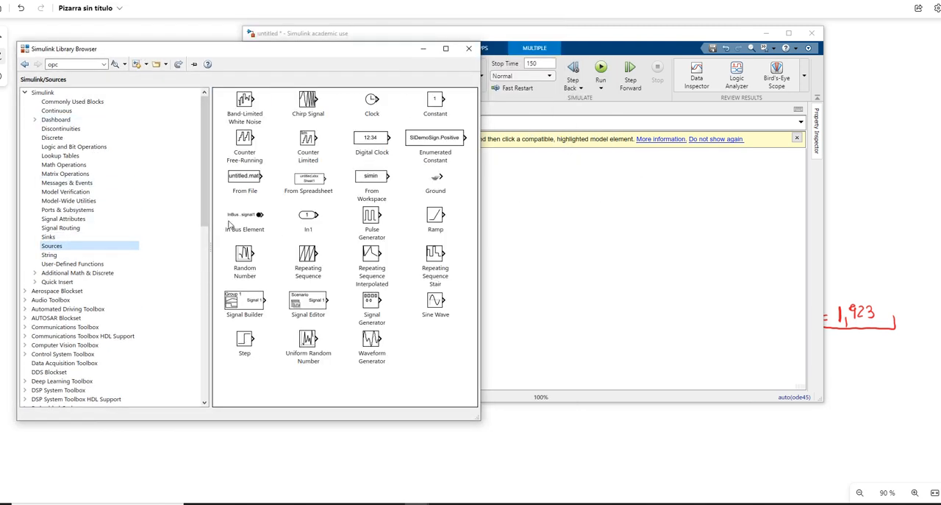
{"action": "left_click_drag", "start_coordinate": [245, 342], "coordinate": [538, 265]}
{"action": "scroll", "coordinate": [550, 250], "scroll_direction": "up", "scroll_amount": 3}
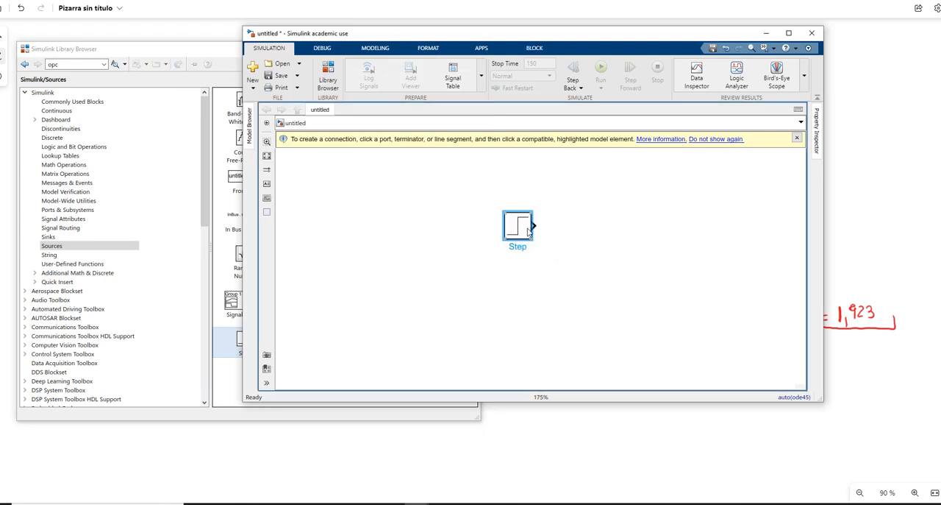
{"action": "left_click_drag", "start_coordinate": [528, 228], "coordinate": [417, 229]}
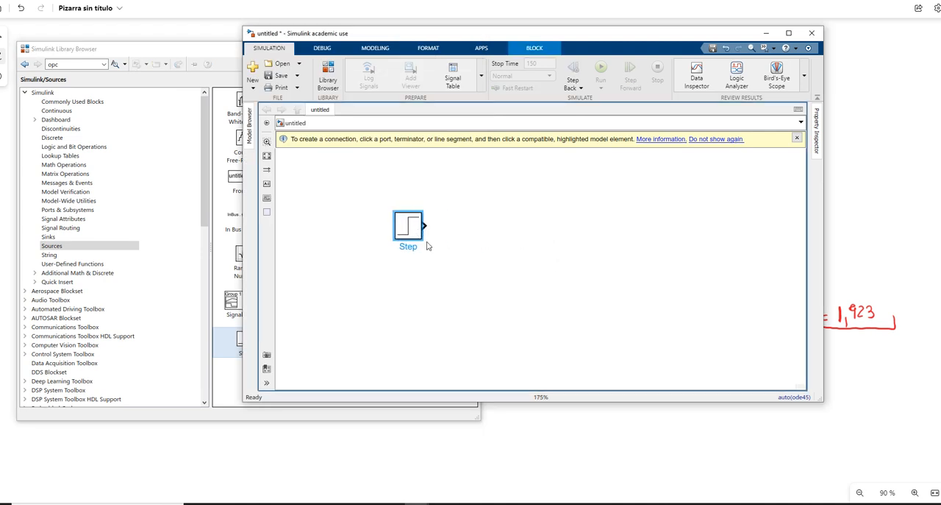
Step: Add a Transfer Fcn block from the Continuous library beside the Step block, leaving space between them
{"action": "left_click", "coordinate": [81, 246]}
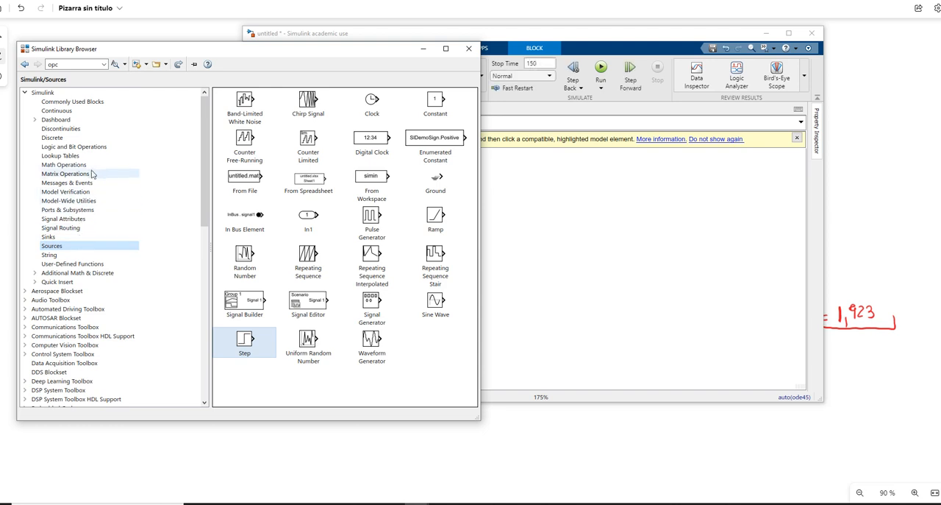
{"action": "left_click", "coordinate": [59, 111]}
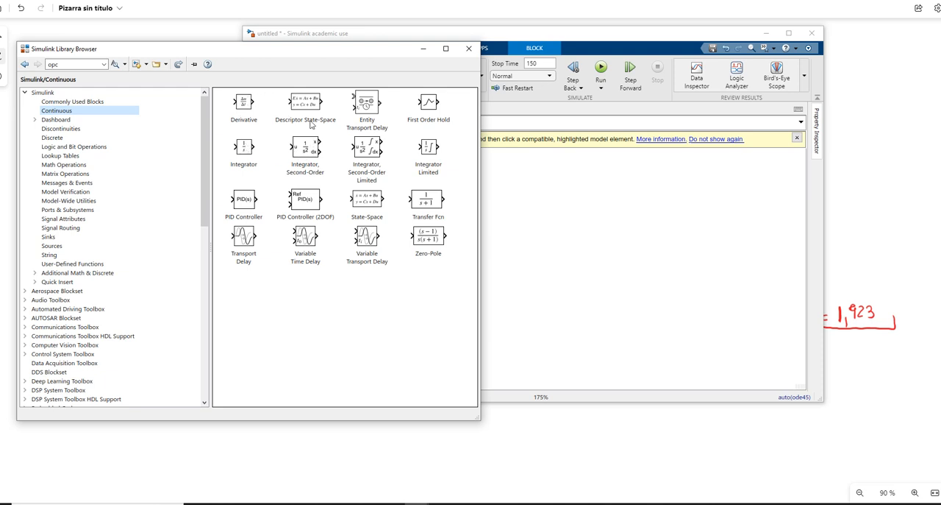
{"action": "left_click_drag", "start_coordinate": [438, 200], "coordinate": [553, 253]}
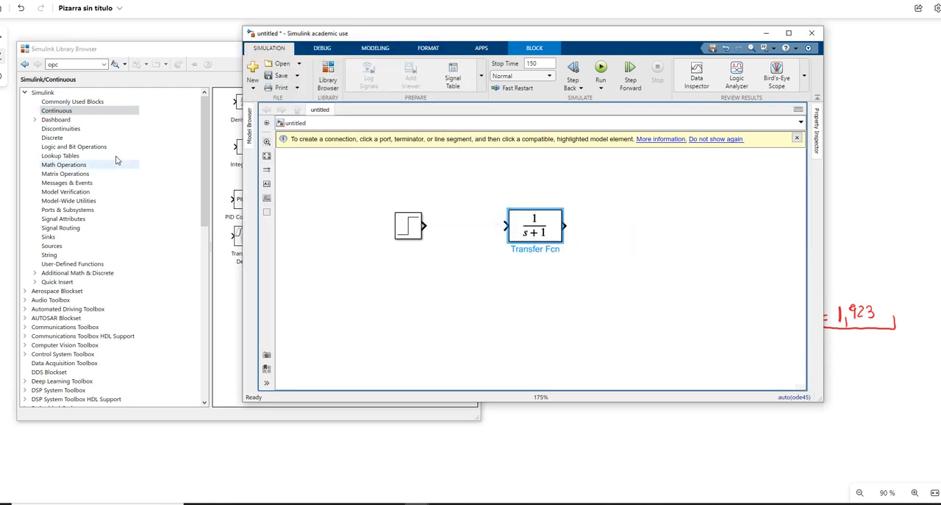
Step: Add a Sum block from the Math Operations library between the Step and Transfer Fcn blocks
{"action": "left_click", "coordinate": [81, 166]}
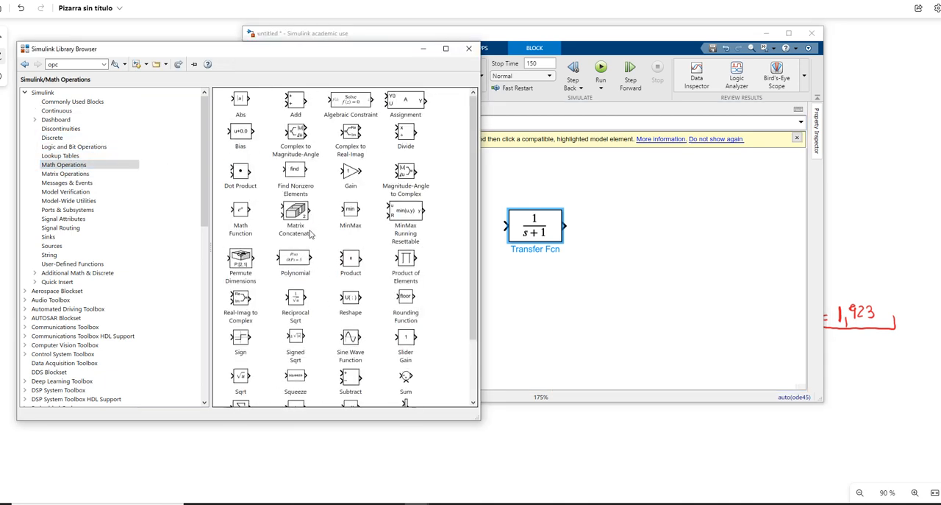
{"action": "scroll", "coordinate": [375, 258], "scroll_direction": "down", "scroll_amount": 3}
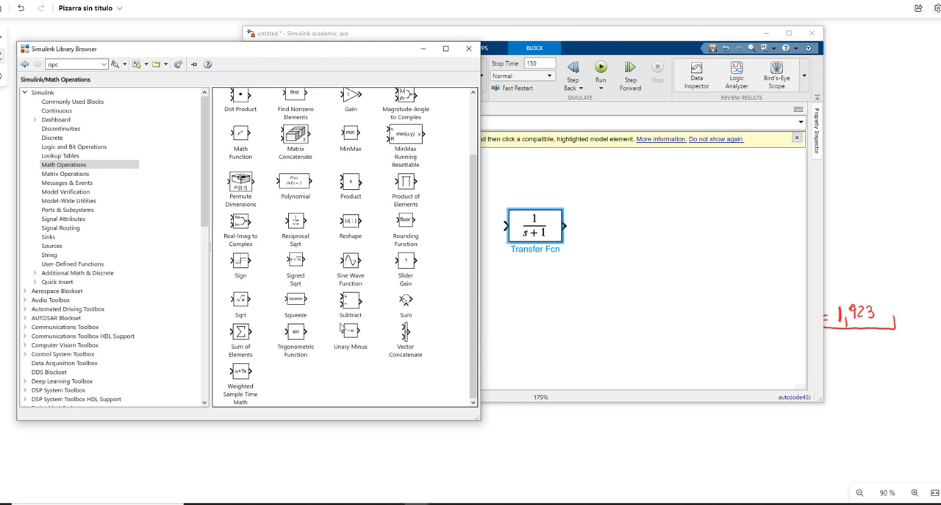
{"action": "left_click_drag", "start_coordinate": [407, 303], "coordinate": [465, 231]}
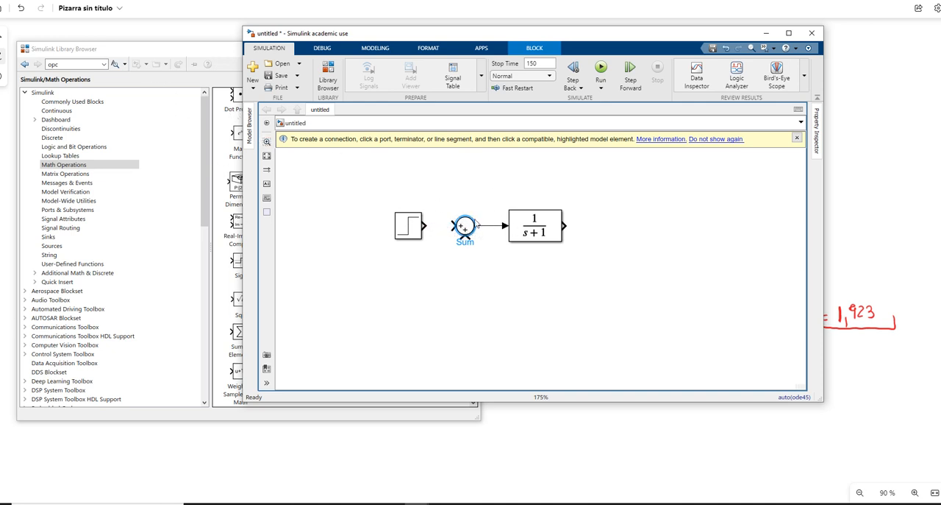
Step: Set the Sum block's list of signs to |+- and connect the Step output to its positive input
{"action": "double_click", "coordinate": [466, 228]}
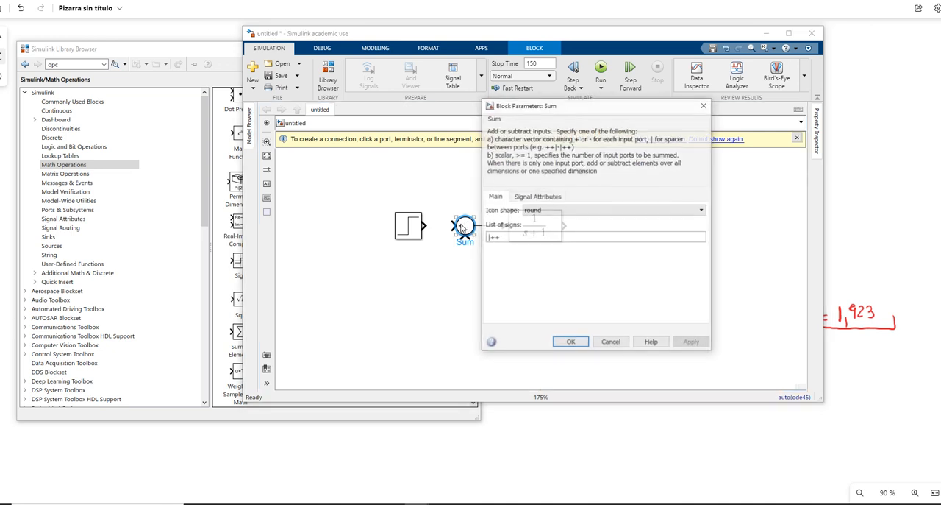
{"action": "left_click", "coordinate": [526, 237]}
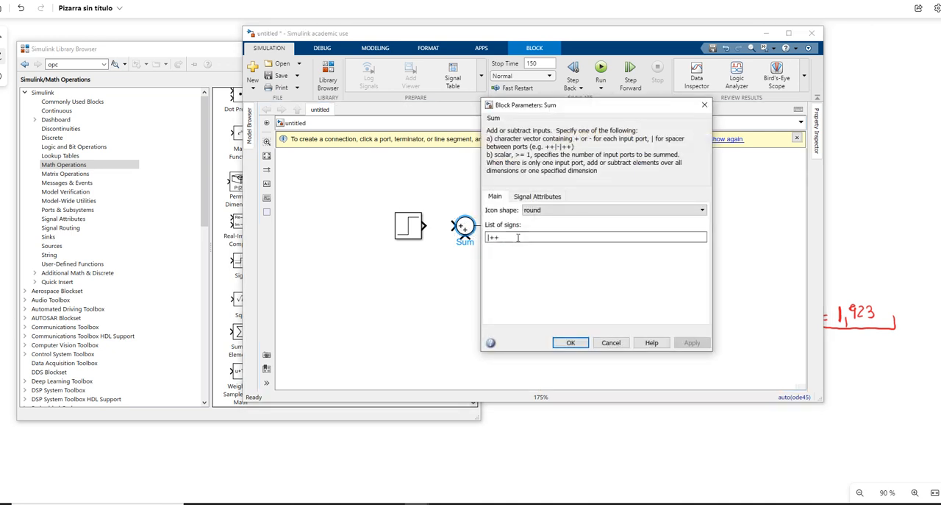
{"action": "key", "text": "BackSpace"}
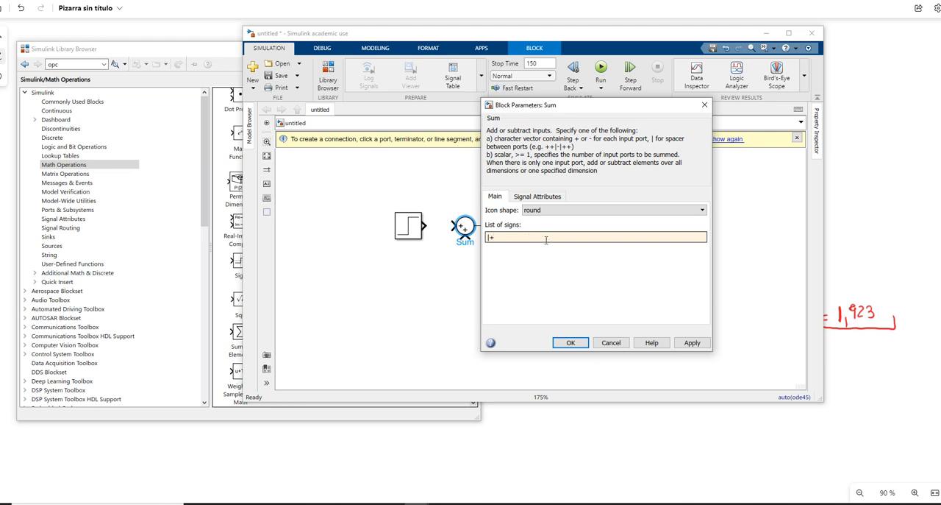
{"action": "type", "text": "-"}
{"action": "left_click", "coordinate": [690, 342]}
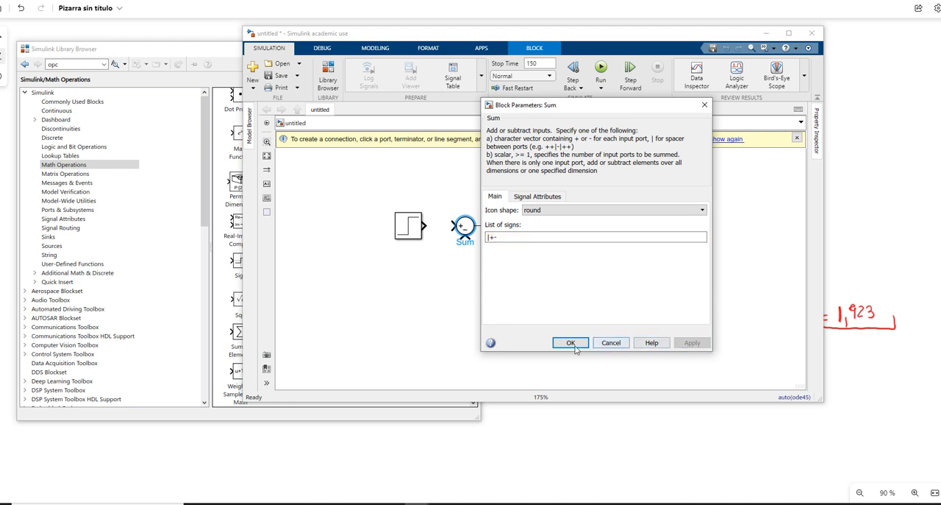
{"action": "left_click", "coordinate": [576, 345]}
{"action": "left_click_drag", "start_coordinate": [425, 226], "coordinate": [455, 225]}
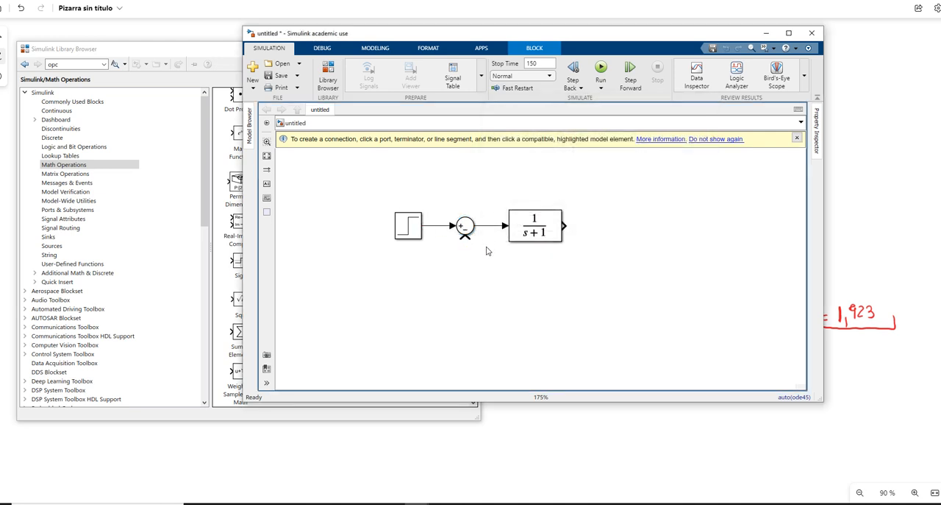
{"action": "left_click", "coordinate": [486, 251]}
Step: Move the Transfer Fcn block farther from the Sum block and place a Gain block from Math Operations between them
{"action": "left_click_drag", "start_coordinate": [542, 226], "coordinate": [590, 227]}
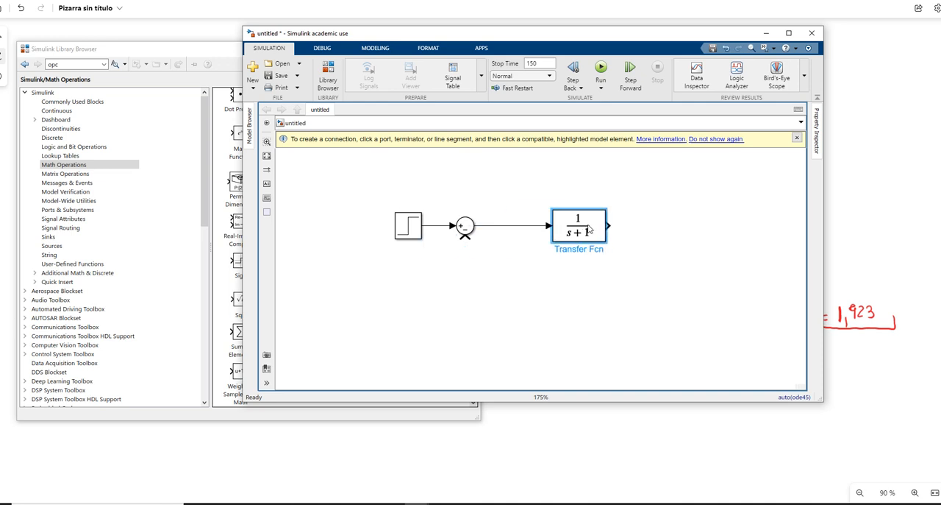
{"action": "left_click", "coordinate": [103, 168]}
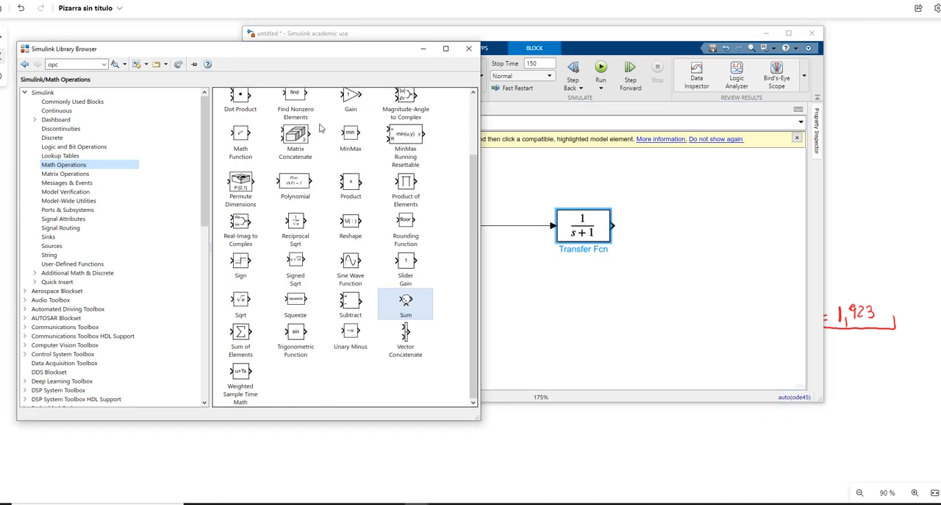
{"action": "scroll", "coordinate": [320, 129], "scroll_direction": "up", "scroll_amount": 3}
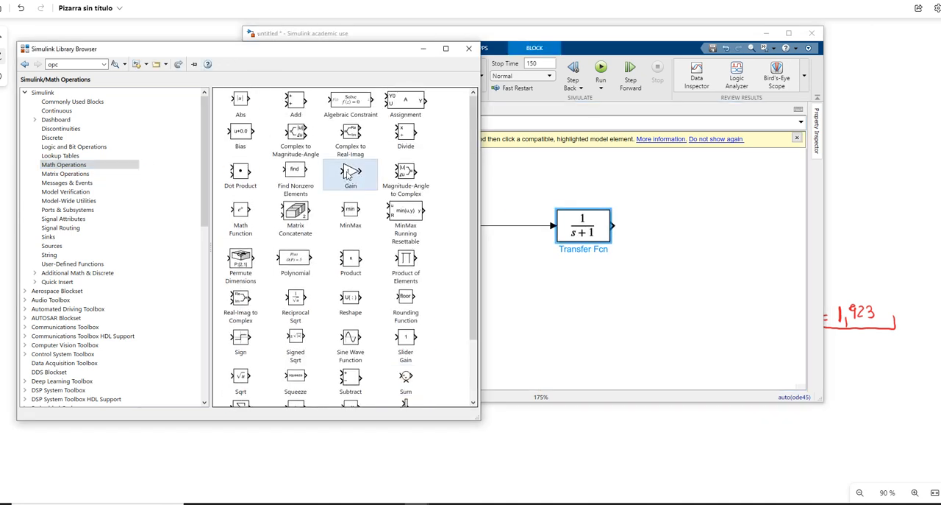
{"action": "left_click_drag", "start_coordinate": [349, 173], "coordinate": [513, 226]}
{"action": "left_click", "coordinate": [532, 244]}
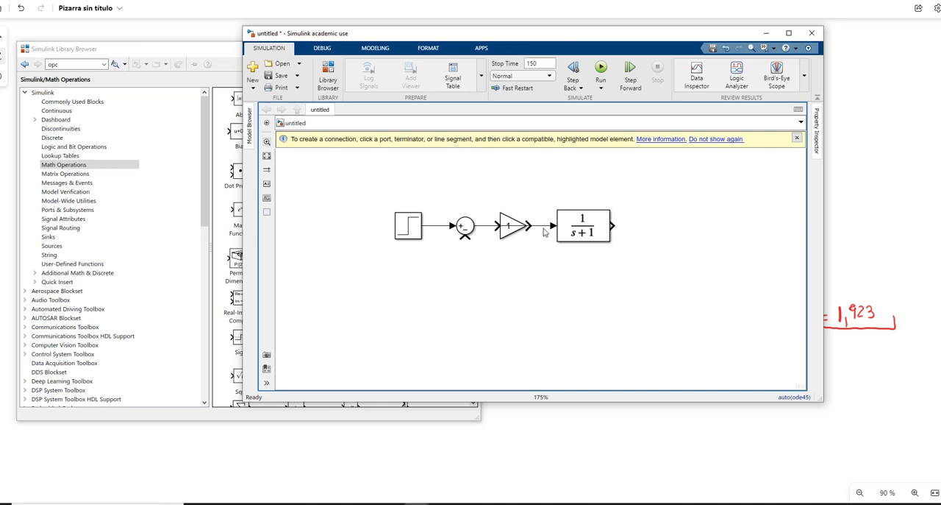
Step: Delete the line running behind the Gain block and wire the Sum output through the Gain to the Transfer Fcn
{"action": "left_click", "coordinate": [541, 227]}
{"action": "key", "text": "Delete"}
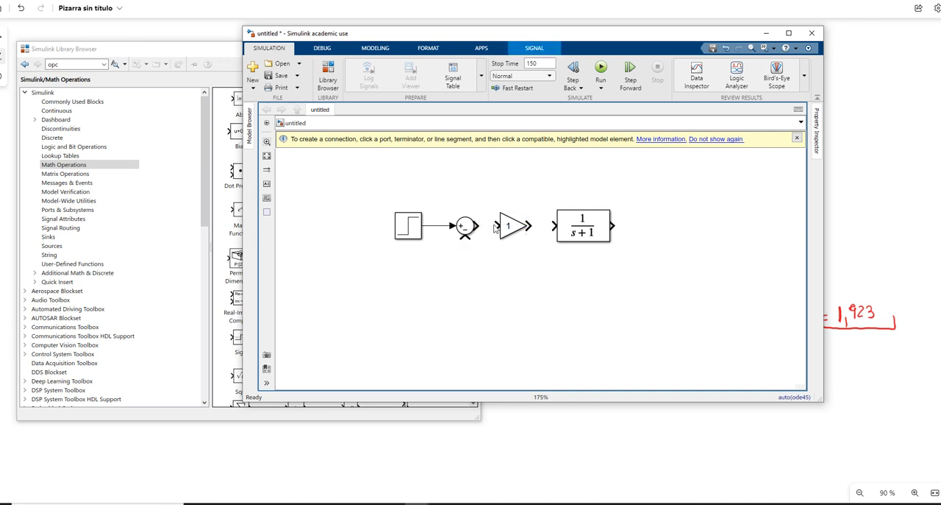
{"action": "double_click", "coordinate": [477, 227]}
{"action": "left_click", "coordinate": [477, 227]}
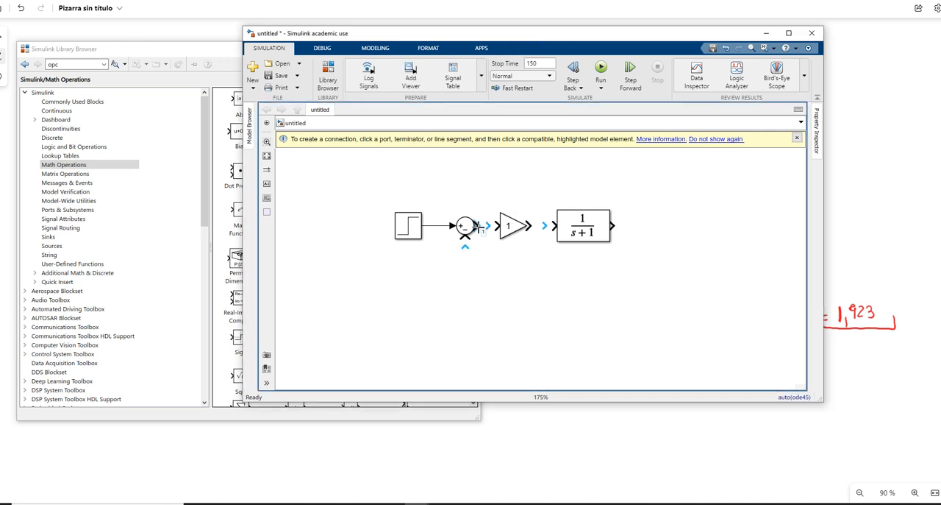
{"action": "left_click", "coordinate": [498, 226]}
{"action": "left_click_drag", "start_coordinate": [530, 226], "coordinate": [553, 226]}
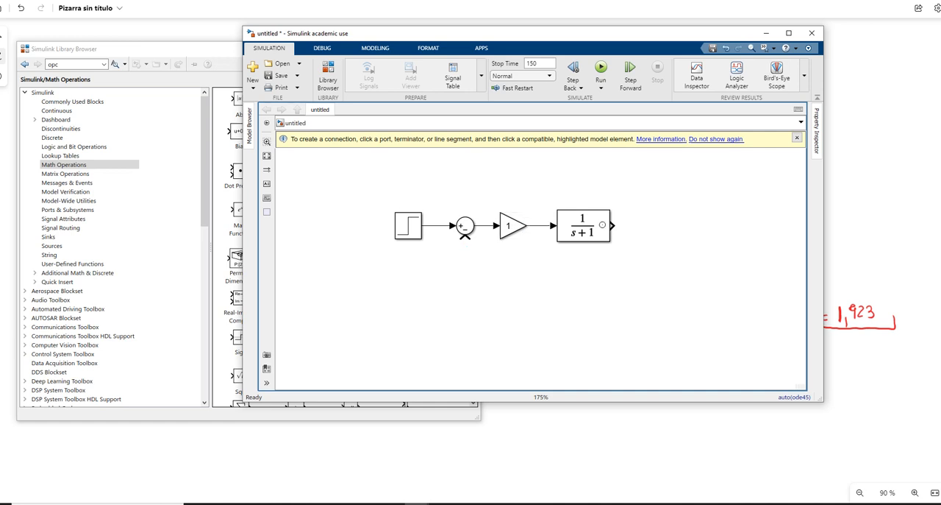
Step: Connect the Transfer Fcn output back to the Sum block's negative input and enlarge the feedback line's loop below the blocks
{"action": "left_click_drag", "start_coordinate": [612, 225], "coordinate": [465, 245]}
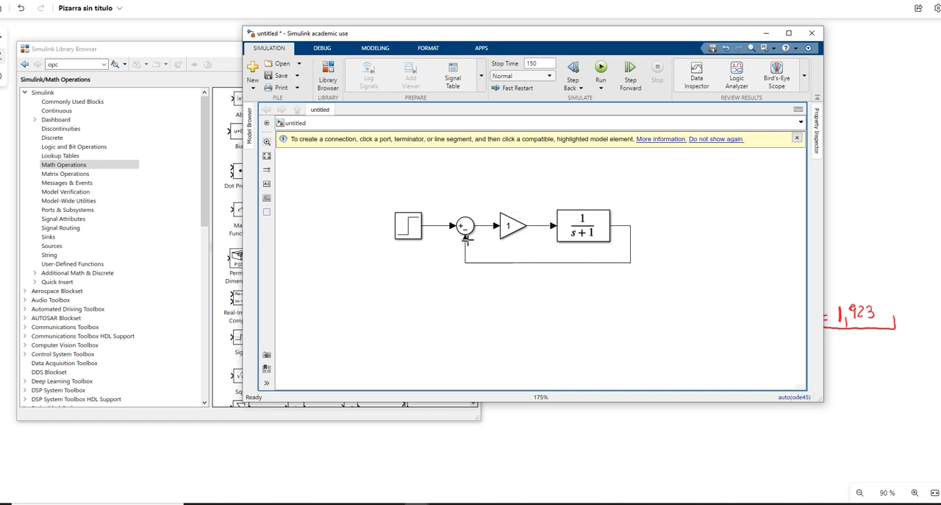
{"action": "left_click_drag", "start_coordinate": [614, 264], "coordinate": [642, 302]}
{"action": "left_click", "coordinate": [342, 203]}
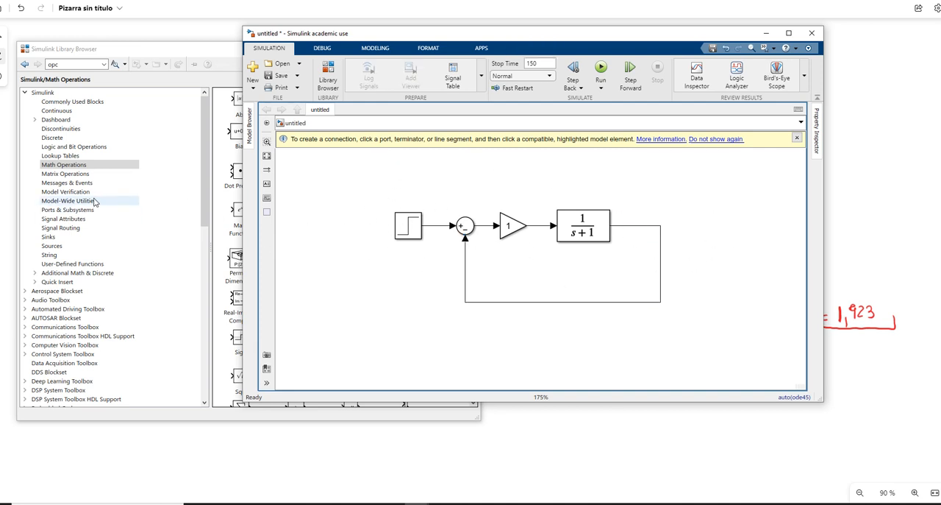
Step: Add a Scope block from the Sinks library beyond the Transfer Fcn output
{"action": "left_click", "coordinate": [52, 236]}
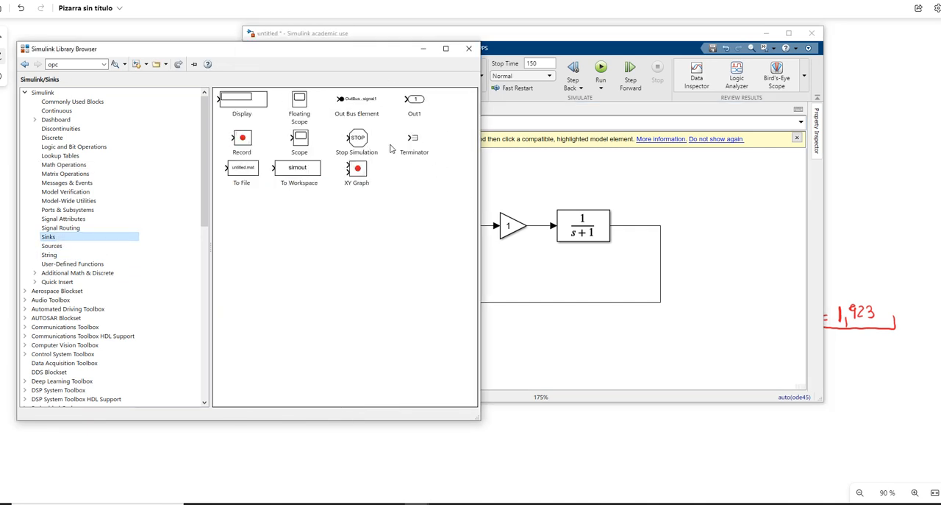
{"action": "left_click", "coordinate": [301, 143]}
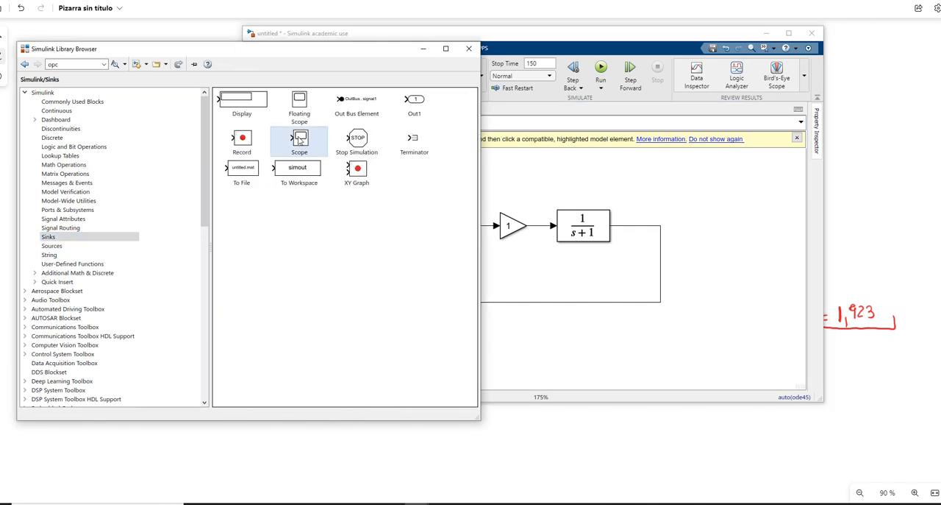
{"action": "left_click_drag", "start_coordinate": [300, 142], "coordinate": [724, 223]}
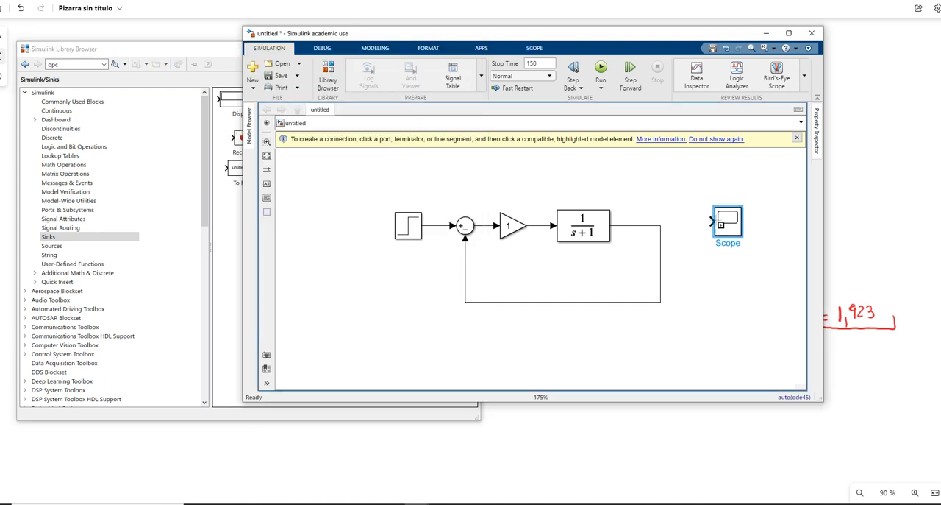
{"action": "left_click", "coordinate": [730, 295]}
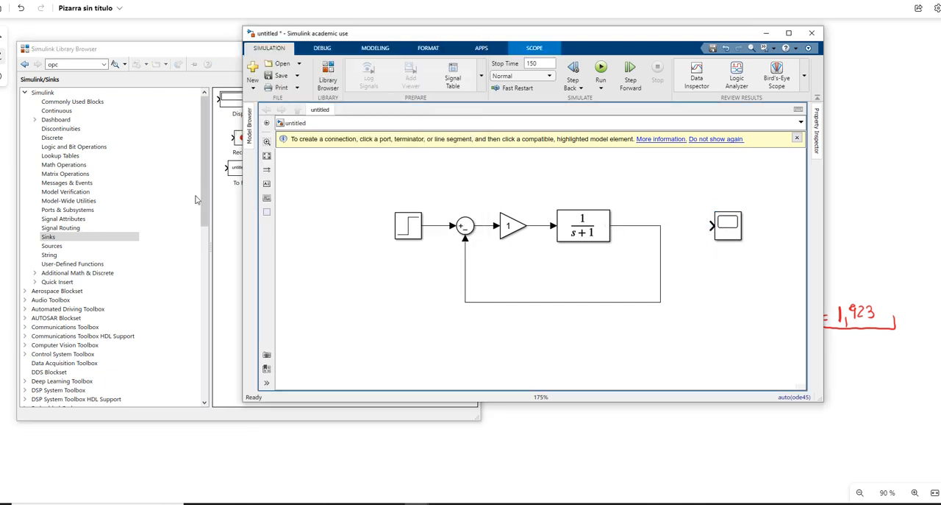
Step: Add two Display blocks from the Sinks library, one above the Transfer Fcn and one below the Scope
{"action": "left_click", "coordinate": [237, 220]}
{"action": "left_click_drag", "start_coordinate": [242, 103], "coordinate": [607, 170]}
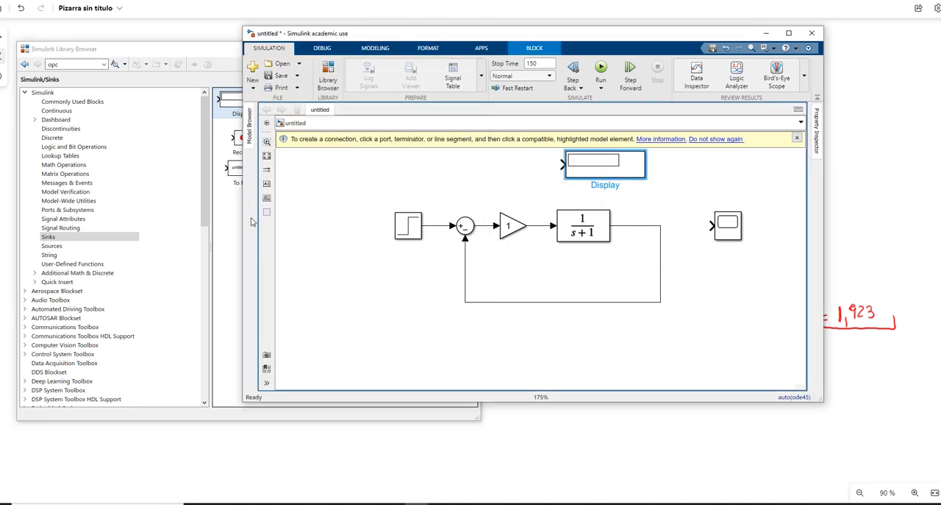
{"action": "left_click_drag", "start_coordinate": [236, 105], "coordinate": [751, 300]}
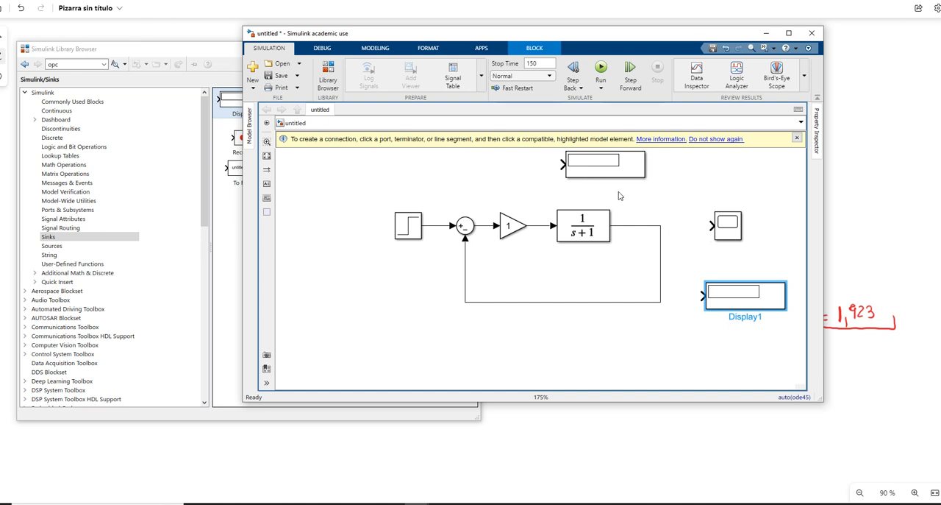
Step: Add a Mux from Signal Routing before the Scope and wire the Step signal and the Transfer Fcn output into its inputs
{"action": "left_click", "coordinate": [92, 236]}
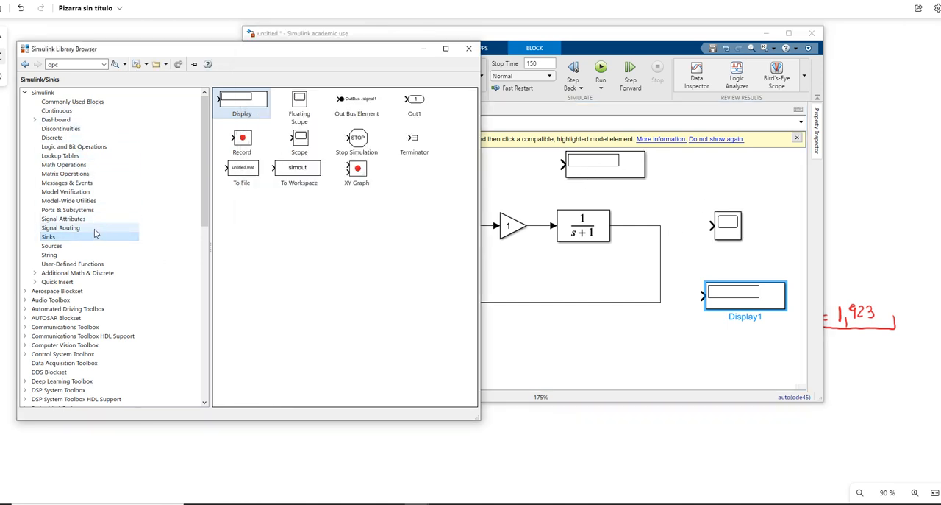
{"action": "left_click", "coordinate": [90, 228]}
{"action": "left_click_drag", "start_coordinate": [423, 218], "coordinate": [759, 227]}
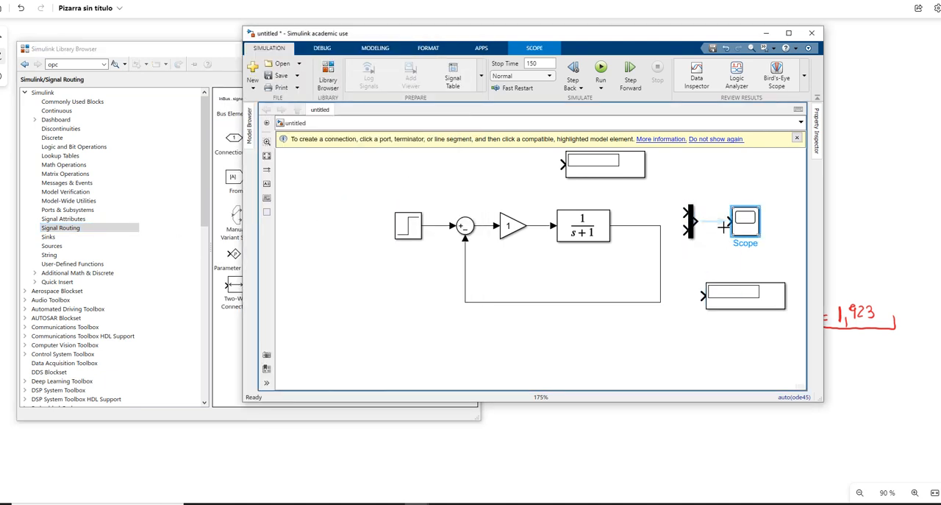
{"action": "left_click", "coordinate": [685, 204]}
{"action": "left_click_drag", "start_coordinate": [684, 230], "coordinate": [438, 225]}
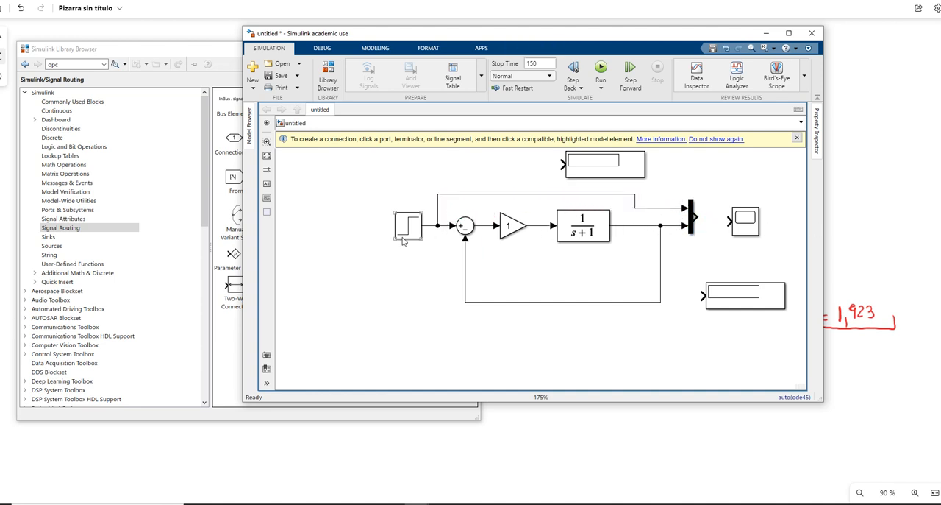
Step: Rename the Step block as Entrada
{"action": "left_click", "coordinate": [413, 228]}
{"action": "double_click", "coordinate": [411, 248]}
{"action": "type", "text": "E"}
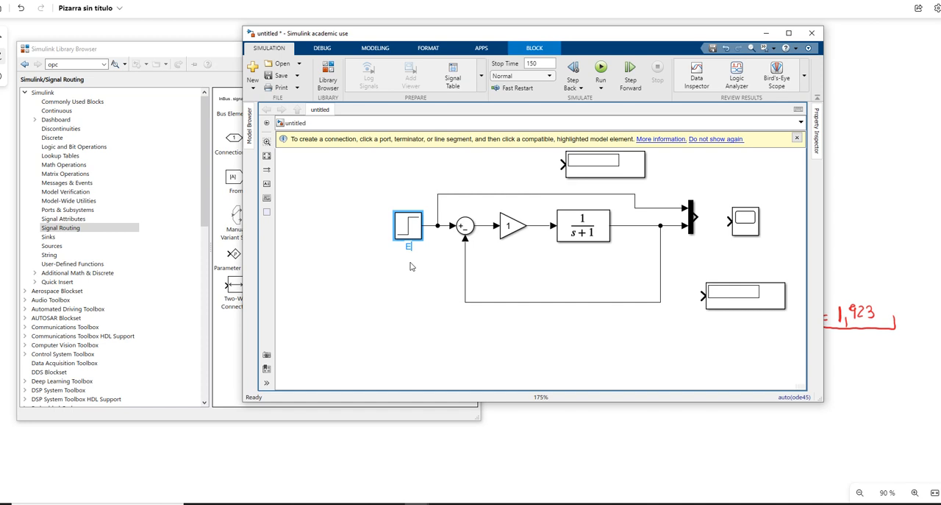
{"action": "type", "text": "ntrada"}
{"action": "left_click", "coordinate": [403, 236]}
Step: Rename the Transfer Fcn block as G(s)
{"action": "left_click", "coordinate": [605, 240]}
{"action": "double_click", "coordinate": [588, 249]}
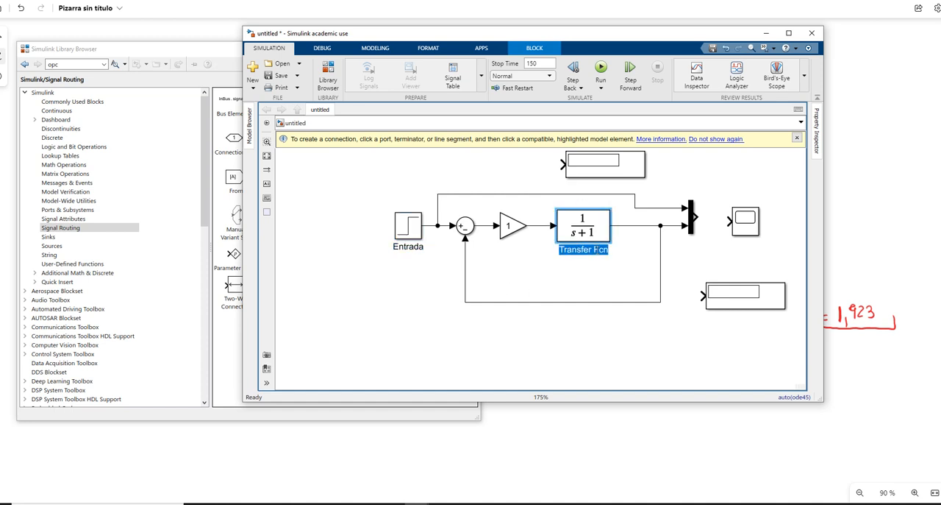
{"action": "type", "text": "G(s"}
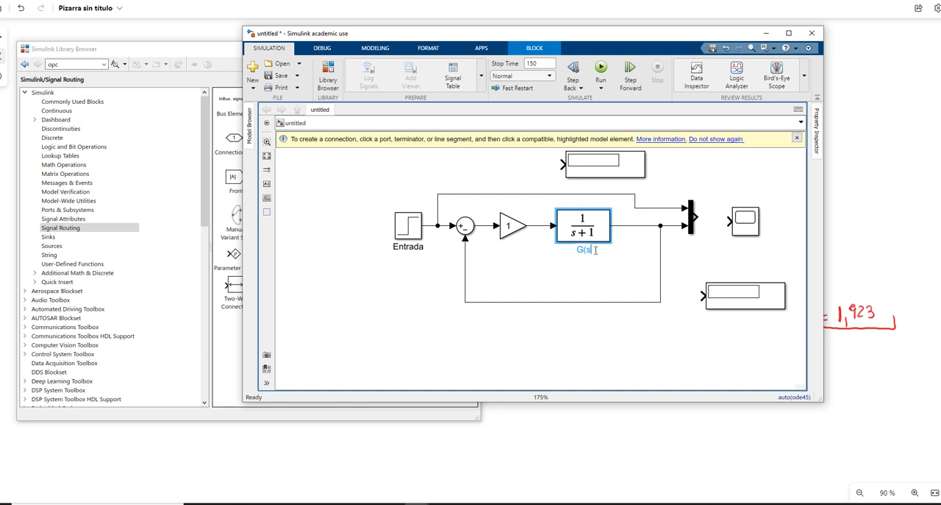
{"action": "type", "text": "))"}
{"action": "left_click", "coordinate": [519, 250]}
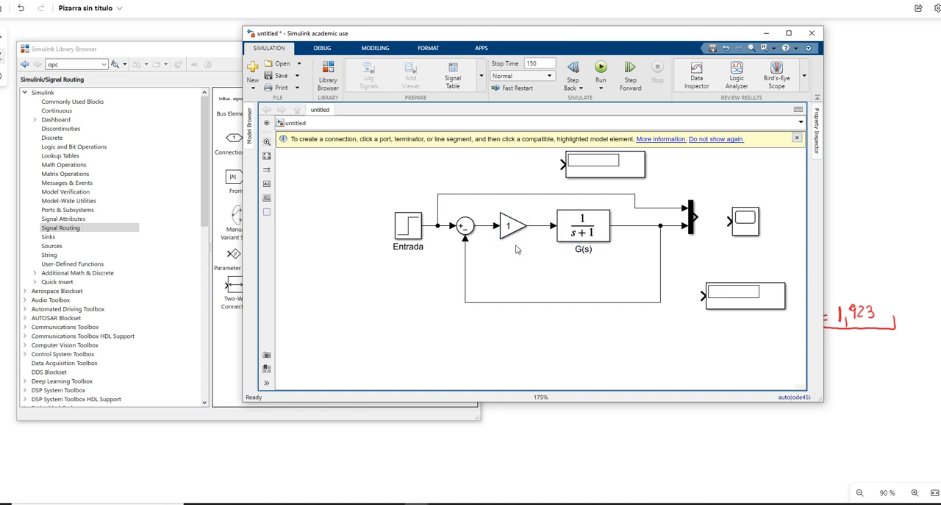
Step: Rename the Gain block as K
{"action": "left_click", "coordinate": [507, 234]}
{"action": "double_click", "coordinate": [513, 245]}
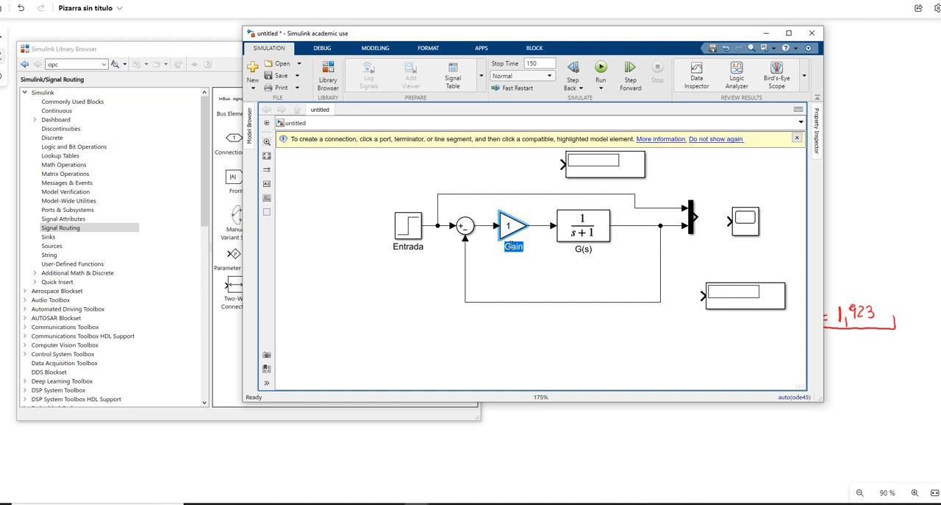
{"action": "type", "text": "K"}
{"action": "left_click", "coordinate": [564, 332]}
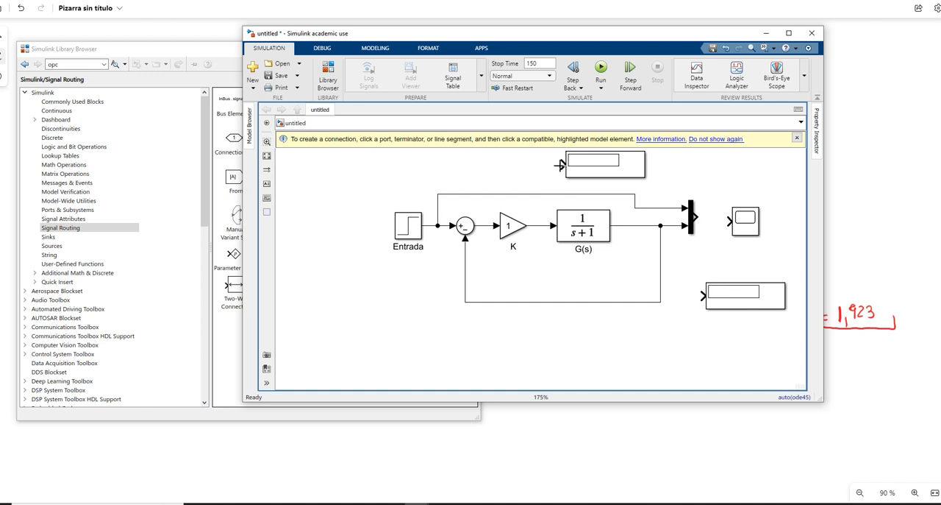
Step: Connect the upper Display block to the signal between the Sum and Gain blocks and rename it Error
{"action": "left_click_drag", "start_coordinate": [561, 165], "coordinate": [482, 226]}
{"action": "left_click", "coordinate": [624, 172]}
{"action": "double_click", "coordinate": [616, 185]}
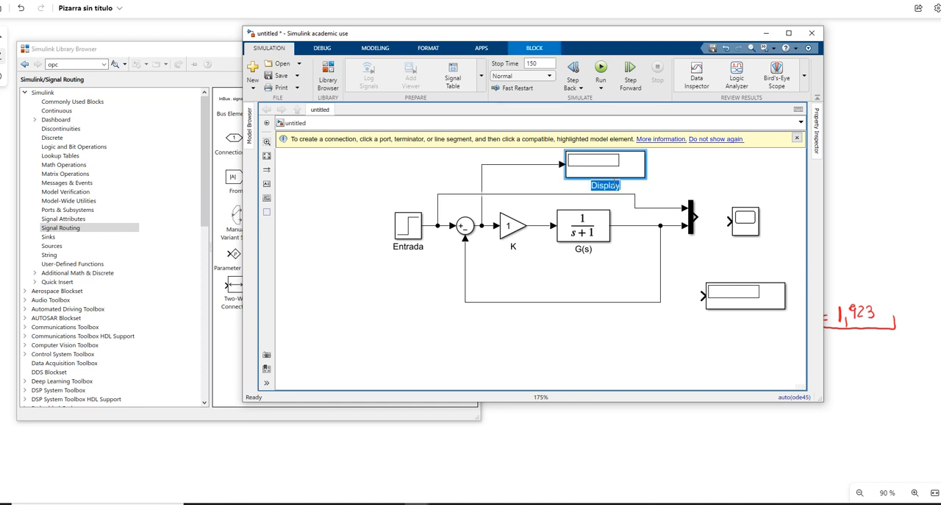
{"action": "type", "text": "Error"}
Step: Connect the lower Display block to the G(s) output line and rename it Salida
{"action": "left_click", "coordinate": [704, 295]}
{"action": "left_click_drag", "start_coordinate": [700, 291], "coordinate": [671, 226]}
{"action": "left_click", "coordinate": [742, 312]}
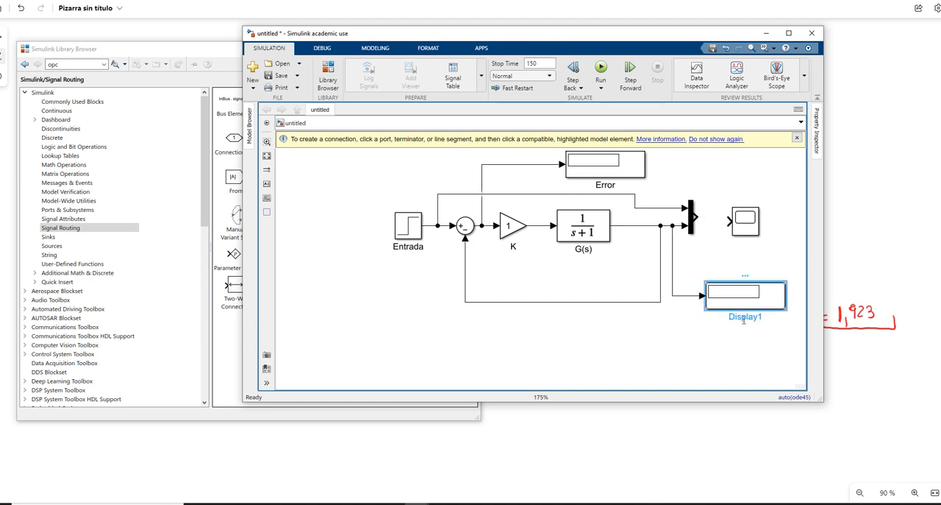
{"action": "double_click", "coordinate": [744, 316]}
{"action": "type", "text": "Salida"}
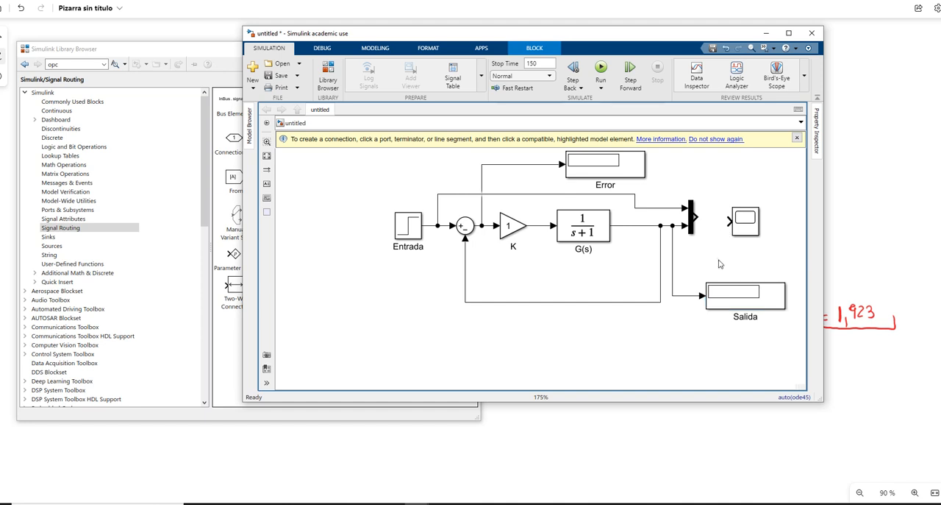
Step: Connect the Mux output to the Scope block's input
{"action": "left_click", "coordinate": [751, 225]}
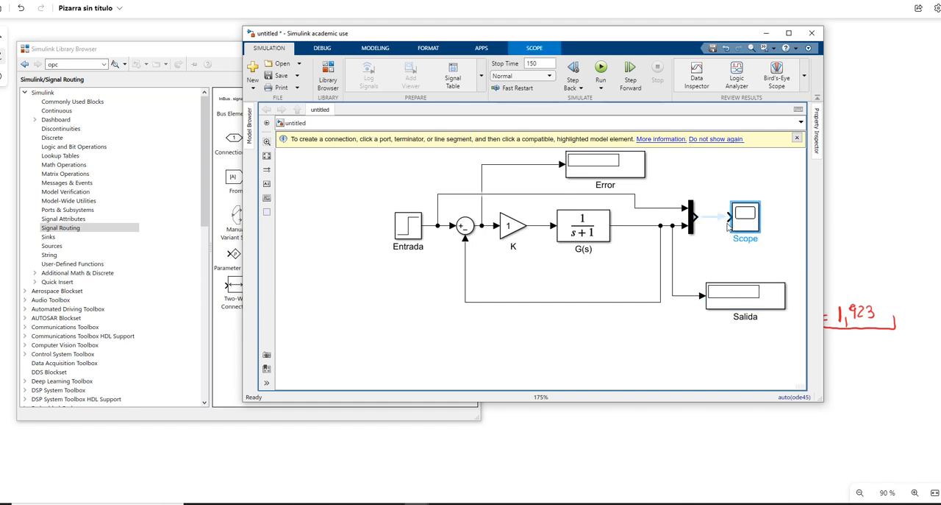
{"action": "left_click", "coordinate": [725, 218]}
{"action": "left_click", "coordinate": [537, 64]}
{"action": "left_click", "coordinate": [586, 225]}
Step: Set the final value of the Entrada step block to 5
{"action": "left_click", "coordinate": [408, 232]}
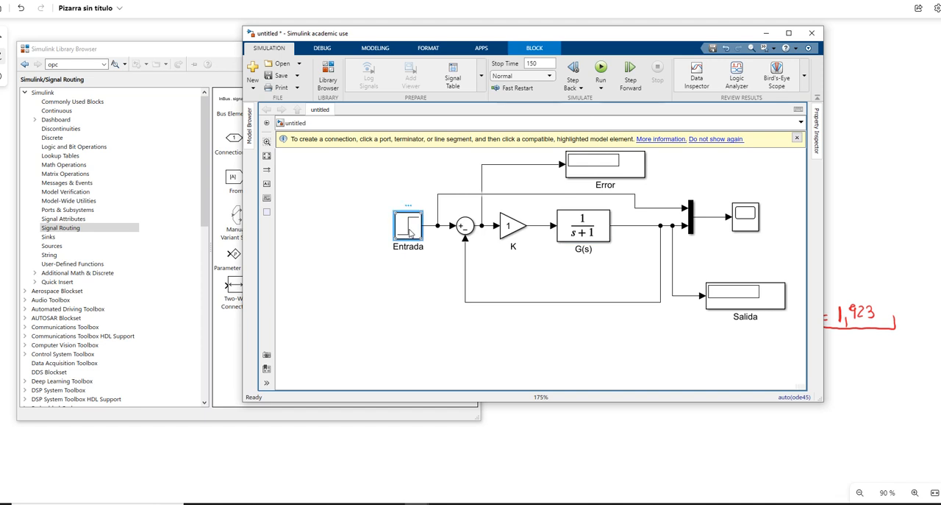
{"action": "double_click", "coordinate": [409, 226]}
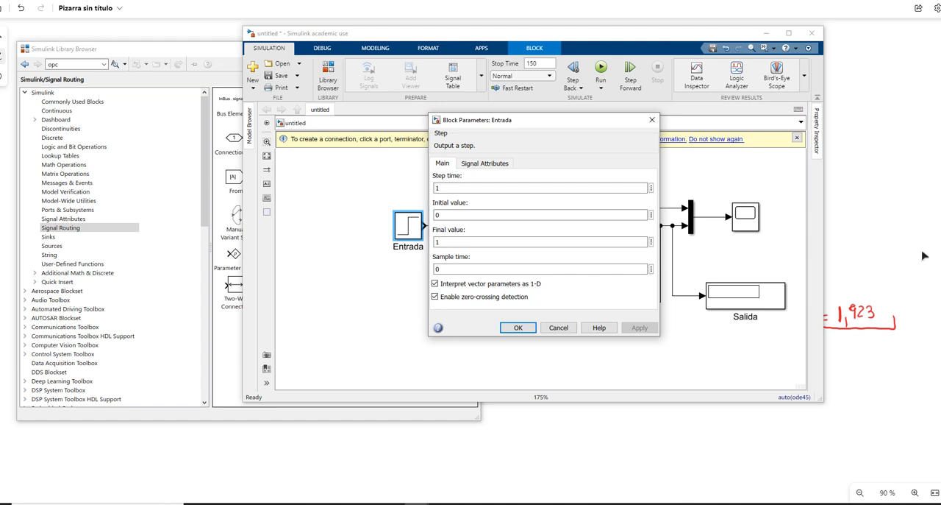
{"action": "double_click", "coordinate": [444, 244]}
{"action": "type", "text": "1"}
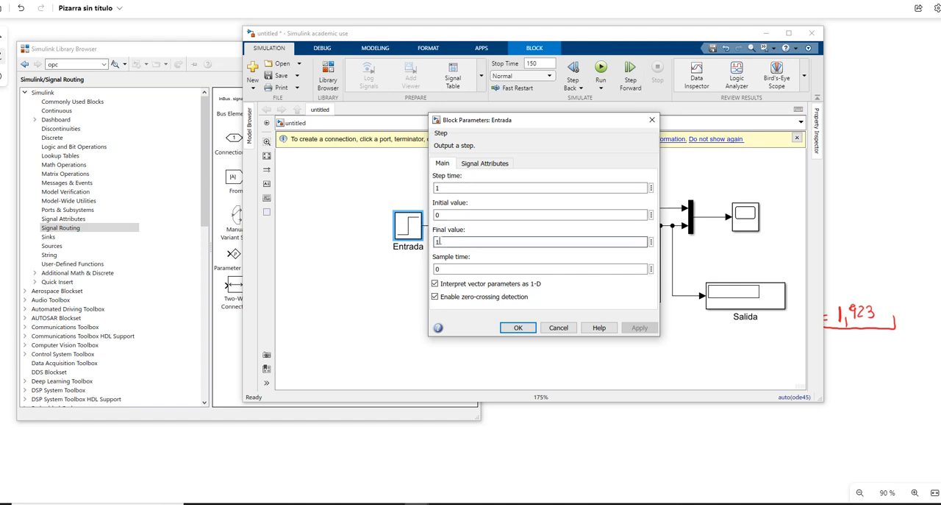
{"action": "left_click", "coordinate": [437, 242]}
{"action": "left_click", "coordinate": [450, 243]}
{"action": "key", "text": "BackSpace"}
{"action": "type", "text": "5"}
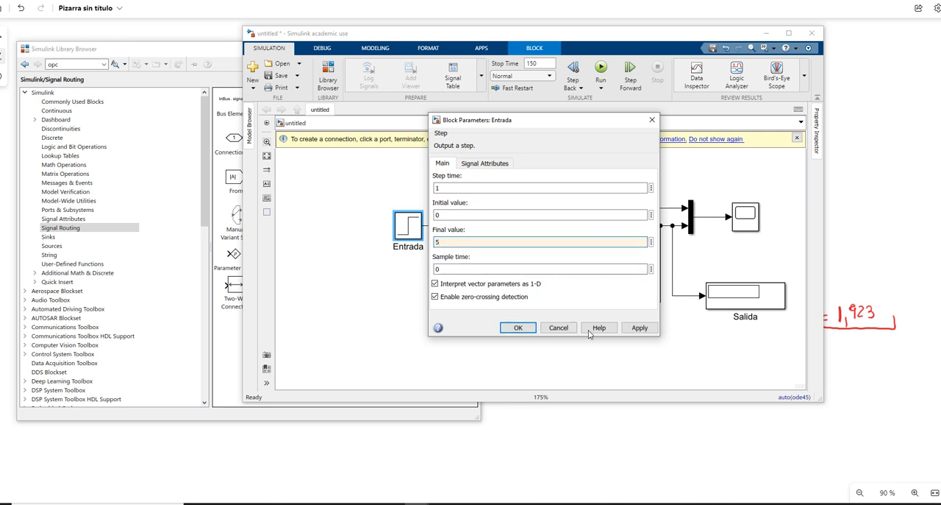
{"action": "left_click", "coordinate": [639, 328]}
{"action": "left_click", "coordinate": [523, 328]}
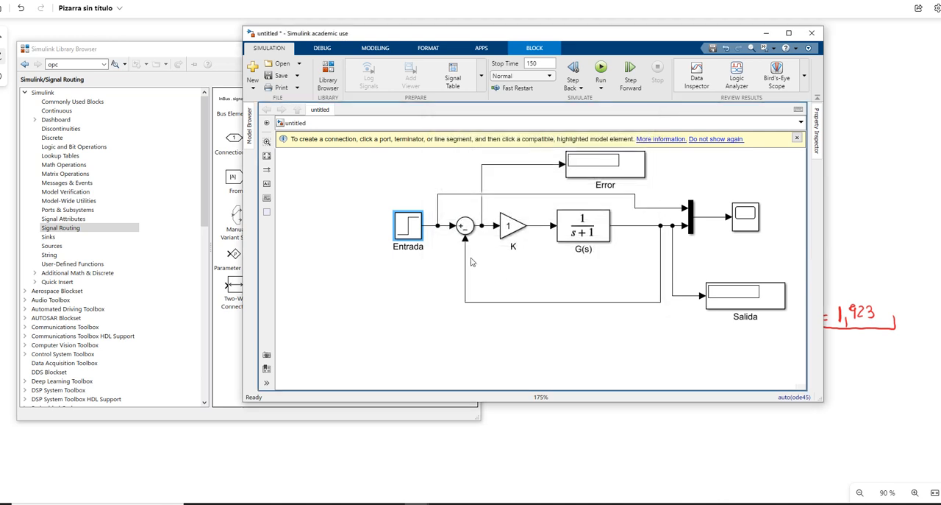
{"action": "double_click", "coordinate": [413, 231]}
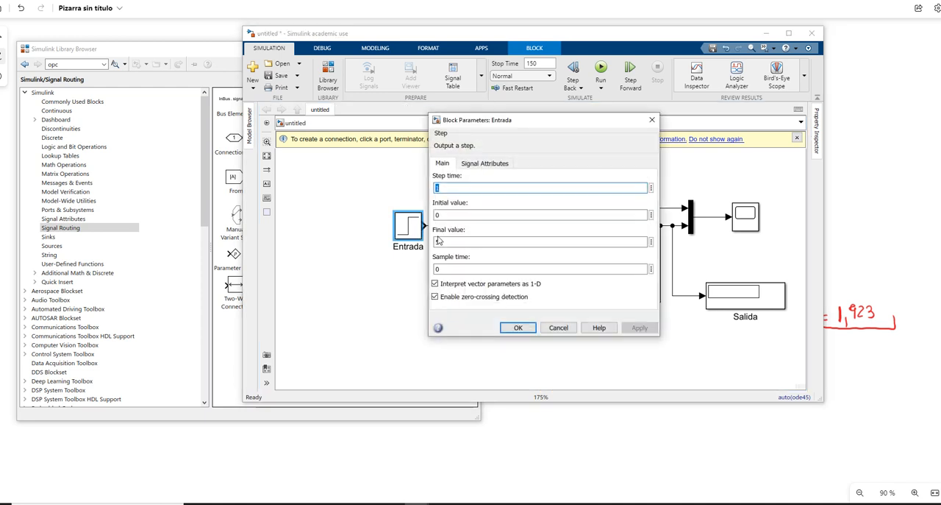
{"action": "left_click", "coordinate": [519, 328]}
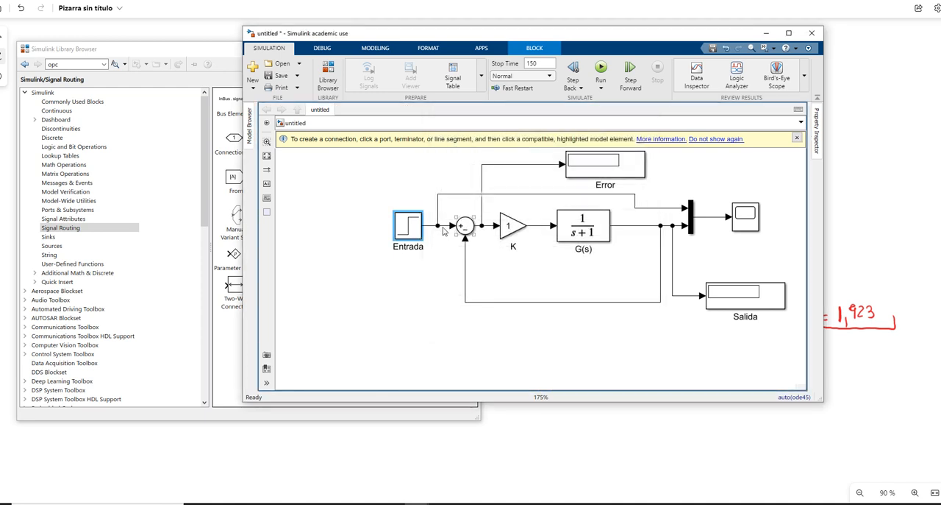
Step: Widen the G(s) block's parameter dialog, look up the transfer function on the whiteboard and set the numerator coefficients to [8]
{"action": "double_click", "coordinate": [589, 226]}
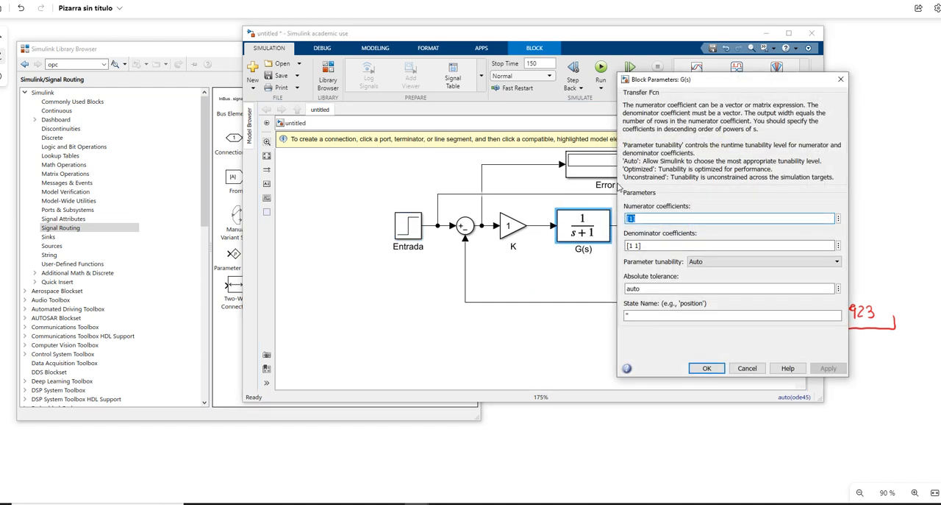
{"action": "left_click_drag", "start_coordinate": [617, 183], "coordinate": [365, 187]}
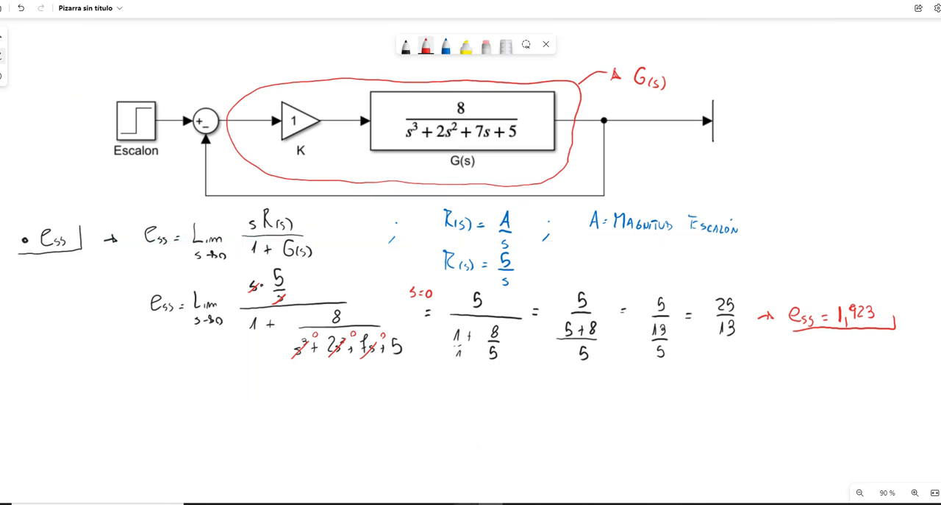
{"action": "mouse_move", "coordinate": [417, 503]}
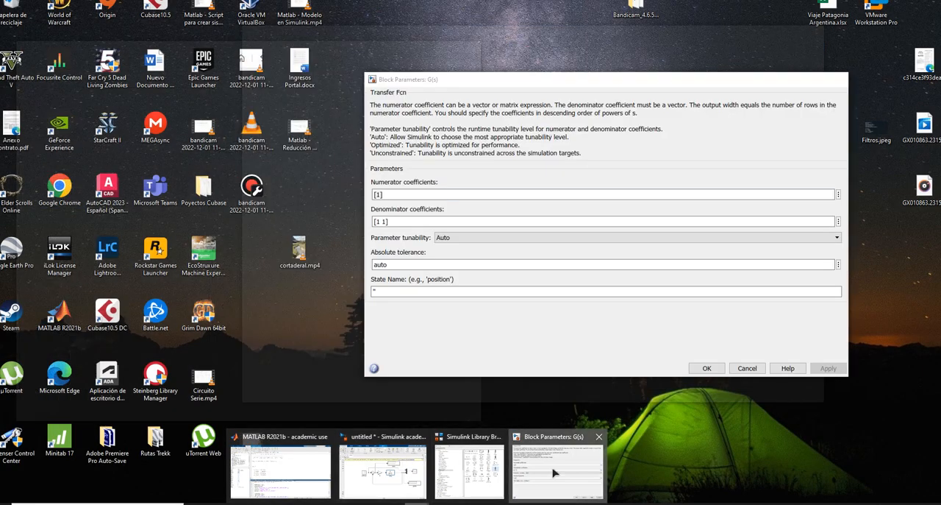
{"action": "left_click", "coordinate": [556, 467]}
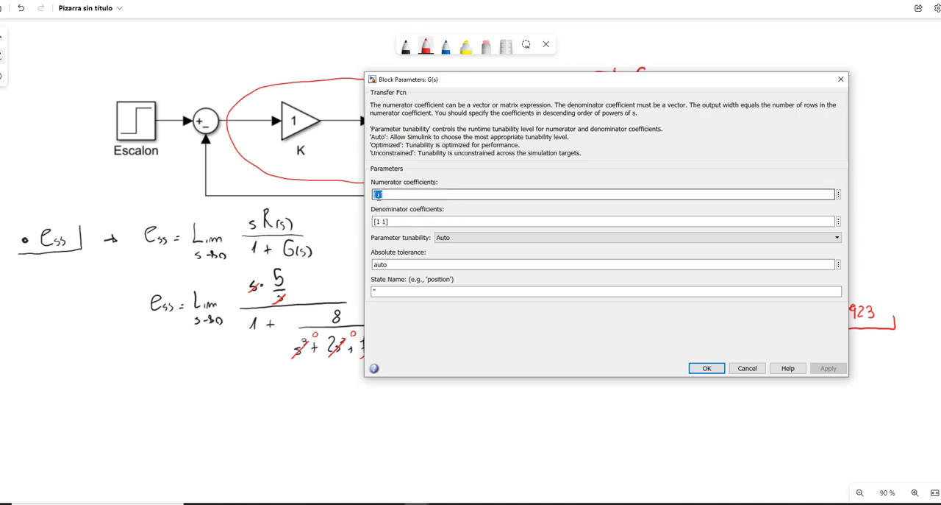
{"action": "left_click", "coordinate": [380, 195]}
{"action": "key", "text": "BackSpace"}
{"action": "type", "text": "8"}
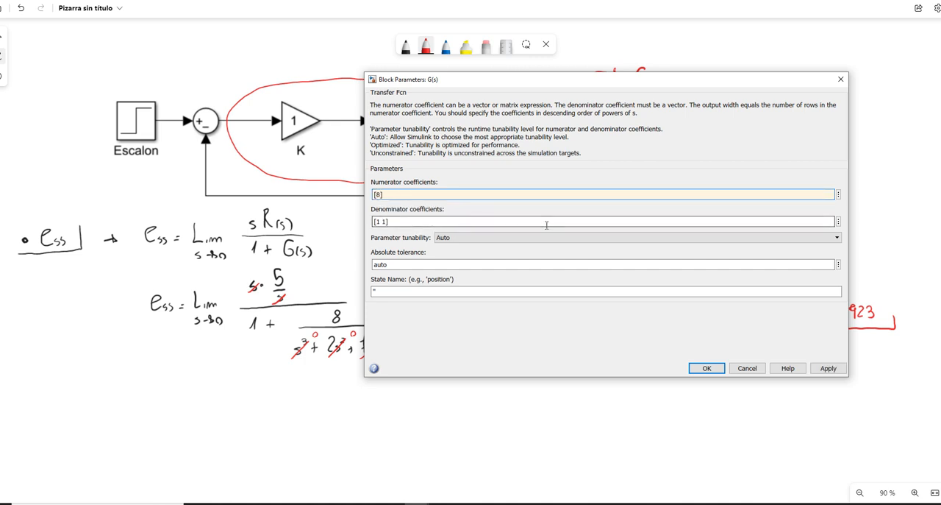
Step: Set the denominator coefficients of the G(s) block to [1 2 7 5], following the transfer function on the whiteboard
{"action": "left_click", "coordinate": [384, 221]}
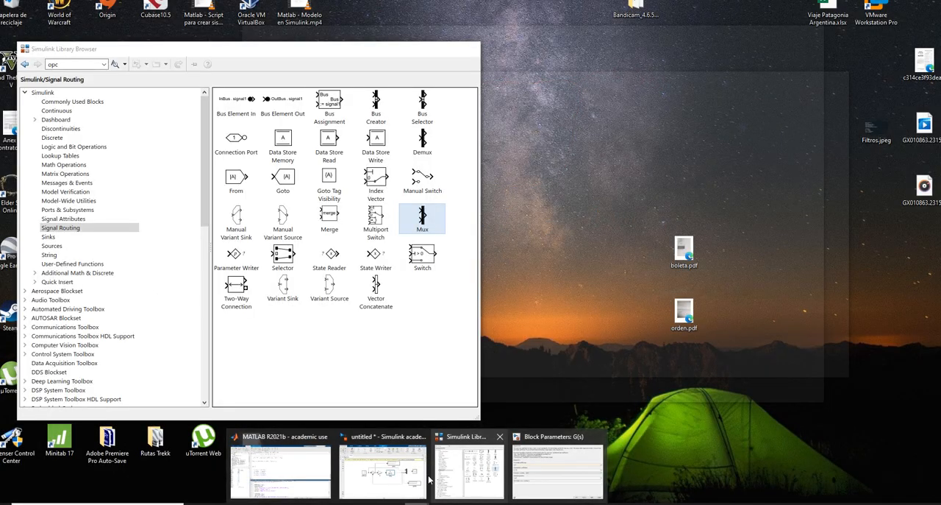
{"action": "mouse_move", "coordinate": [427, 479]}
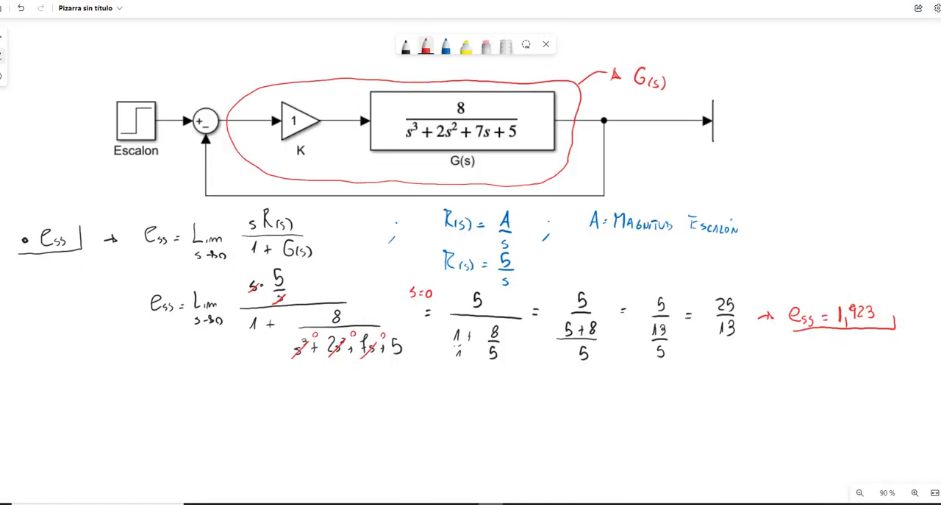
{"action": "left_click", "coordinate": [461, 108]}
{"action": "mouse_move", "coordinate": [417, 504]}
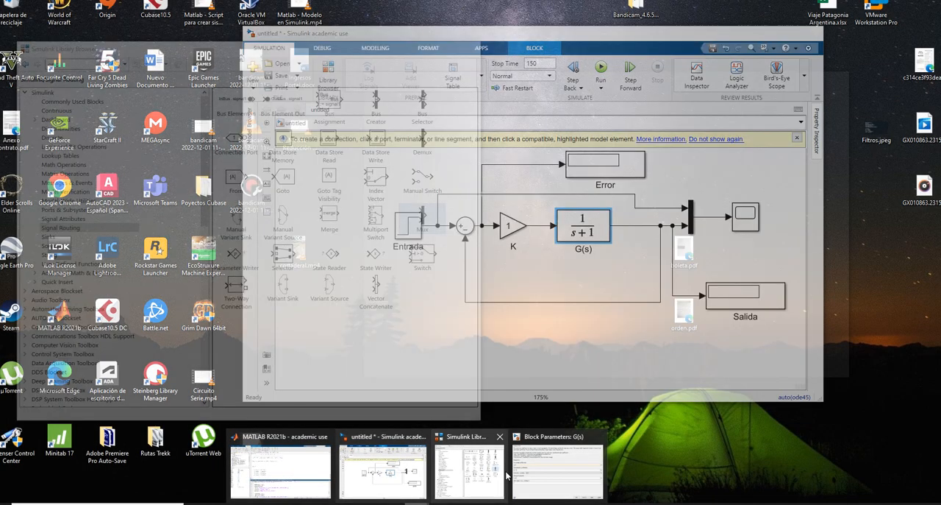
{"action": "left_click", "coordinate": [528, 468]}
{"action": "left_click_drag", "start_coordinate": [391, 222], "coordinate": [374, 223]}
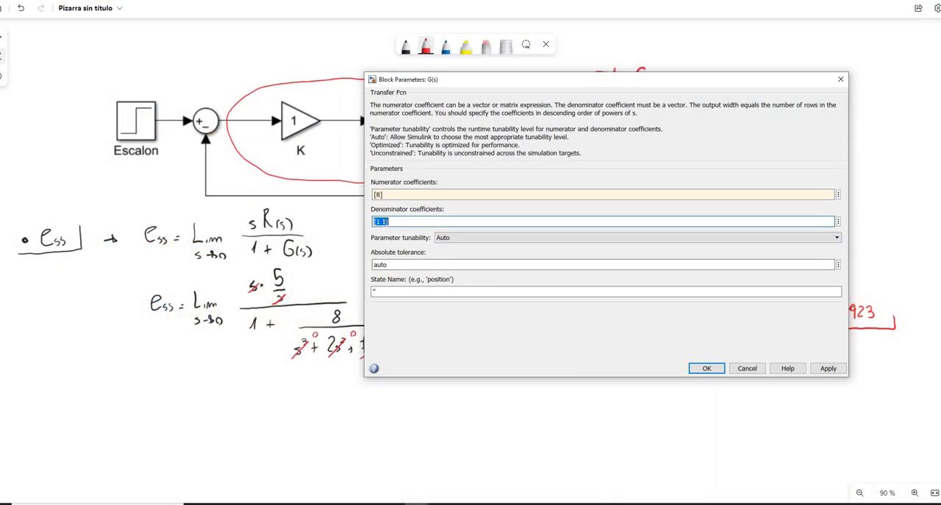
{"action": "left_click", "coordinate": [391, 222]}
{"action": "key", "text": "BackSpace"}
{"action": "type", "text": "2 7"}
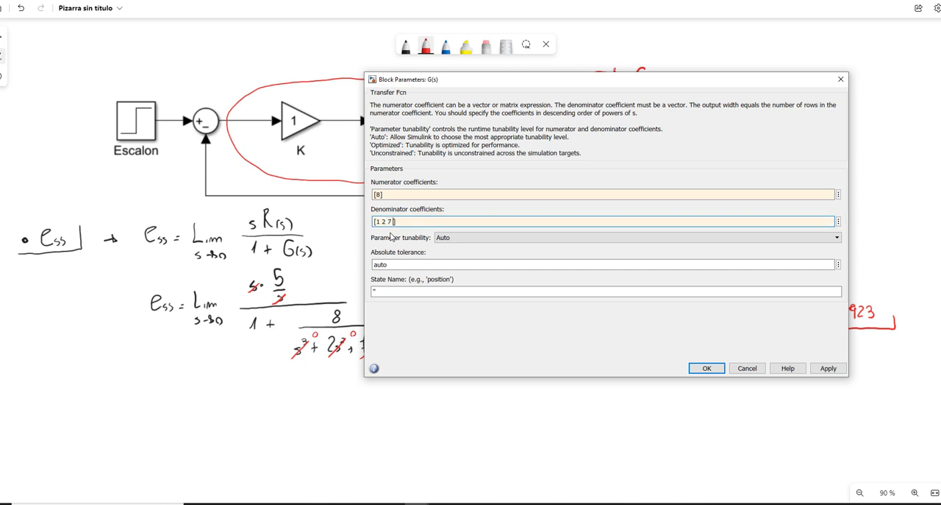
{"action": "type", "text": " 5"}
{"action": "key", "text": "Return"}
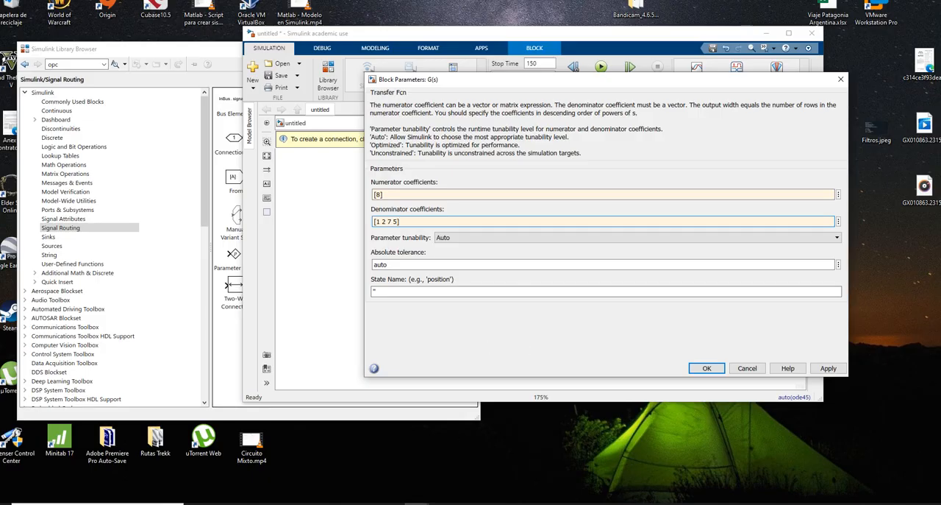
Step: Check the entered coefficients against the whiteboard's transfer function and accept the G(s) parameters
{"action": "left_click", "coordinate": [418, 503]}
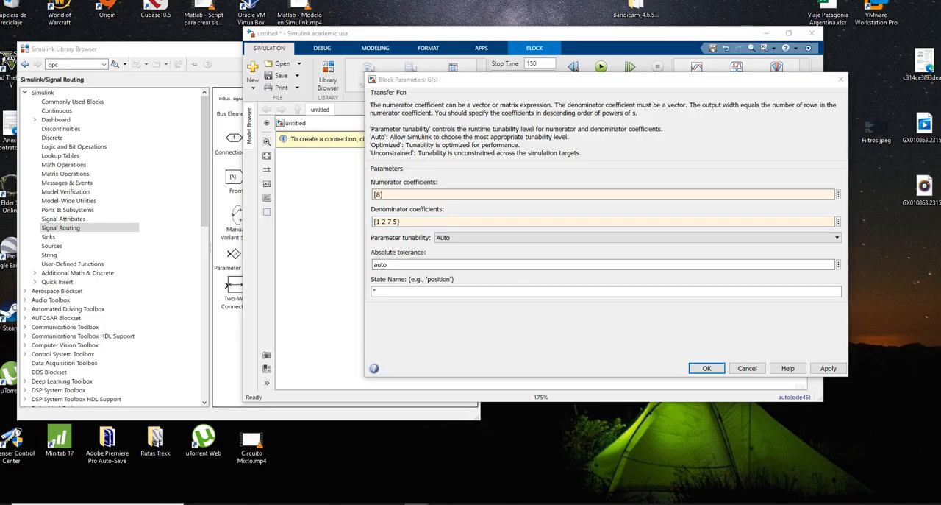
{"action": "left_click", "coordinate": [397, 477]}
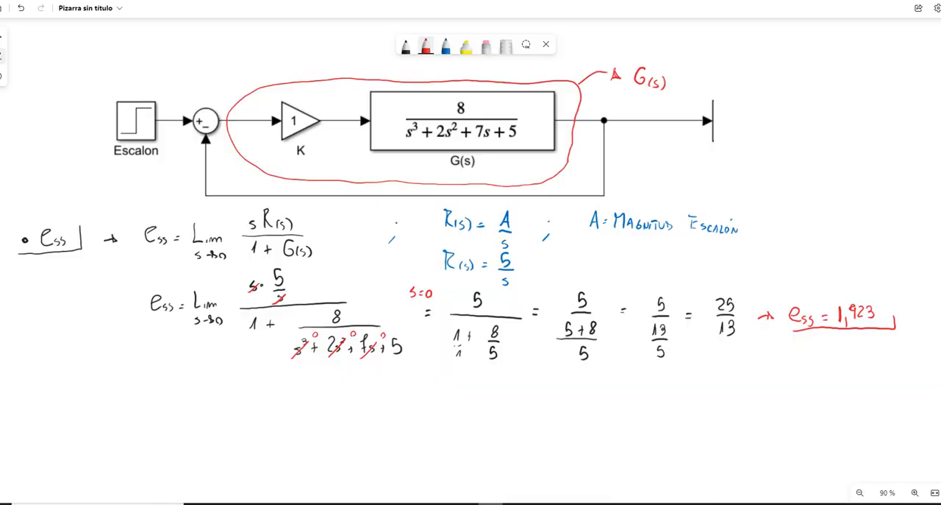
{"action": "left_click", "coordinate": [417, 504]}
{"action": "left_click", "coordinate": [557, 469]}
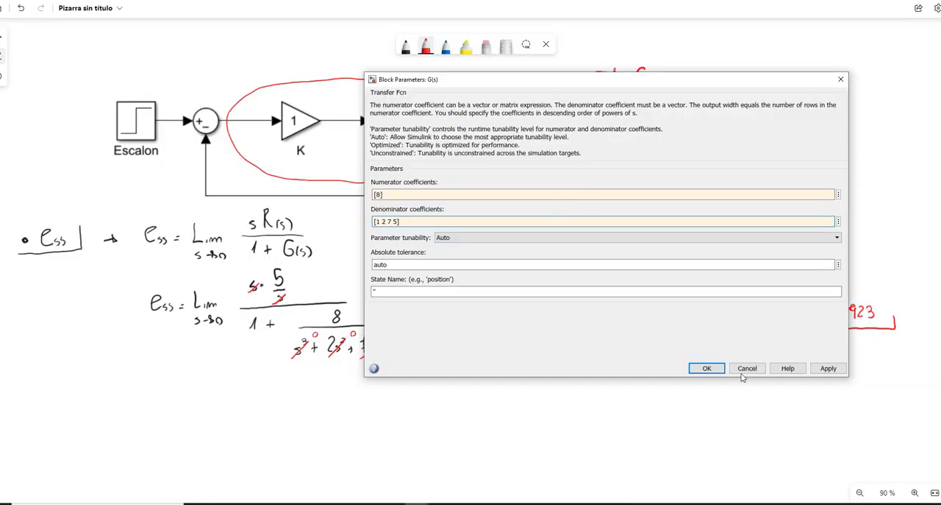
{"action": "left_click", "coordinate": [708, 368]}
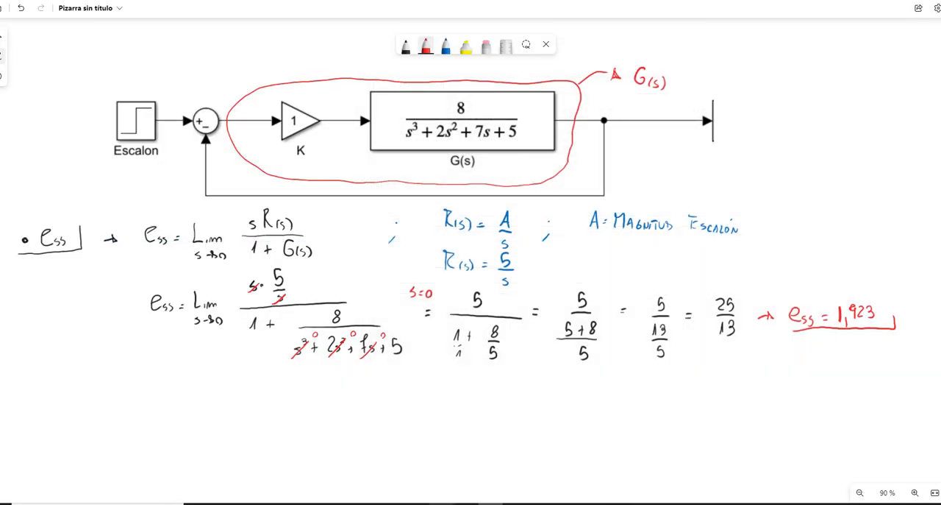
Step: Return to the Simulink model, enlarge the G(s) block to fit its full expression and move the Mux and Scope away from it
{"action": "mouse_move", "coordinate": [441, 503]}
{"action": "left_click", "coordinate": [422, 478]}
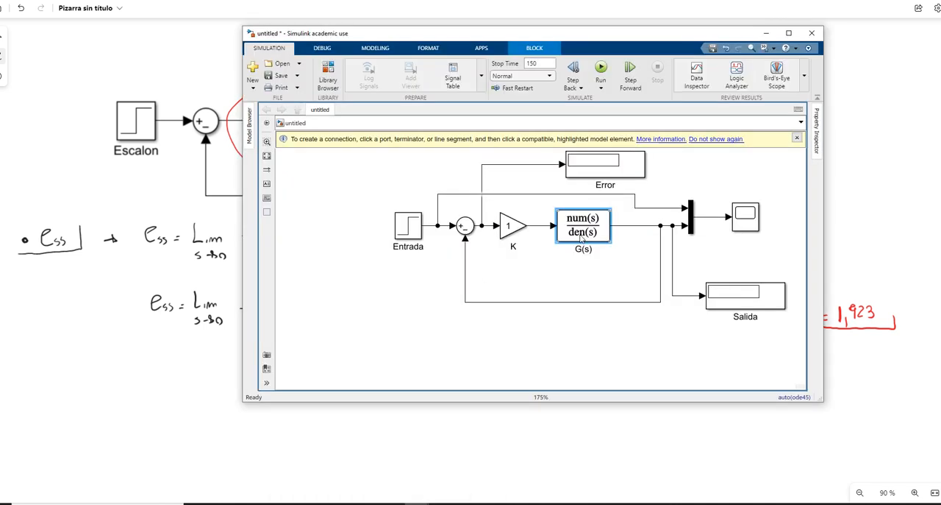
{"action": "mouse_move", "coordinate": [611, 241]}
{"action": "left_mouse_down"}
{"action": "mouse_move", "coordinate": [682, 253]}
{"action": "mouse_move", "coordinate": [611, 238]}
{"action": "mouse_move", "coordinate": [629, 239]}
{"action": "left_mouse_up"}
{"action": "left_click_drag", "start_coordinate": [772, 167], "coordinate": [685, 251]}
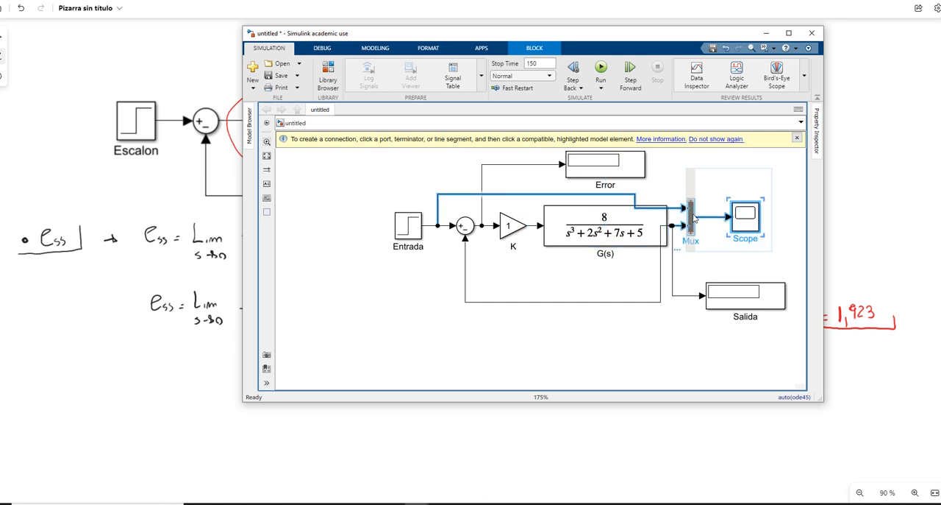
{"action": "left_click_drag", "start_coordinate": [695, 218], "coordinate": [672, 182]}
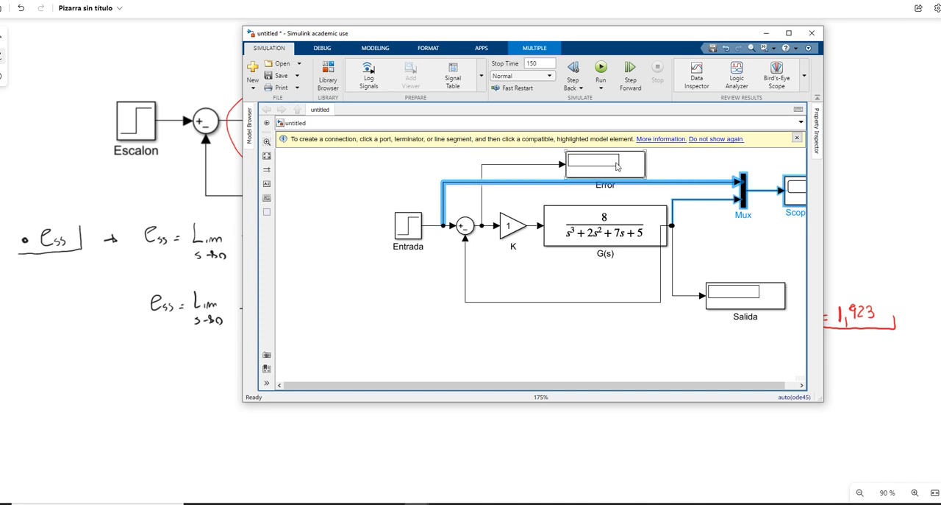
Step: Reposition the Error and Salida displays and shift the G(s) output branches so the lines clear the enlarged block
{"action": "left_click_drag", "start_coordinate": [617, 164], "coordinate": [616, 155]}
{"action": "left_click_drag", "start_coordinate": [702, 173], "coordinate": [614, 202]}
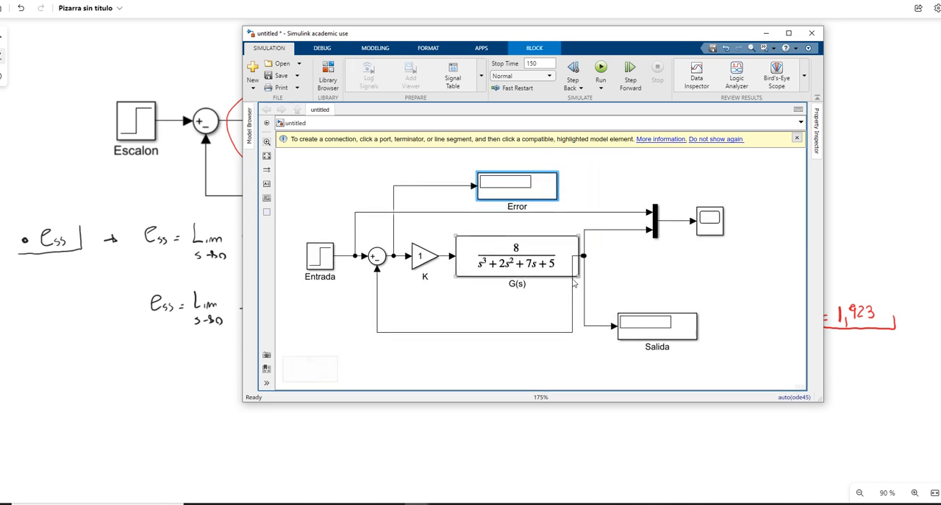
{"action": "left_click_drag", "start_coordinate": [572, 285], "coordinate": [717, 319]}
{"action": "left_click_drag", "start_coordinate": [586, 243], "coordinate": [634, 243]}
{"action": "left_click_drag", "start_coordinate": [586, 284], "coordinate": [626, 287]}
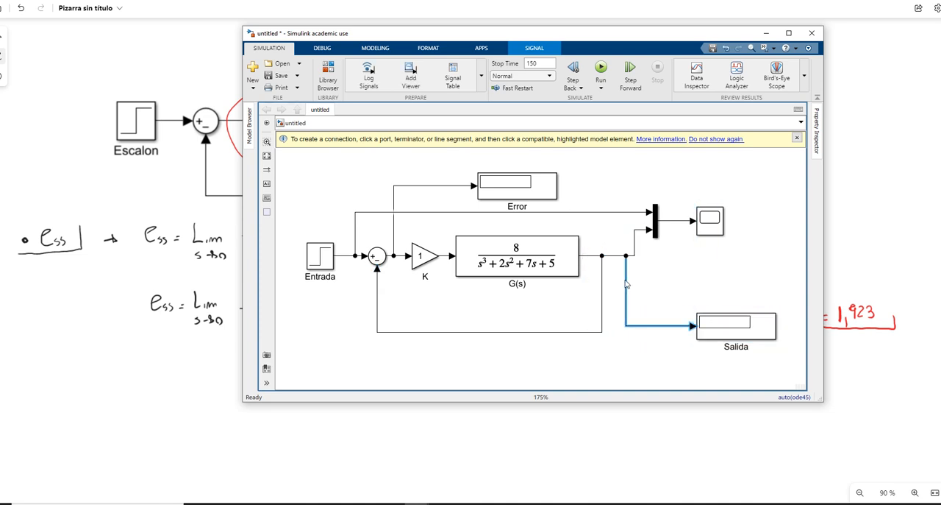
{"action": "left_click", "coordinate": [691, 253]}
{"action": "left_click", "coordinate": [526, 269]}
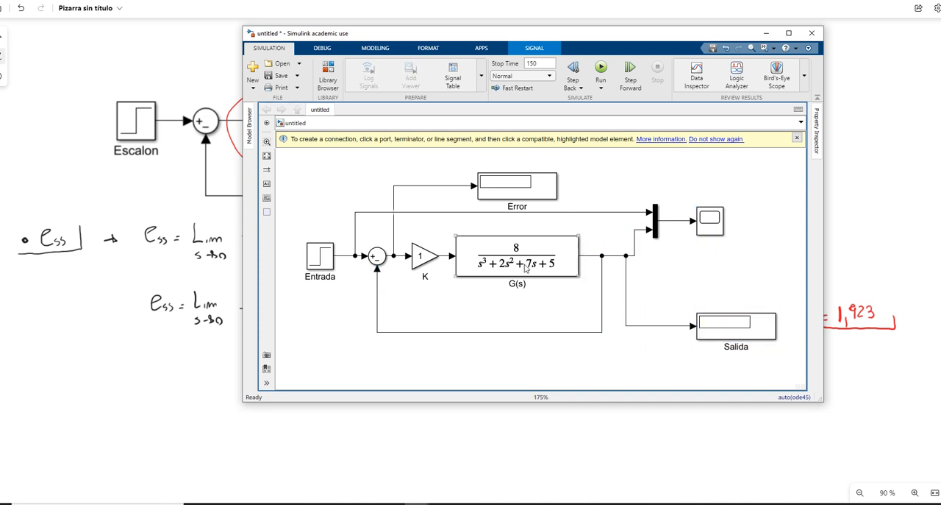
{"action": "left_click", "coordinate": [650, 251]}
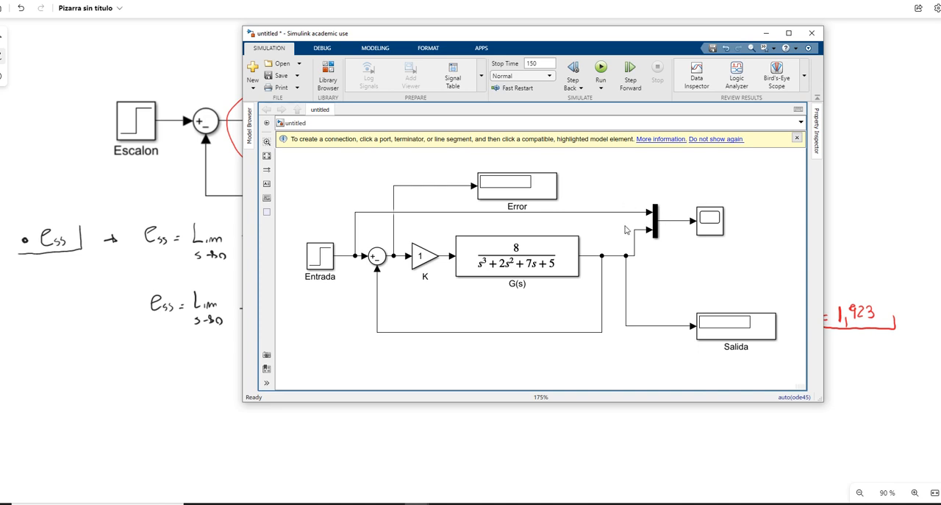
Step: Run the simulation and examine the input and output curves in the maximized Scope window before returning to the whiteboard
{"action": "left_click", "coordinate": [602, 68]}
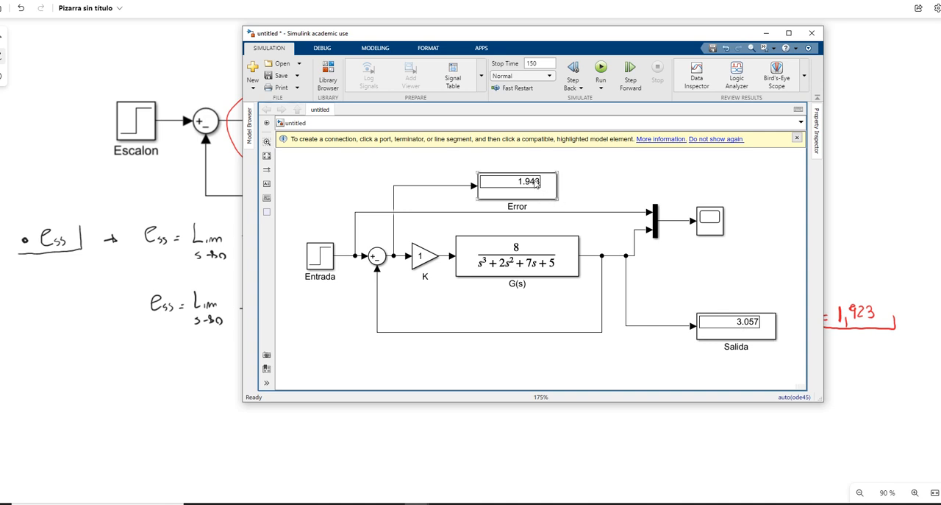
{"action": "left_click", "coordinate": [710, 222]}
{"action": "double_click", "coordinate": [711, 222]}
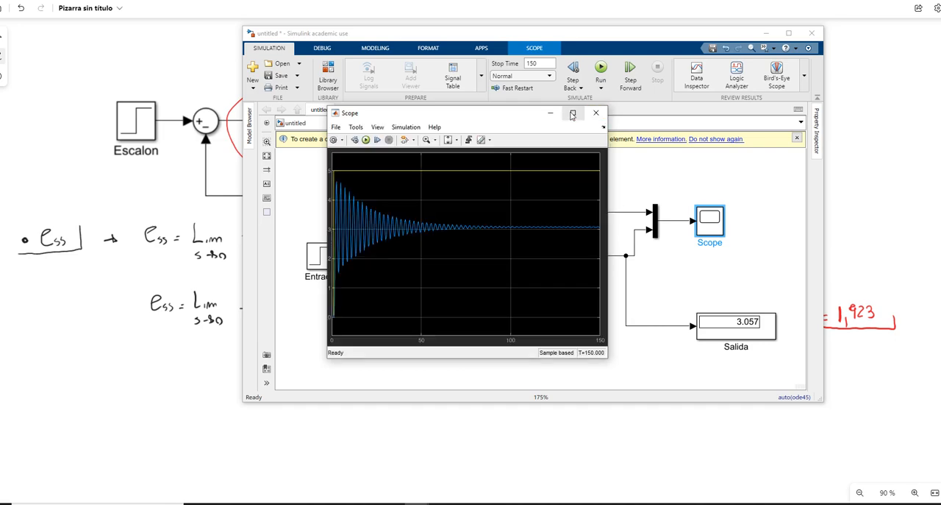
{"action": "left_click", "coordinate": [573, 112]}
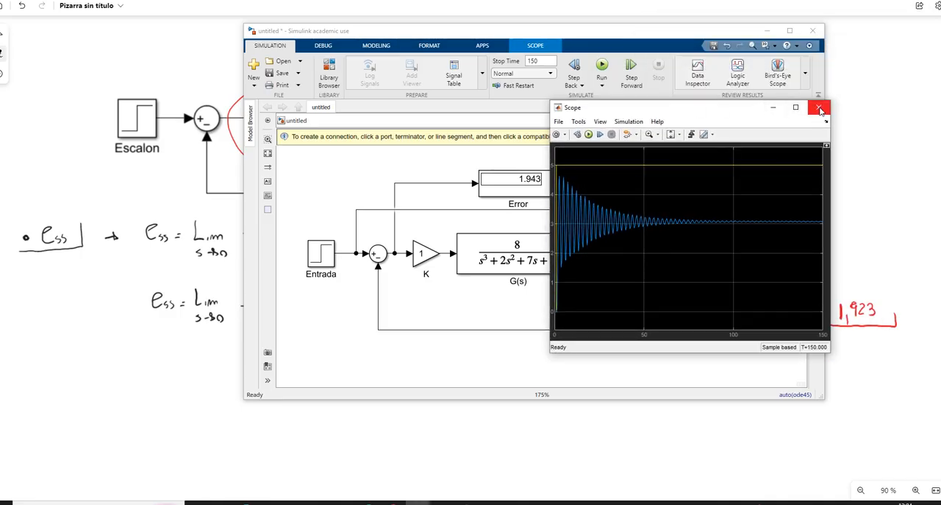
{"action": "left_click", "coordinate": [813, 106]}
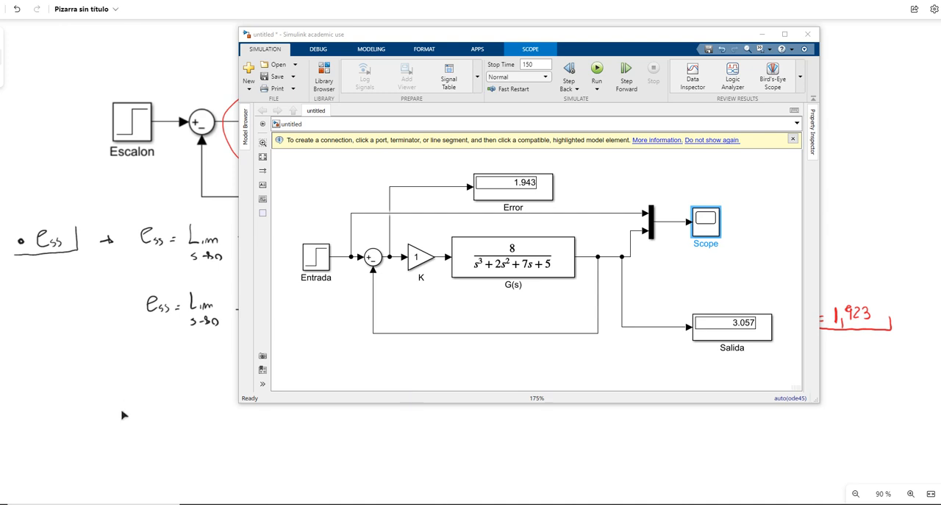
{"action": "left_click", "coordinate": [146, 417]}
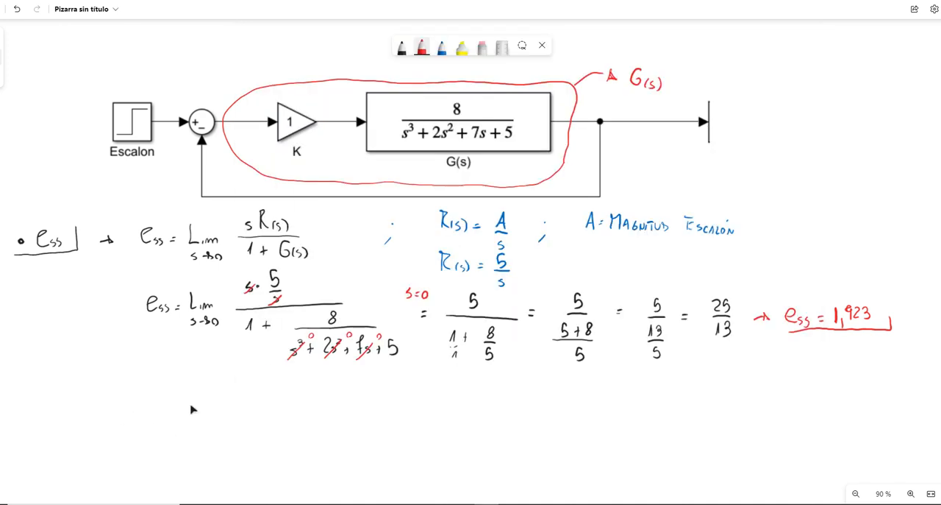
Step: Write the underlined heading "ess sea 20% del Anterior" in black below the first error calculation
{"action": "left_click_drag", "start_coordinate": [210, 381], "coordinate": [286, 296]}
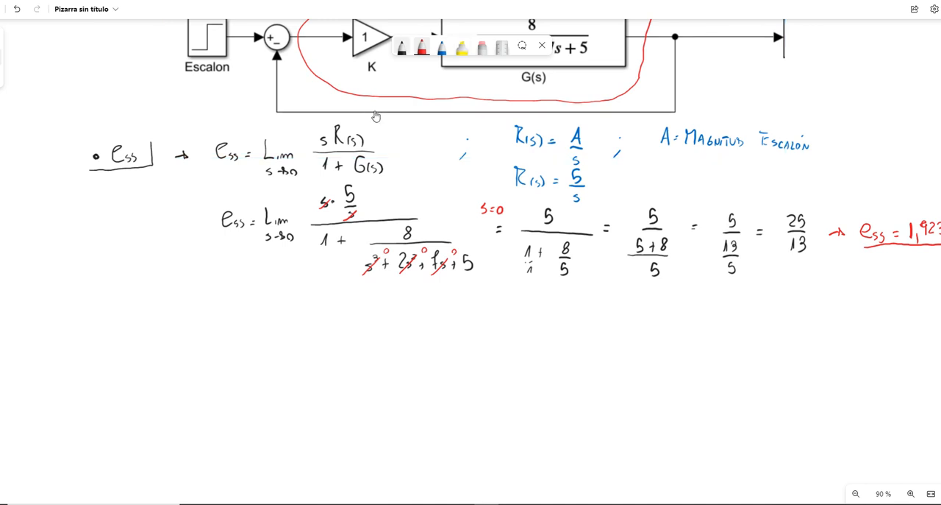
{"action": "left_click", "coordinate": [402, 47]}
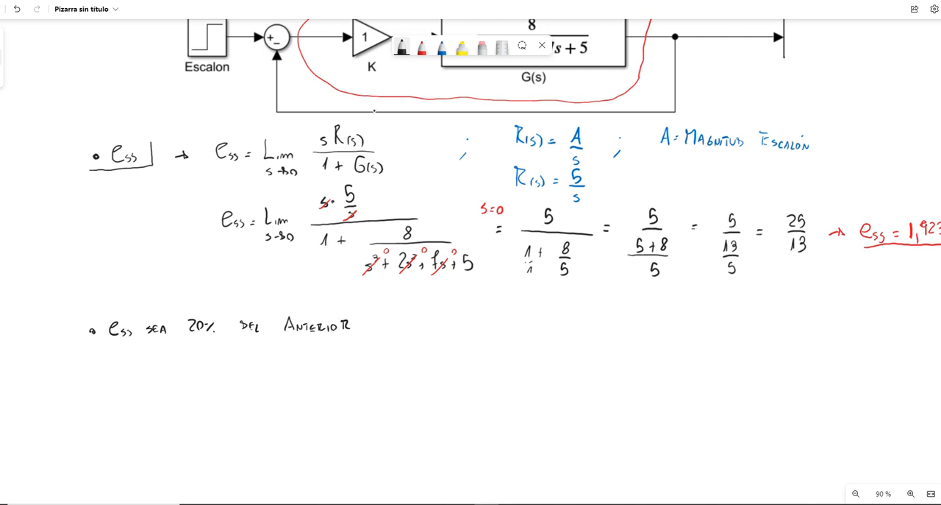
{"action": "left_click_drag", "start_coordinate": [97, 347], "coordinate": [368, 332]}
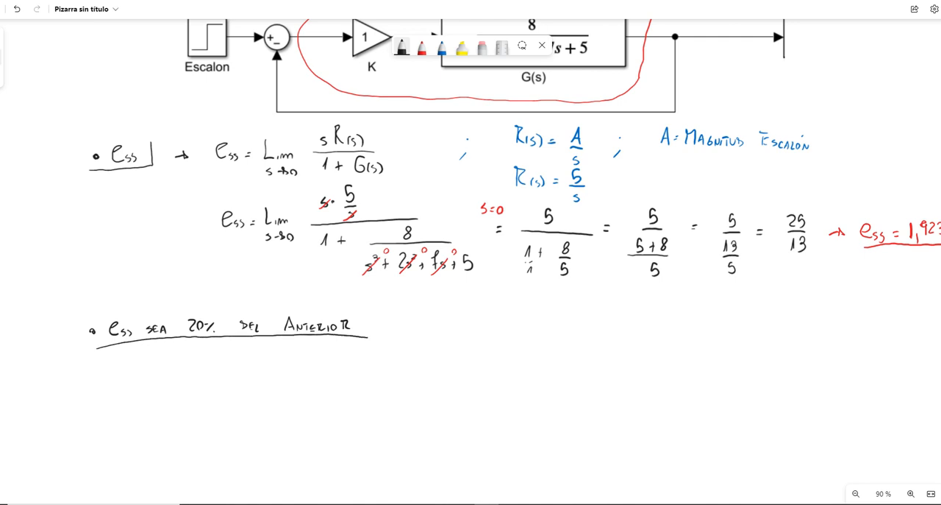
Step: Write ess = 1,923 · 0,2 ⇒ essN = 0,385 in blue under the heading and underline the new error
{"action": "left_click", "coordinate": [441, 48]}
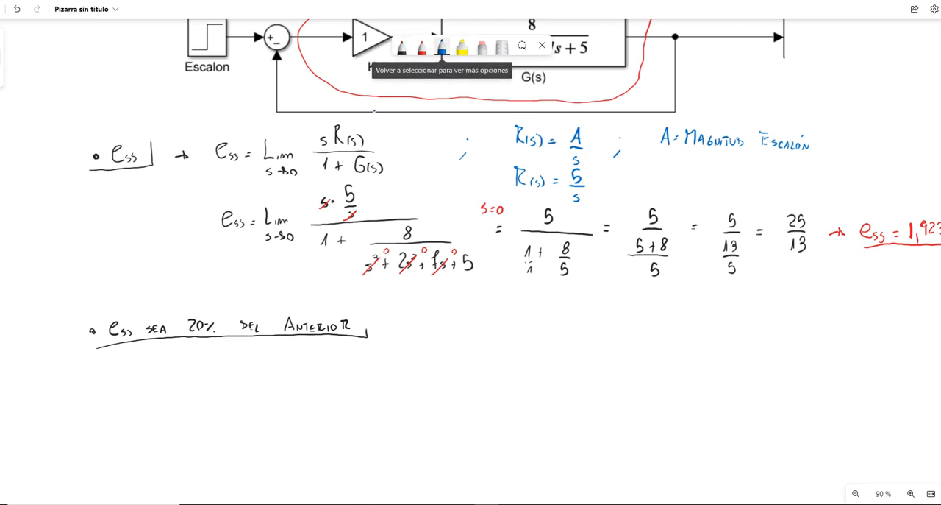
{"action": "left_click_drag", "start_coordinate": [110, 370], "coordinate": [118, 378]}
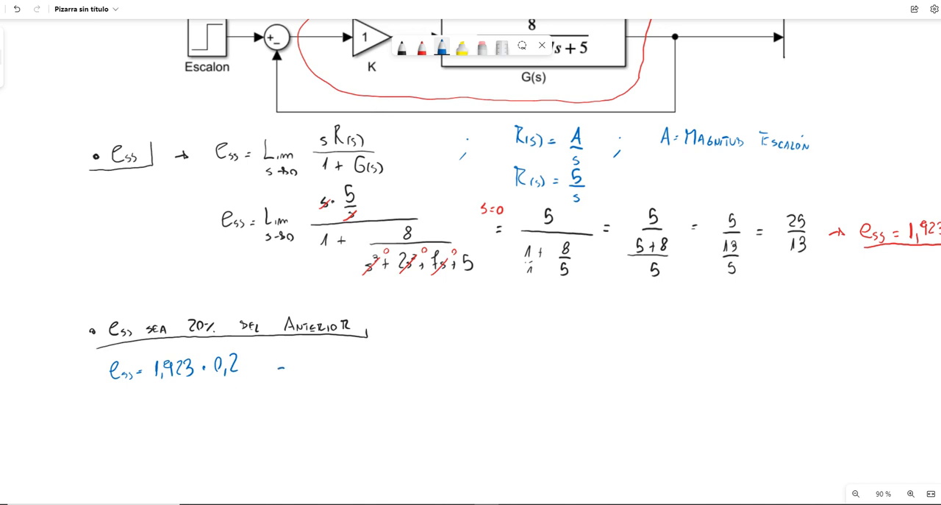
{"action": "left_click_drag", "start_coordinate": [280, 365], "coordinate": [340, 366]}
{"action": "left_click_drag", "start_coordinate": [368, 352], "coordinate": [366, 353]}
{"action": "left_click_drag", "start_coordinate": [373, 365], "coordinate": [391, 350]}
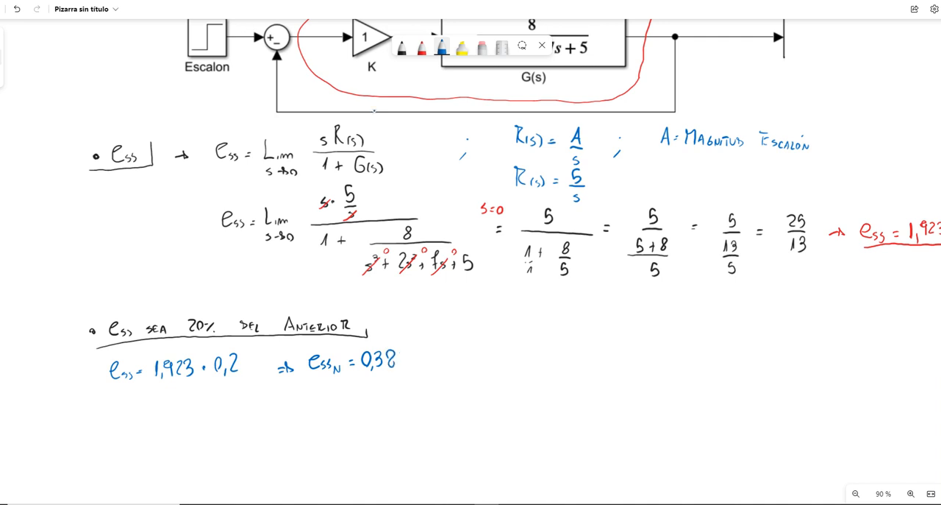
{"action": "left_click_drag", "start_coordinate": [403, 352], "coordinate": [400, 367]}
{"action": "mouse_move", "coordinate": [309, 377]}
{"action": "left_mouse_down"}
{"action": "mouse_move", "coordinate": [422, 376]}
{"action": "mouse_move", "coordinate": [423, 360]}
{"action": "left_mouse_up"}
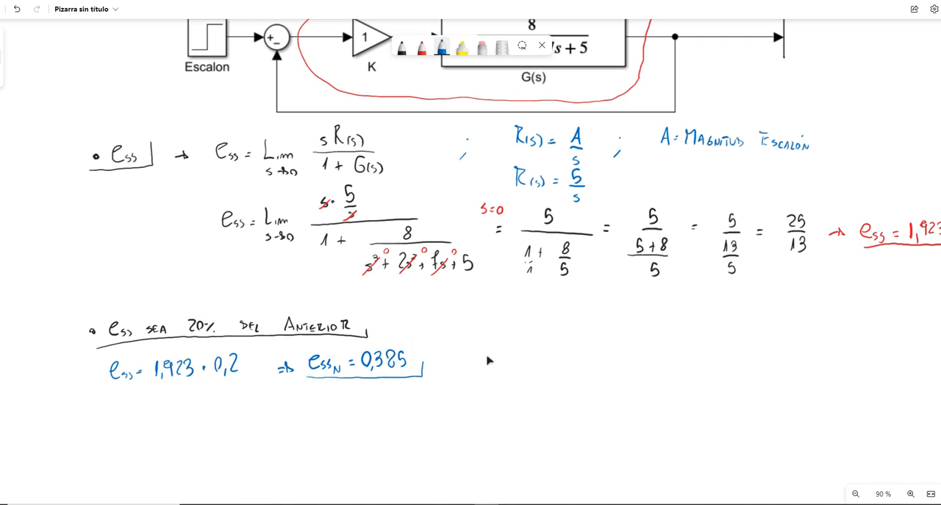
Step: Write "K=??" in black beside the heading and overwrite the gain block's 1 with K in the diagram
{"action": "left_click", "coordinate": [401, 47]}
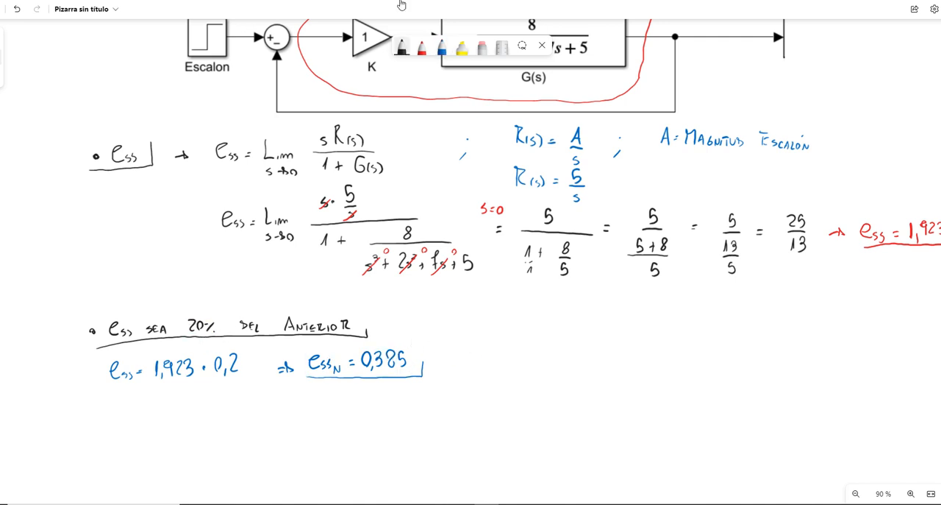
{"action": "mouse_move", "coordinate": [396, 318]}
{"action": "left_mouse_down"}
{"action": "mouse_move", "coordinate": [397, 332]}
{"action": "mouse_move", "coordinate": [412, 327]}
{"action": "left_mouse_up"}
{"action": "left_click_drag", "start_coordinate": [406, 330], "coordinate": [429, 327]}
{"action": "left_click", "coordinate": [419, 332]}
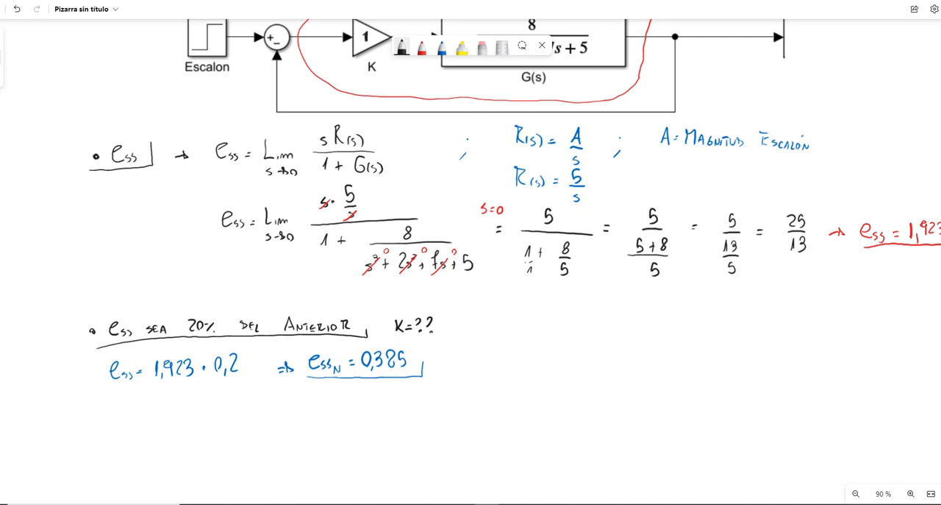
{"action": "left_click_drag", "start_coordinate": [367, 31], "coordinate": [367, 42]}
{"action": "left_click_drag", "start_coordinate": [374, 31], "coordinate": [375, 44]}
Step: Review the block diagram and sketch a K block feeding a KG block, with arrows, beside the new error value
{"action": "scroll", "coordinate": [747, 265], "scroll_direction": "up", "scroll_amount": 1}
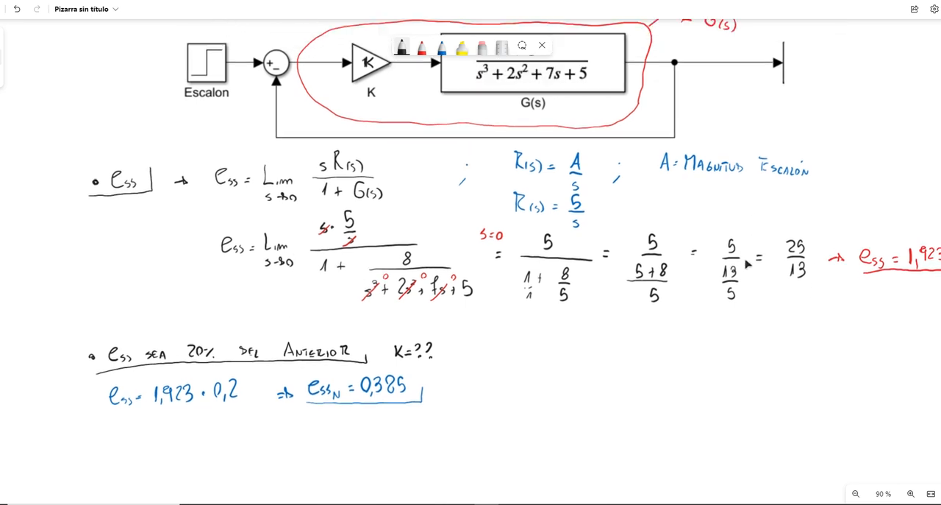
{"action": "scroll", "coordinate": [747, 263], "scroll_direction": "up", "scroll_amount": 3}
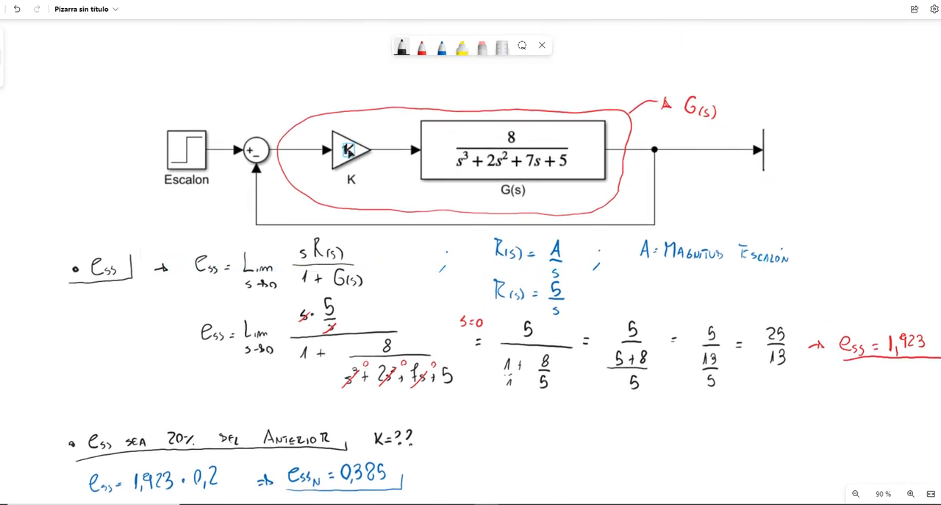
{"action": "left_click", "coordinate": [509, 138]}
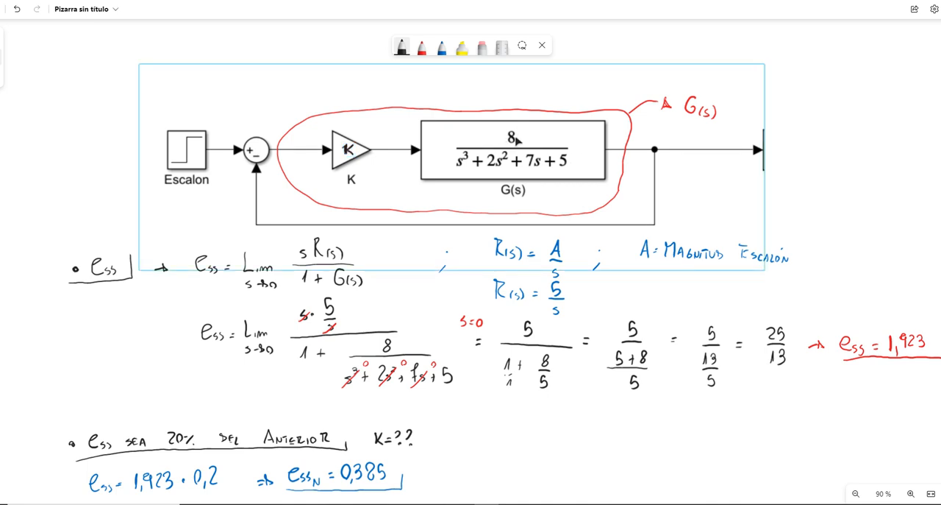
{"action": "left_click_drag", "start_coordinate": [504, 415], "coordinate": [500, 185]}
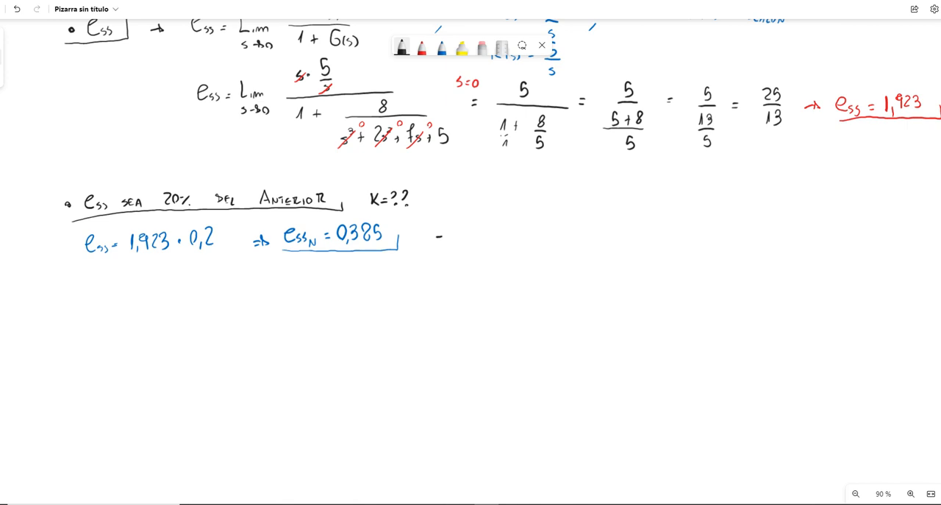
{"action": "mouse_move", "coordinate": [440, 237]}
{"action": "left_mouse_down"}
{"action": "mouse_move", "coordinate": [465, 250]}
{"action": "mouse_move", "coordinate": [465, 235]}
{"action": "mouse_move", "coordinate": [491, 236]}
{"action": "mouse_move", "coordinate": [492, 245]}
{"action": "mouse_move", "coordinate": [465, 241]}
{"action": "left_mouse_up"}
{"action": "mouse_move", "coordinate": [474, 228]}
{"action": "left_mouse_down"}
{"action": "mouse_move", "coordinate": [475, 242]}
{"action": "mouse_move", "coordinate": [497, 236]}
{"action": "mouse_move", "coordinate": [502, 251]}
{"action": "left_mouse_up"}
{"action": "left_click_drag", "start_coordinate": [499, 212], "coordinate": [574, 251]}
{"action": "left_click_drag", "start_coordinate": [506, 250], "coordinate": [576, 252]}
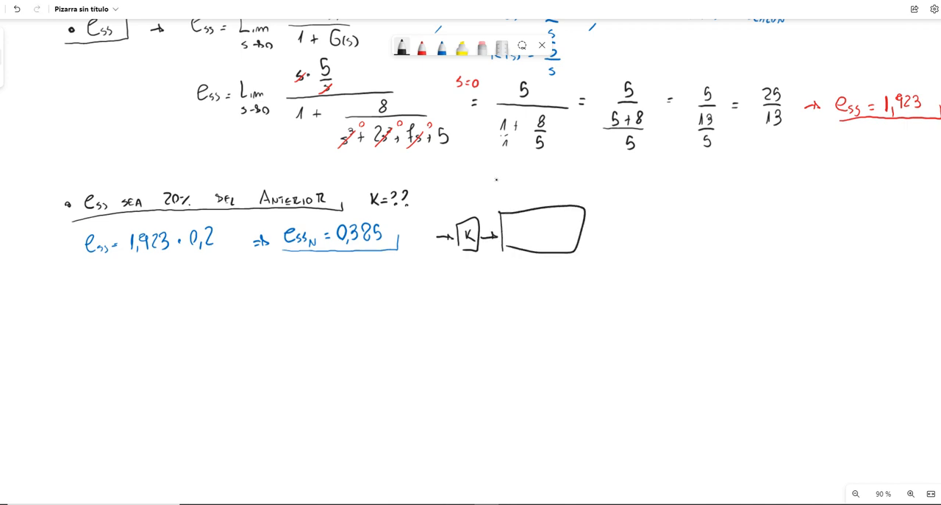
{"action": "mouse_move", "coordinate": [539, 223]}
{"action": "left_mouse_down"}
{"action": "mouse_move", "coordinate": [531, 235]}
{"action": "mouse_move", "coordinate": [597, 235]}
{"action": "left_mouse_up"}
{"action": "left_click_drag", "start_coordinate": [521, 224], "coordinate": [528, 225]}
Step: Write essN = Lim s→0 with s·5/s above a fraction bar and 1 + below it
{"action": "mouse_move", "coordinate": [86, 322]}
{"action": "left_mouse_down"}
{"action": "mouse_move", "coordinate": [92, 314]}
{"action": "mouse_move", "coordinate": [97, 329]}
{"action": "mouse_move", "coordinate": [179, 324]}
{"action": "mouse_move", "coordinate": [160, 337]}
{"action": "left_mouse_up"}
{"action": "left_click_drag", "start_coordinate": [164, 335], "coordinate": [181, 331]}
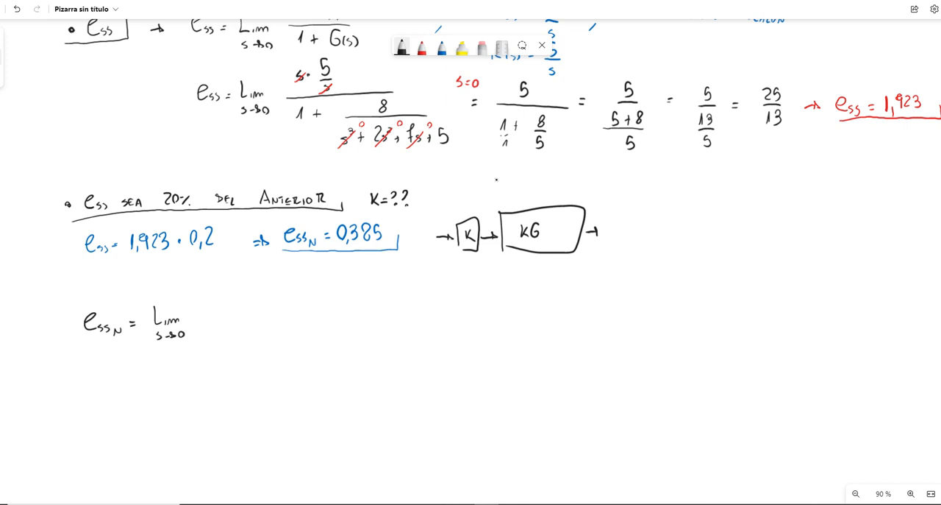
{"action": "left_click_drag", "start_coordinate": [252, 281], "coordinate": [252, 297]}
{"action": "mouse_move", "coordinate": [251, 301]}
{"action": "left_mouse_down"}
{"action": "mouse_move", "coordinate": [263, 301]}
{"action": "mouse_move", "coordinate": [256, 313]}
{"action": "mouse_move", "coordinate": [225, 300]}
{"action": "mouse_move", "coordinate": [239, 323]}
{"action": "mouse_move", "coordinate": [342, 324]}
{"action": "left_mouse_up"}
{"action": "left_click", "coordinate": [246, 301]}
{"action": "mouse_move", "coordinate": [213, 342]}
{"action": "left_mouse_down"}
{"action": "mouse_move", "coordinate": [218, 350]}
{"action": "mouse_move", "coordinate": [245, 345]}
{"action": "left_mouse_up"}
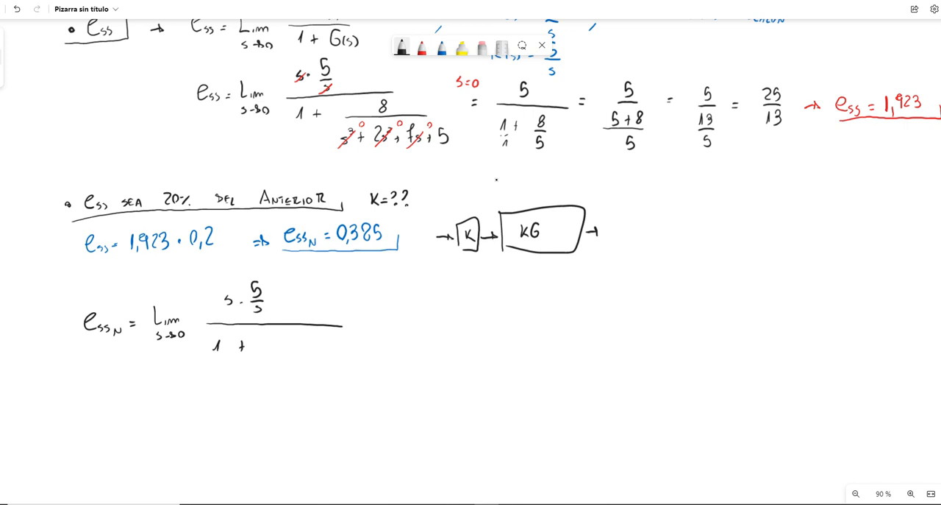
Step: Complete the limit's denominator with the fraction 8K / (s³ + 2s² + 7s + 5)
{"action": "mouse_move", "coordinate": [302, 336]}
{"action": "left_mouse_down"}
{"action": "mouse_move", "coordinate": [298, 347]}
{"action": "mouse_move", "coordinate": [307, 343]}
{"action": "left_mouse_up"}
{"action": "left_click_drag", "start_coordinate": [307, 343], "coordinate": [345, 354]}
{"action": "mouse_move", "coordinate": [270, 369]}
{"action": "left_mouse_down"}
{"action": "mouse_move", "coordinate": [264, 375]}
{"action": "mouse_move", "coordinate": [273, 367]}
{"action": "left_mouse_up"}
{"action": "mouse_move", "coordinate": [282, 369]}
{"action": "left_mouse_down"}
{"action": "mouse_move", "coordinate": [344, 376]}
{"action": "mouse_move", "coordinate": [363, 365]}
{"action": "mouse_move", "coordinate": [358, 376]}
{"action": "left_mouse_up"}
{"action": "key", "text": "ctrl+z"}
{"action": "left_click_drag", "start_coordinate": [360, 361], "coordinate": [367, 361]}
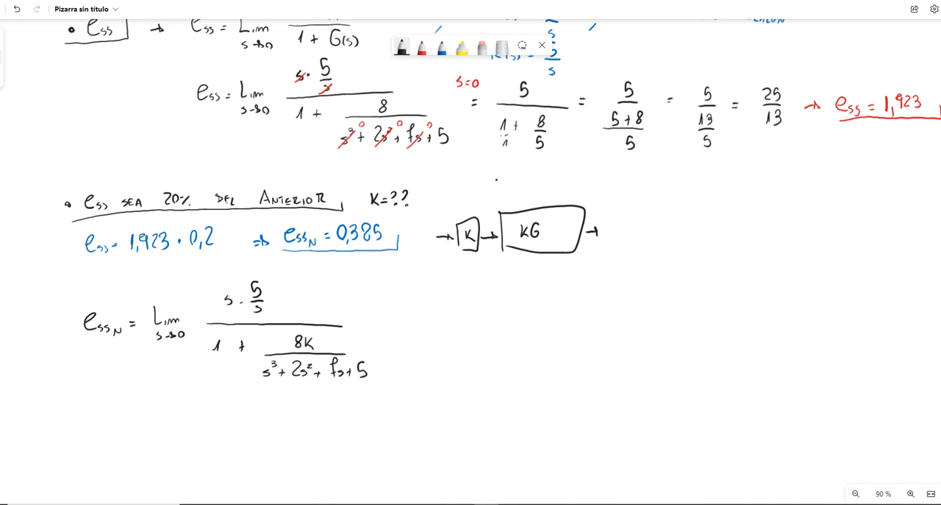
Step: Strike out both s factors in the numerator in red and write an arrow followed by 0,385 = in black
{"action": "left_click", "coordinate": [421, 46]}
{"action": "mouse_move", "coordinate": [253, 311]}
{"action": "left_mouse_down"}
{"action": "mouse_move", "coordinate": [263, 302]}
{"action": "mouse_move", "coordinate": [238, 297]}
{"action": "left_mouse_up"}
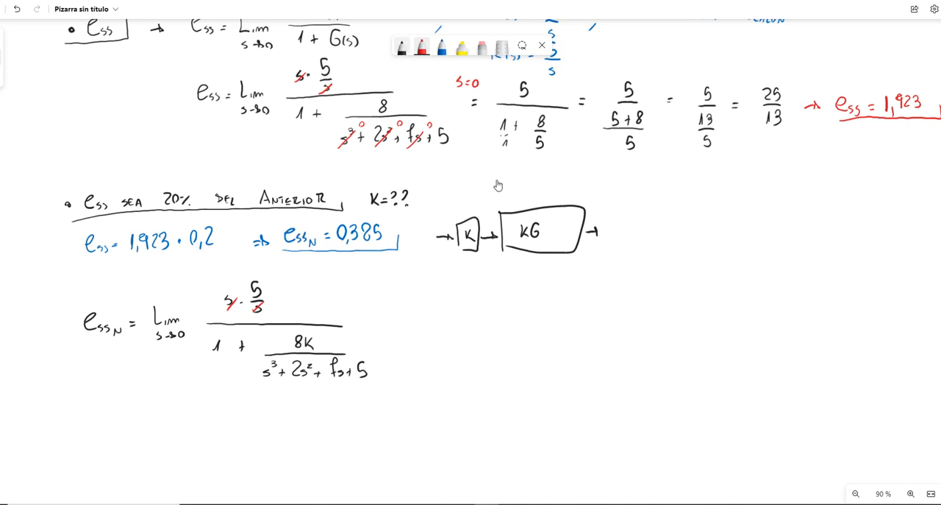
{"action": "left_click", "coordinate": [401, 46]}
{"action": "left_click_drag", "start_coordinate": [396, 323], "coordinate": [413, 321]}
{"action": "left_click_drag", "start_coordinate": [408, 317], "coordinate": [408, 327]}
{"action": "left_click_drag", "start_coordinate": [468, 301], "coordinate": [467, 302]}
{"action": "left_click_drag", "start_coordinate": [475, 312], "coordinate": [530, 309]}
{"action": "left_click", "coordinate": [525, 309]}
{"action": "left_click_drag", "start_coordinate": [522, 314], "coordinate": [530, 313]}
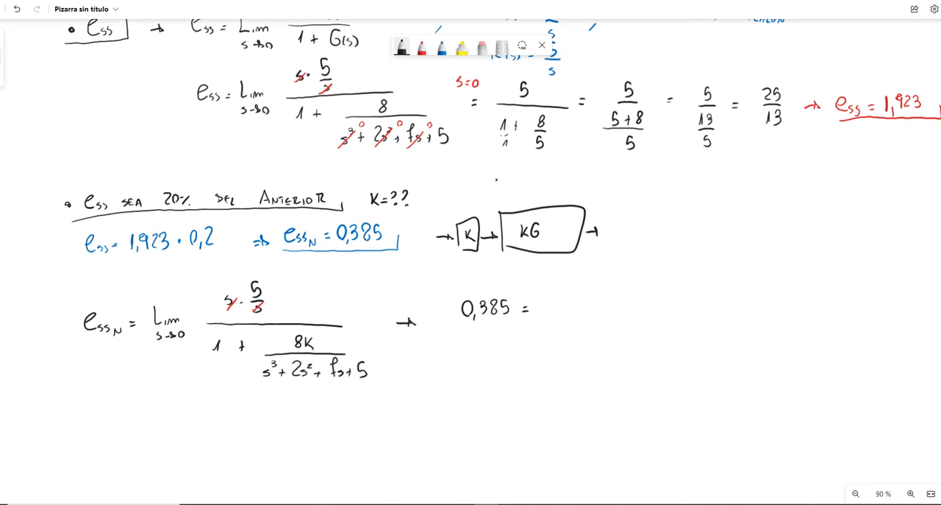
Step: Write s=0 above the arrow in red and cancel the s³, 2s² and 7s terms, marking each with 0
{"action": "left_click", "coordinate": [422, 47]}
{"action": "mouse_move", "coordinate": [398, 299]}
{"action": "left_mouse_down"}
{"action": "mouse_move", "coordinate": [392, 308]}
{"action": "mouse_move", "coordinate": [412, 300]}
{"action": "left_mouse_up"}
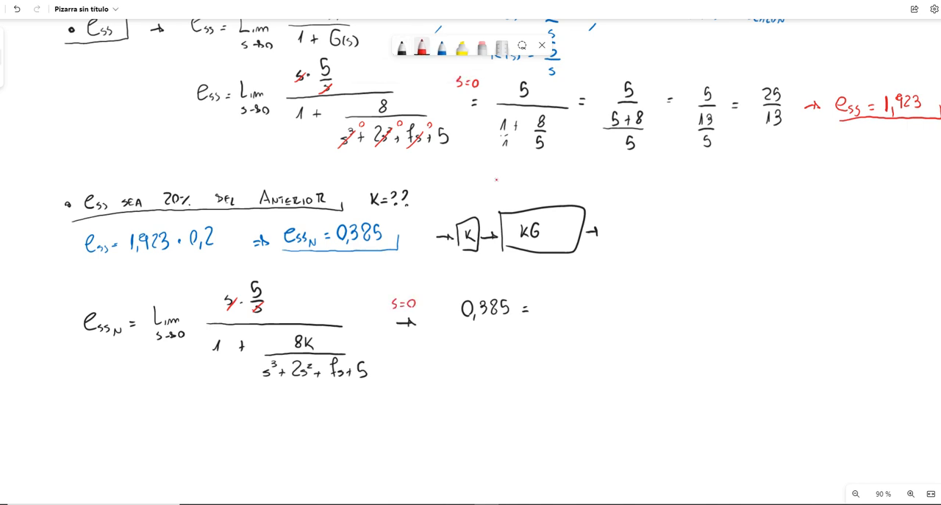
{"action": "mouse_move", "coordinate": [267, 359]}
{"action": "left_mouse_down"}
{"action": "mouse_move", "coordinate": [258, 381]}
{"action": "mouse_move", "coordinate": [283, 356]}
{"action": "mouse_move", "coordinate": [294, 382]}
{"action": "left_mouse_up"}
{"action": "left_click_drag", "start_coordinate": [342, 355], "coordinate": [332, 378]}
{"action": "left_click_drag", "start_coordinate": [350, 355], "coordinate": [350, 356]}
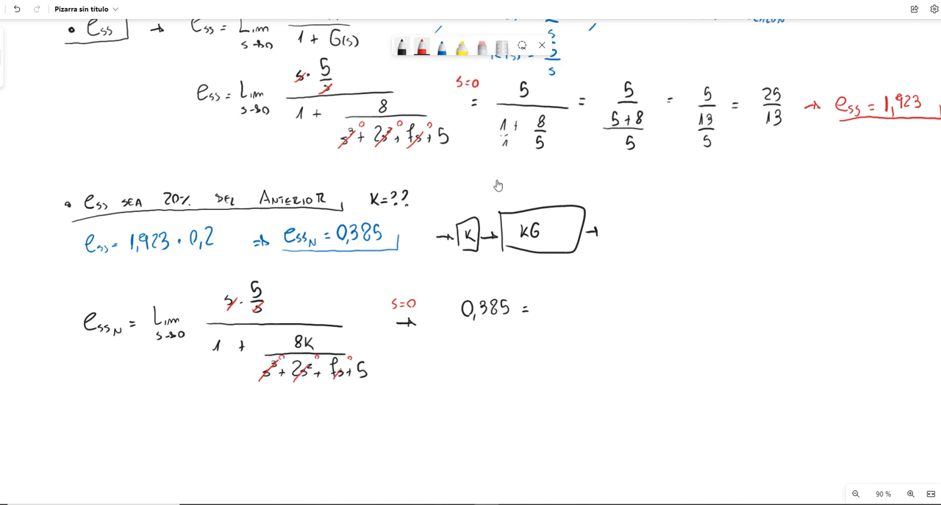
Step: Complete the right side of 0,385 = in black with 5 / (1 + 8K/5)
{"action": "left_click", "coordinate": [402, 47]}
{"action": "left_click_drag", "start_coordinate": [571, 290], "coordinate": [570, 306]}
{"action": "left_click_drag", "start_coordinate": [571, 291], "coordinate": [579, 291]}
{"action": "left_click_drag", "start_coordinate": [538, 317], "coordinate": [618, 317]}
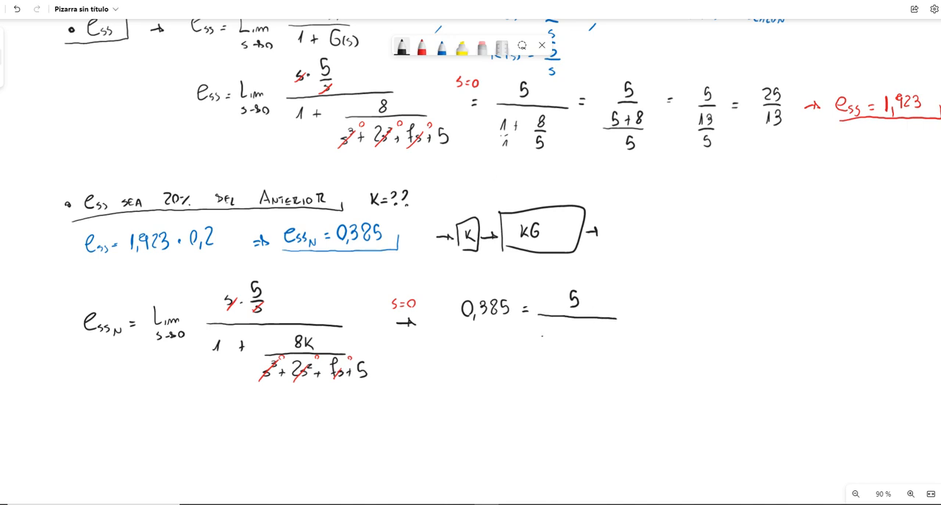
{"action": "mouse_move", "coordinate": [547, 326]}
{"action": "left_mouse_down"}
{"action": "mouse_move", "coordinate": [542, 336]}
{"action": "mouse_move", "coordinate": [585, 324]}
{"action": "mouse_move", "coordinate": [590, 337]}
{"action": "left_mouse_up"}
{"action": "left_click_drag", "start_coordinate": [596, 325], "coordinate": [584, 355]}
{"action": "left_click_drag", "start_coordinate": [584, 345], "coordinate": [591, 344]}
Step: Write an implication arrow and the simplified equation 0,385 = 5 / (1 + 1,6K) beside it
{"action": "left_click_drag", "start_coordinate": [684, 313], "coordinate": [574, 206]}
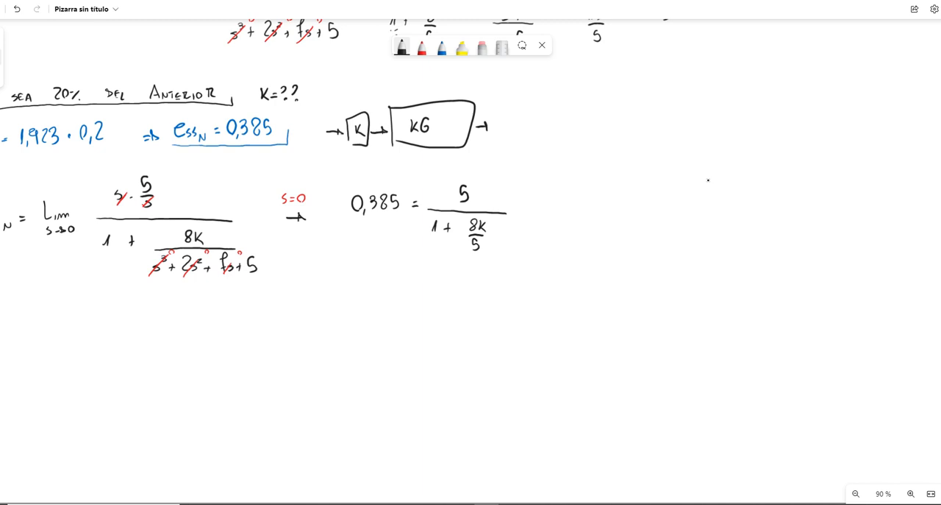
{"action": "left_click_drag", "start_coordinate": [521, 209], "coordinate": [529, 218]}
{"action": "left_click_drag", "start_coordinate": [601, 198], "coordinate": [626, 213]}
{"action": "mouse_move", "coordinate": [632, 198]}
{"action": "left_mouse_down"}
{"action": "mouse_move", "coordinate": [633, 213]}
{"action": "mouse_move", "coordinate": [658, 208]}
{"action": "left_mouse_up"}
{"action": "mouse_move", "coordinate": [651, 213]}
{"action": "left_mouse_down"}
{"action": "mouse_move", "coordinate": [722, 219]}
{"action": "mouse_move", "coordinate": [670, 243]}
{"action": "mouse_move", "coordinate": [681, 244]}
{"action": "left_mouse_up"}
{"action": "mouse_move", "coordinate": [678, 240]}
{"action": "left_mouse_down"}
{"action": "mouse_move", "coordinate": [703, 245]}
{"action": "mouse_move", "coordinate": [721, 230]}
{"action": "mouse_move", "coordinate": [723, 244]}
{"action": "left_mouse_up"}
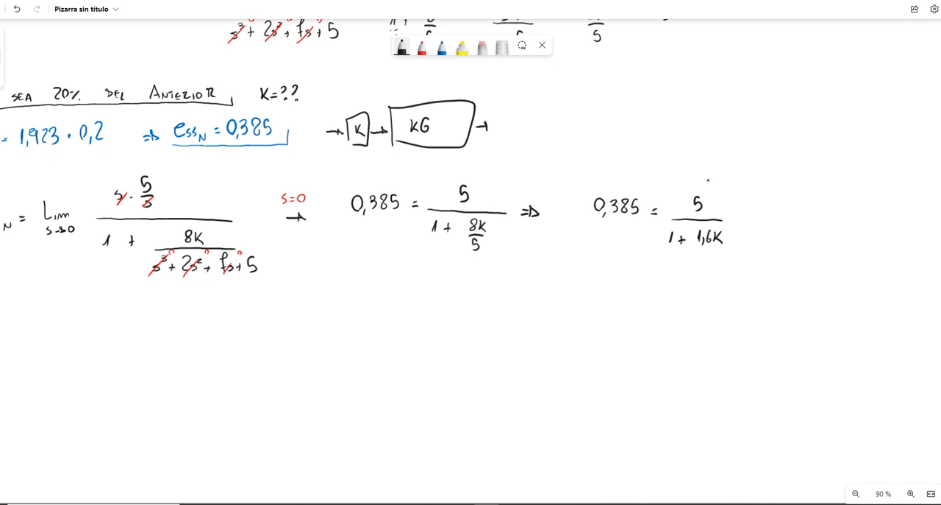
Step: Rearrange the equation on the line below as 1 + 1,6K = 5 / 0,385
{"action": "mouse_move", "coordinate": [585, 268]}
{"action": "left_mouse_down"}
{"action": "mouse_move", "coordinate": [586, 277]}
{"action": "mouse_move", "coordinate": [620, 280]}
{"action": "left_mouse_up"}
{"action": "left_click_drag", "start_coordinate": [628, 266], "coordinate": [632, 279]}
{"action": "mouse_move", "coordinate": [642, 267]}
{"action": "left_mouse_down"}
{"action": "mouse_move", "coordinate": [642, 280]}
{"action": "mouse_move", "coordinate": [683, 273]}
{"action": "left_mouse_up"}
{"action": "mouse_move", "coordinate": [672, 278]}
{"action": "left_mouse_down"}
{"action": "mouse_move", "coordinate": [701, 278]}
{"action": "mouse_move", "coordinate": [681, 281]}
{"action": "left_mouse_up"}
{"action": "mouse_move", "coordinate": [682, 291]}
{"action": "left_mouse_down"}
{"action": "mouse_move", "coordinate": [704, 283]}
{"action": "mouse_move", "coordinate": [703, 291]}
{"action": "left_mouse_up"}
{"action": "left_click_drag", "start_coordinate": [709, 281], "coordinate": [711, 294]}
{"action": "left_click_drag", "start_coordinate": [708, 281], "coordinate": [715, 280]}
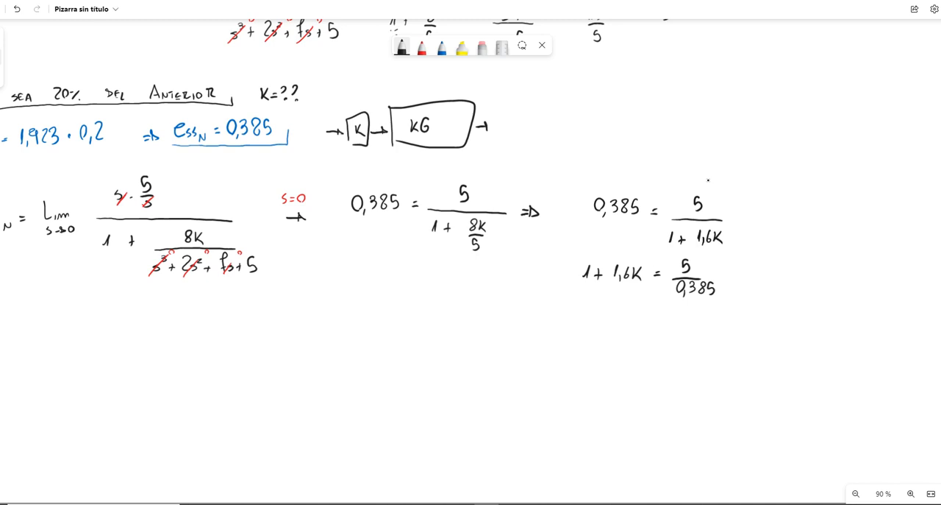
Step: Evaluate the quotient on a third line as 1 + 1,6K = 12,99
{"action": "mouse_move", "coordinate": [579, 311]}
{"action": "left_mouse_down"}
{"action": "mouse_move", "coordinate": [582, 319]}
{"action": "mouse_move", "coordinate": [597, 314]}
{"action": "left_mouse_up"}
{"action": "mouse_move", "coordinate": [595, 310]}
{"action": "left_mouse_down"}
{"action": "mouse_move", "coordinate": [594, 320]}
{"action": "mouse_move", "coordinate": [619, 320]}
{"action": "left_mouse_up"}
{"action": "left_click_drag", "start_coordinate": [627, 309], "coordinate": [635, 319]}
{"action": "mouse_move", "coordinate": [642, 307]}
{"action": "left_mouse_down"}
{"action": "mouse_move", "coordinate": [642, 319]}
{"action": "mouse_move", "coordinate": [685, 321]}
{"action": "left_mouse_up"}
{"action": "left_click_drag", "start_coordinate": [680, 322], "coordinate": [694, 322]}
{"action": "left_click_drag", "start_coordinate": [699, 311], "coordinate": [703, 324]}
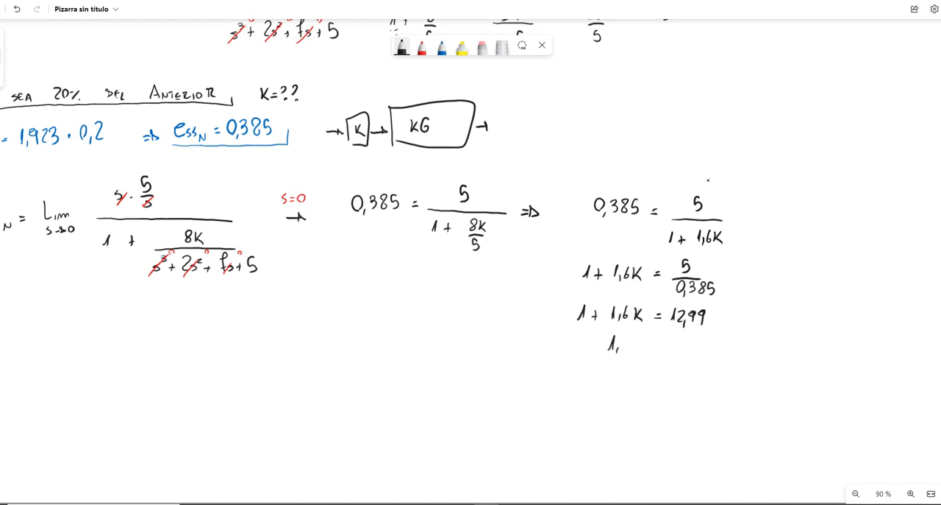
Step: Undo the strokes of the following line, erase 12,99 and write the rounded value 13 in black
{"action": "key", "text": "ctrl+z"}
{"action": "key", "text": "ctrl+z"}
{"action": "left_click", "coordinate": [482, 47]}
{"action": "mouse_move", "coordinate": [698, 326]}
{"action": "left_mouse_down"}
{"action": "mouse_move", "coordinate": [703, 316]}
{"action": "mouse_move", "coordinate": [681, 315]}
{"action": "mouse_move", "coordinate": [696, 313]}
{"action": "mouse_move", "coordinate": [684, 321]}
{"action": "left_mouse_up"}
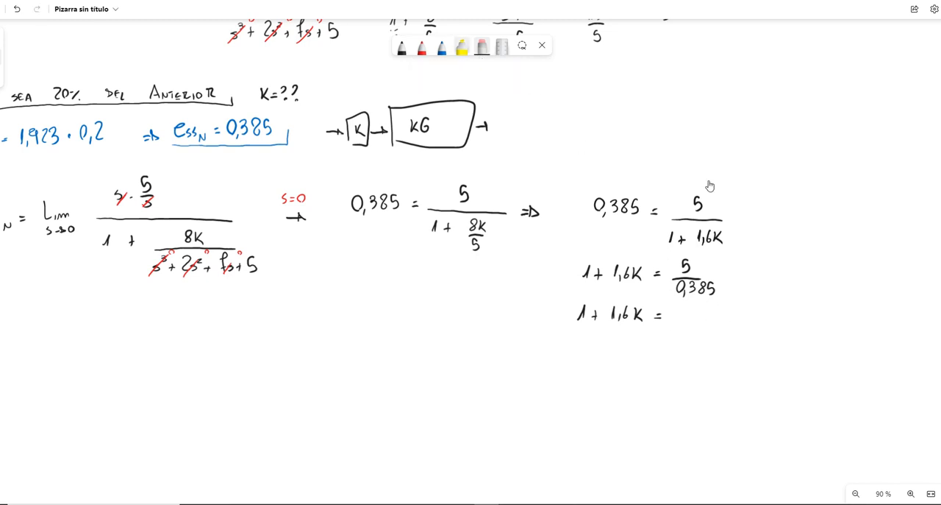
{"action": "left_click", "coordinate": [402, 48]}
{"action": "left_click", "coordinate": [402, 48]}
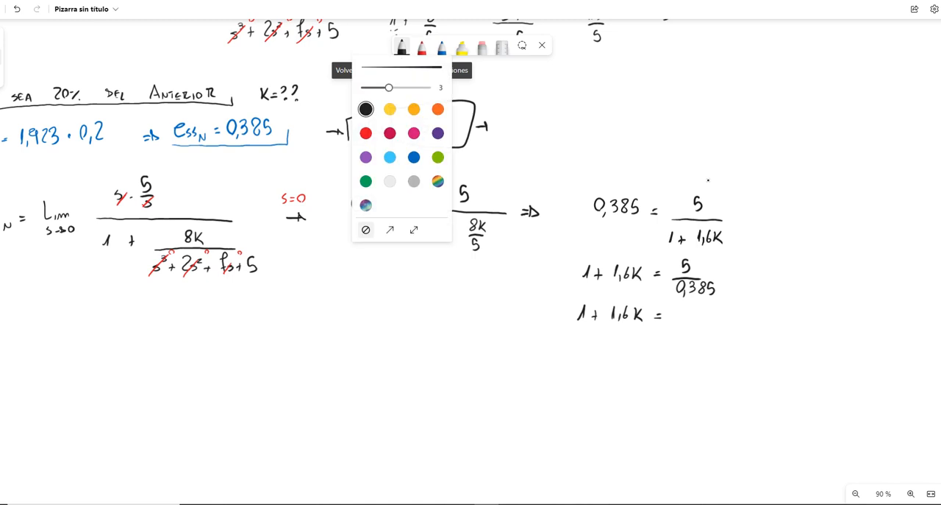
{"action": "left_click_drag", "start_coordinate": [678, 310], "coordinate": [675, 321]}
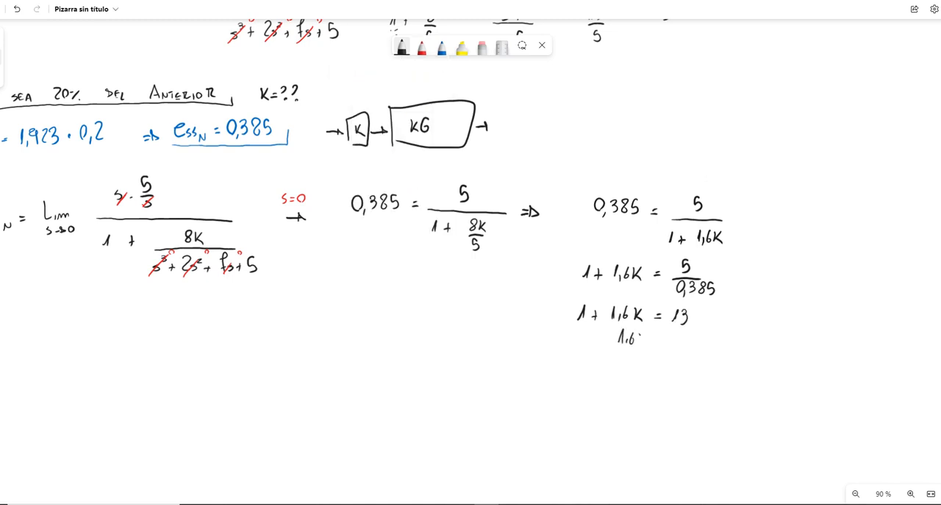
Step: Write 1,6K = 12 in black and the solution K = 7,5 in red below it, underlining the result
{"action": "left_click_drag", "start_coordinate": [675, 335], "coordinate": [684, 348]}
{"action": "key", "text": "ctrl+z"}
{"action": "key", "text": "ctrl+z"}
{"action": "key", "text": "ctrl+z"}
{"action": "key", "text": "ctrl+z"}
{"action": "left_click", "coordinate": [422, 46]}
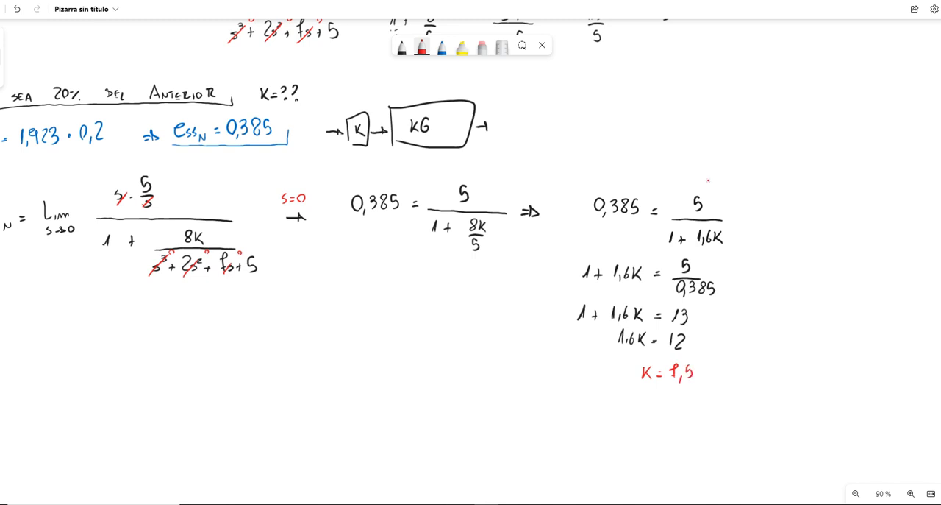
{"action": "mouse_move", "coordinate": [628, 386]}
{"action": "left_mouse_down"}
{"action": "mouse_move", "coordinate": [703, 385]}
{"action": "mouse_move", "coordinate": [703, 366]}
{"action": "left_mouse_up"}
Step: Switch to the Simulink model and check the gain parameter of block K
{"action": "left_click", "coordinate": [446, 485]}
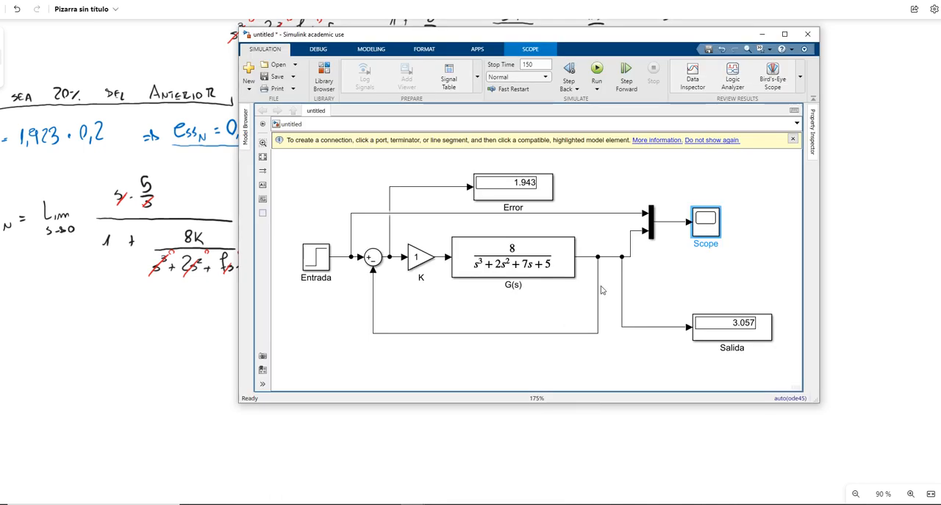
{"action": "left_click", "coordinate": [442, 256]}
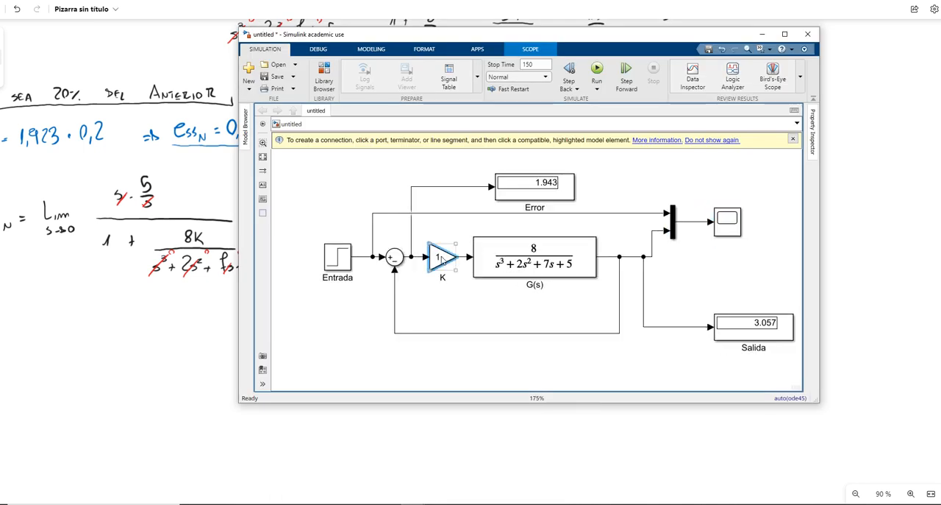
{"action": "scroll", "coordinate": [668, 171], "scroll_direction": "up", "scroll_amount": 1}
{"action": "left_click_drag", "start_coordinate": [669, 172], "coordinate": [692, 186]}
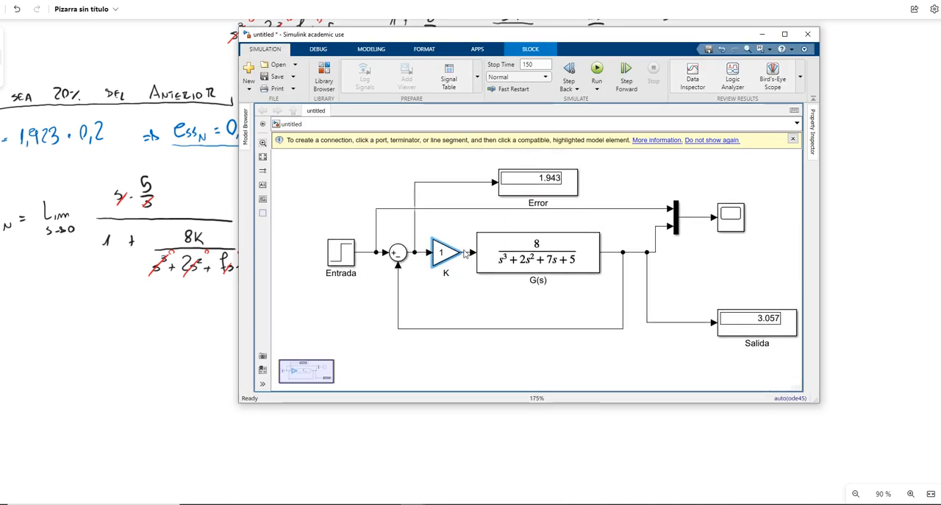
{"action": "left_click", "coordinate": [443, 252]}
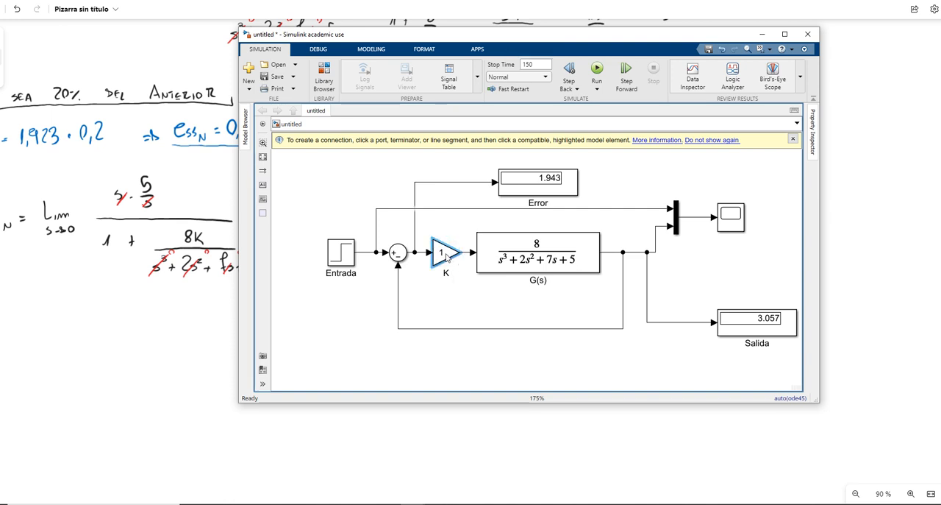
{"action": "double_click", "coordinate": [445, 252]}
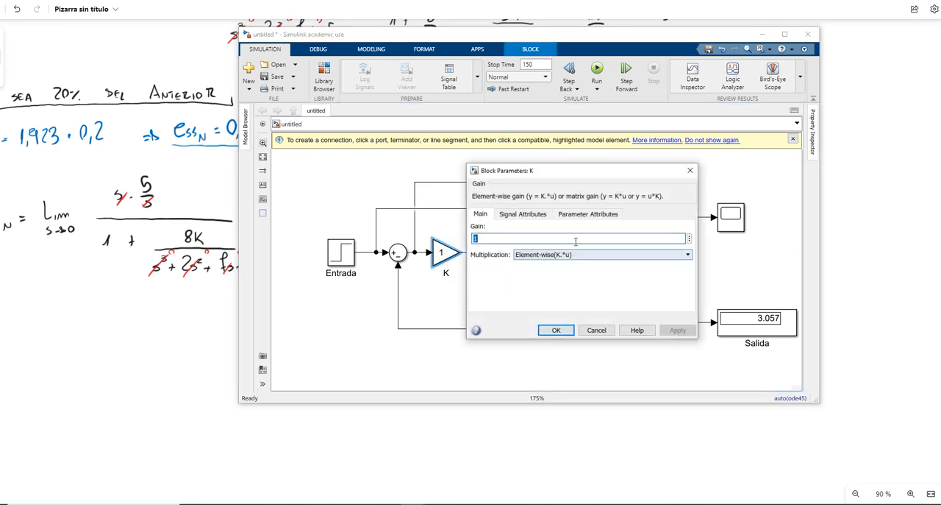
{"action": "key", "text": "Return"}
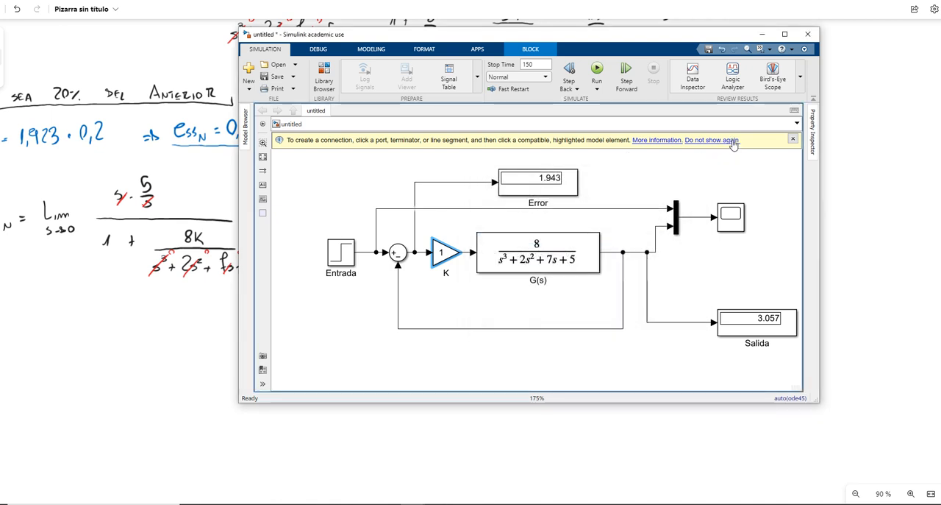
Step: Duplicate the whole closed loop, except the Entrada step source, below the original loop
{"action": "left_click_drag", "start_coordinate": [773, 165], "coordinate": [274, 366]}
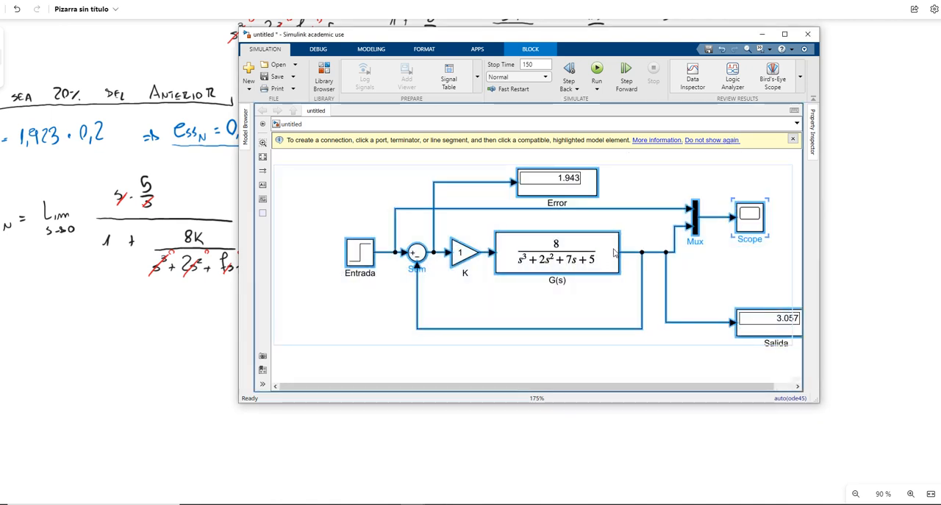
{"action": "left_click", "coordinate": [692, 195]}
{"action": "scroll", "coordinate": [699, 193], "scroll_direction": "down", "scroll_amount": 1}
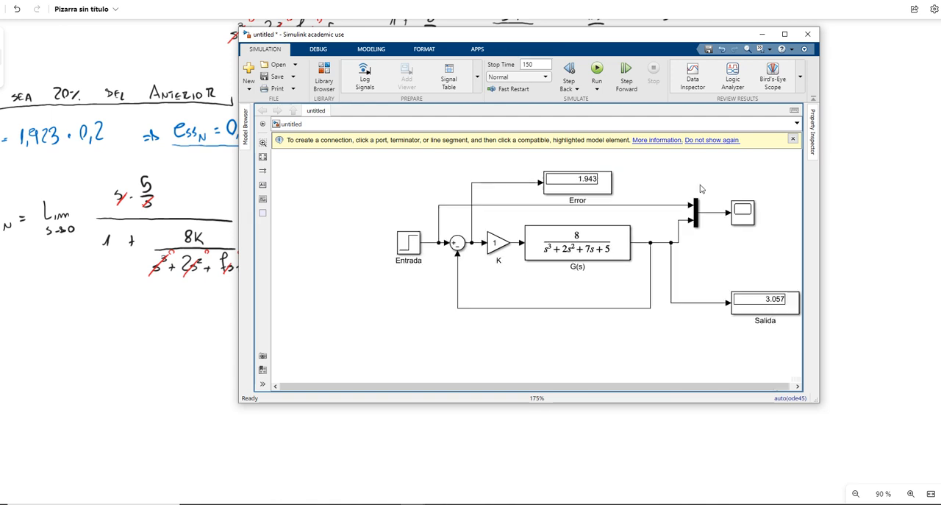
{"action": "scroll", "coordinate": [725, 169], "scroll_direction": "down", "scroll_amount": 1}
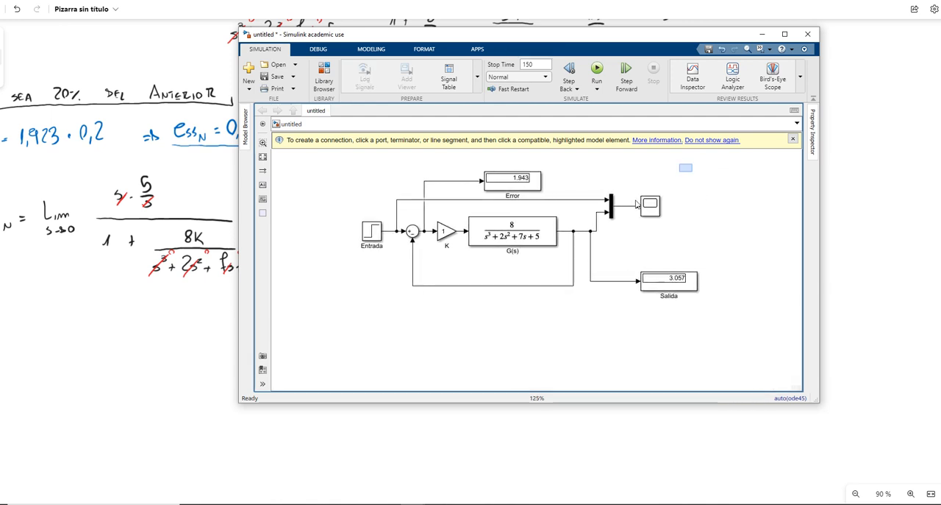
{"action": "left_click_drag", "start_coordinate": [692, 163], "coordinate": [410, 335]}
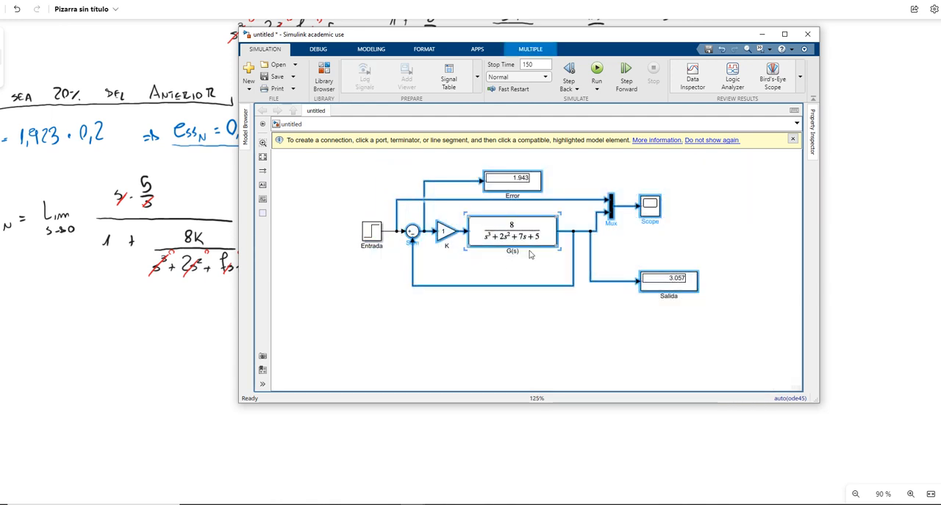
{"action": "left_click_drag", "start_coordinate": [530, 235], "coordinate": [524, 377]}
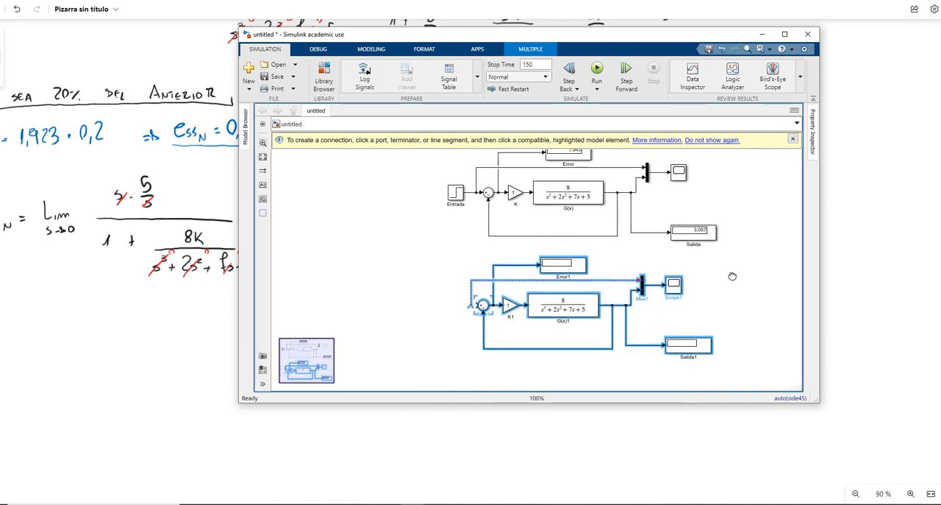
{"action": "scroll", "coordinate": [728, 294], "scroll_direction": "down", "scroll_amount": 1}
{"action": "left_click", "coordinate": [524, 295]}
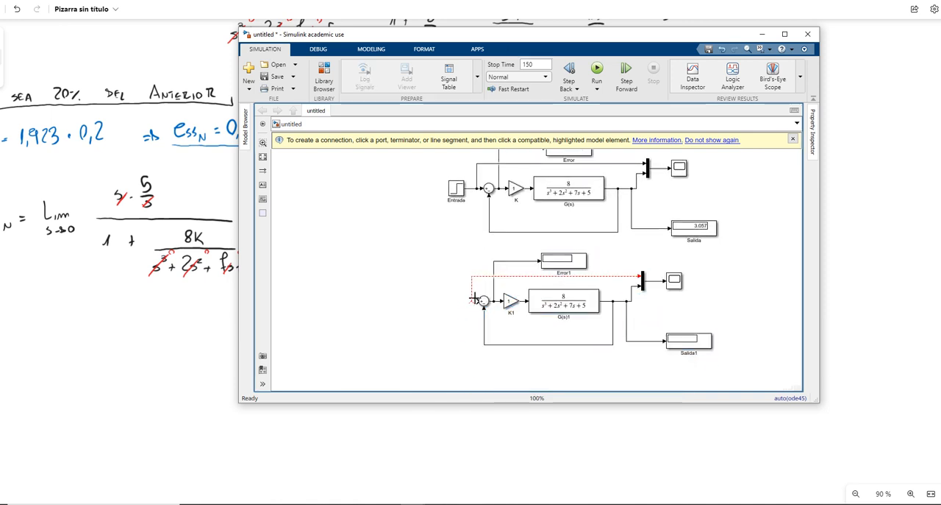
Step: Delete the copied loop's dangling input line and wire its summing junction and Mux input to the Entrada signal
{"action": "left_click", "coordinate": [486, 278]}
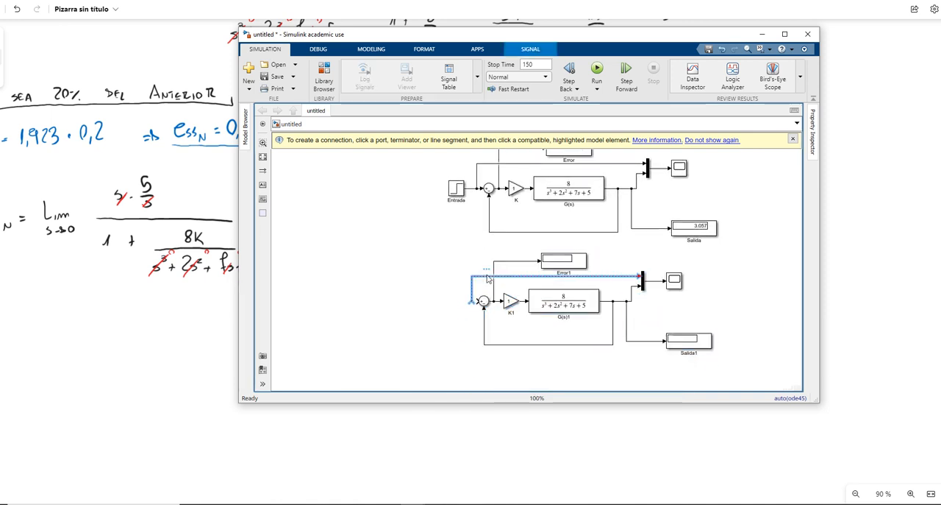
{"action": "key", "text": "Delete"}
{"action": "left_click", "coordinate": [660, 292]}
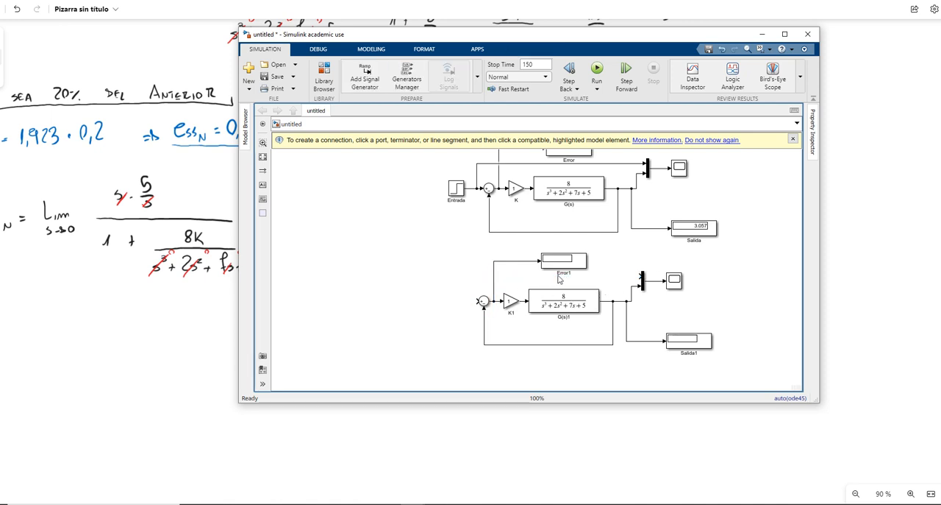
{"action": "mouse_move", "coordinate": [479, 297]}
{"action": "left_mouse_down"}
{"action": "mouse_move", "coordinate": [448, 228]}
{"action": "mouse_move", "coordinate": [456, 190]}
{"action": "mouse_move", "coordinate": [431, 193]}
{"action": "left_mouse_up"}
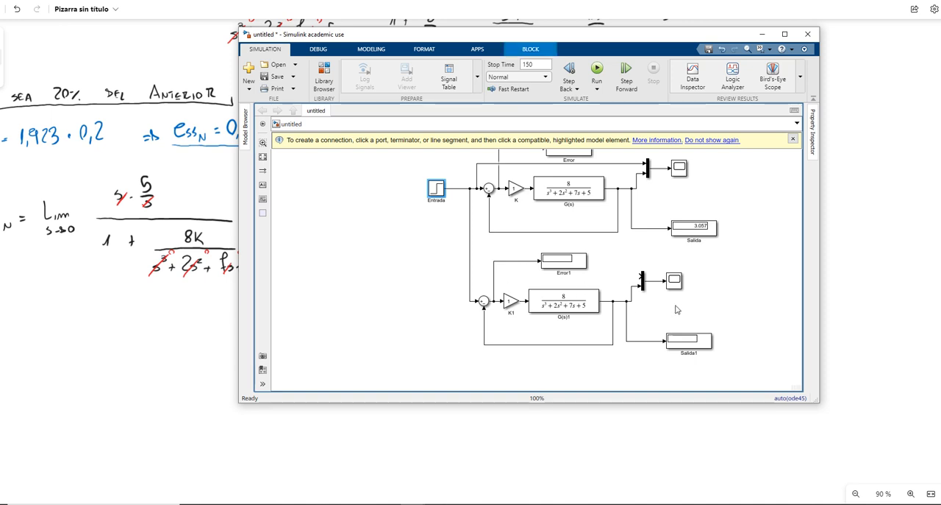
{"action": "left_click_drag", "start_coordinate": [640, 276], "coordinate": [469, 280]}
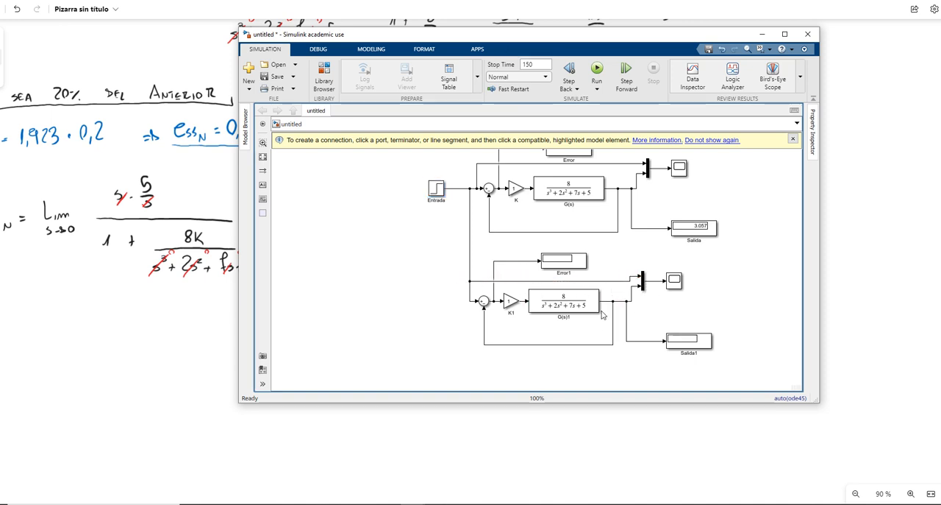
Step: Set the gain of the copied loop's gain block to 7.5
{"action": "left_click", "coordinate": [512, 301]}
{"action": "scroll", "coordinate": [513, 301], "scroll_direction": "up", "scroll_amount": 3}
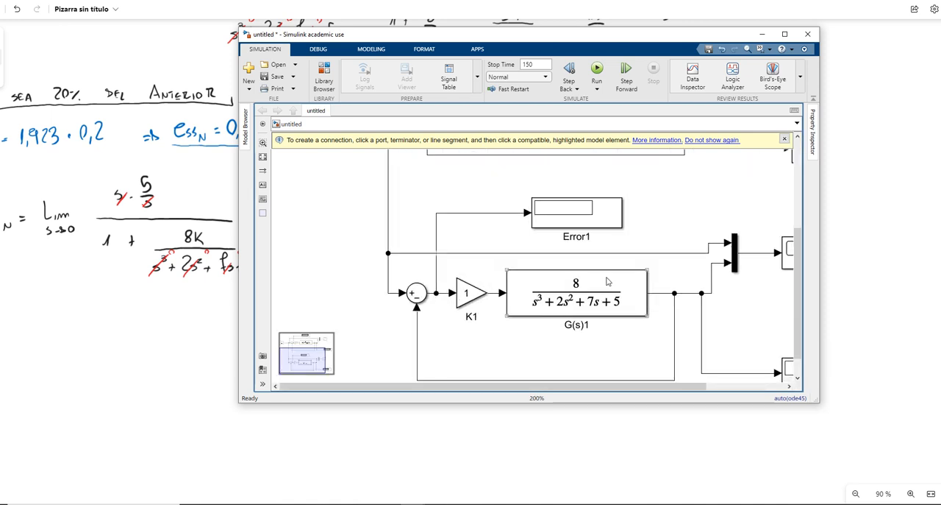
{"action": "scroll", "coordinate": [609, 238], "scroll_direction": "up", "scroll_amount": 1}
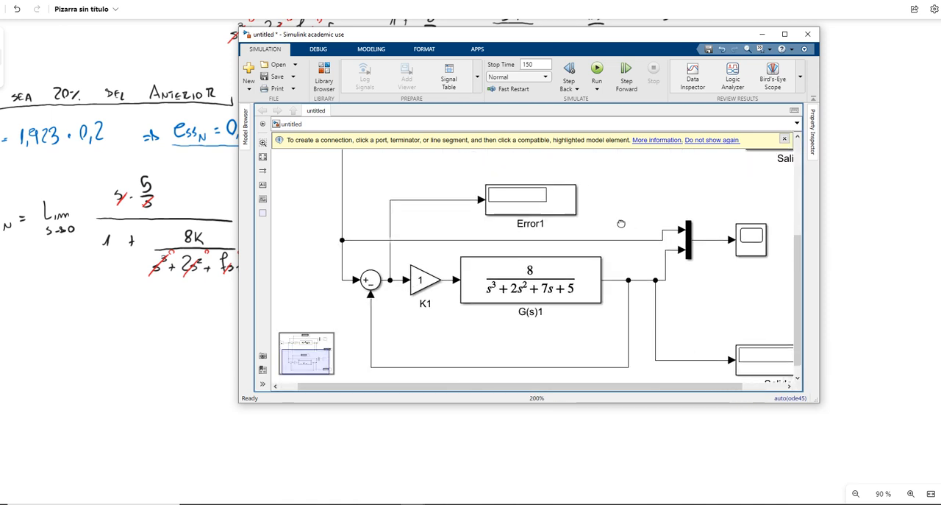
{"action": "double_click", "coordinate": [440, 292]}
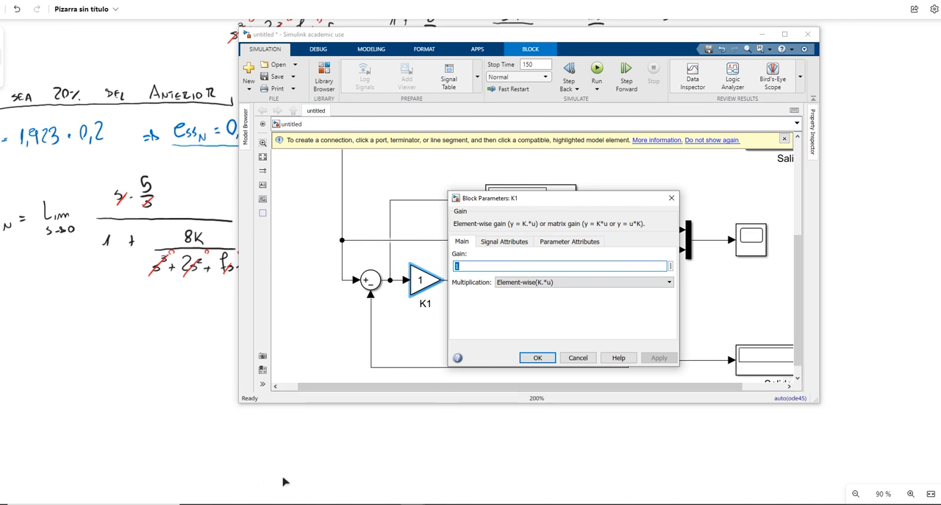
{"action": "type", "text": "7.5"}
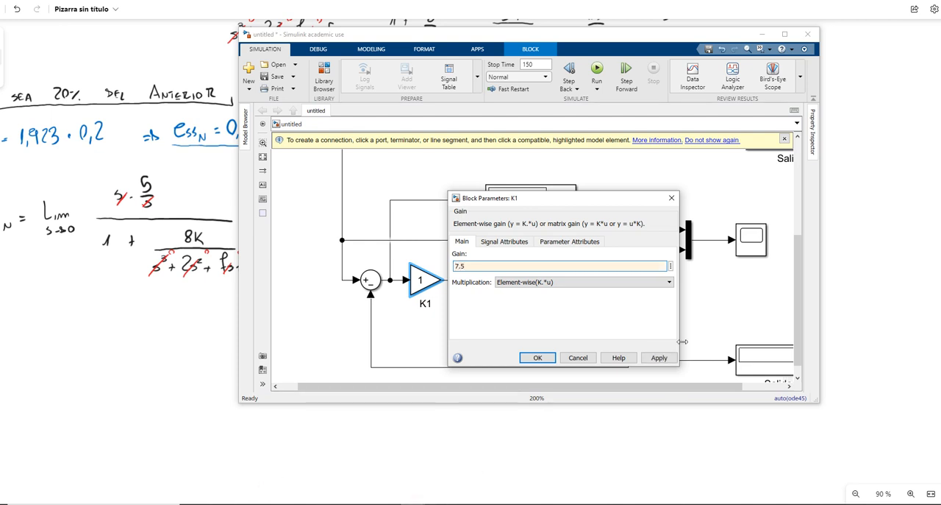
{"action": "left_click", "coordinate": [664, 358]}
{"action": "left_click", "coordinate": [538, 357]}
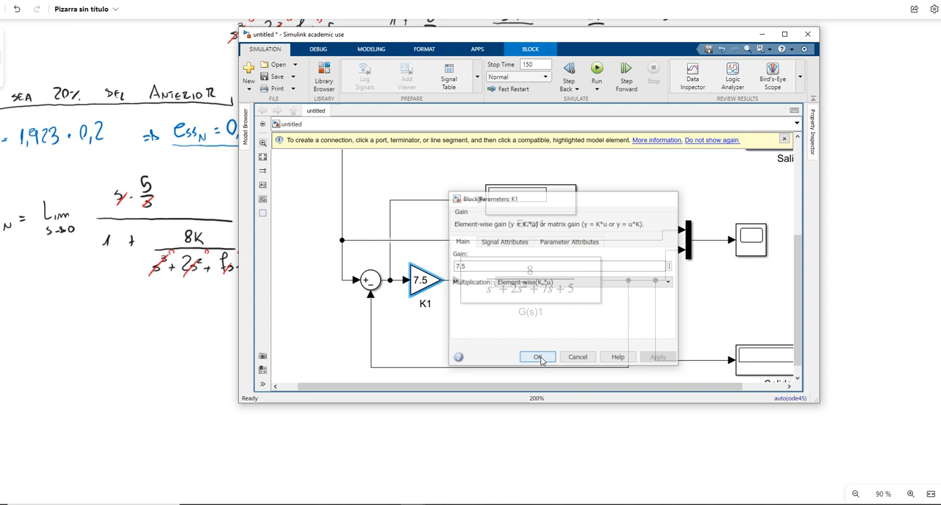
Step: Run the simulation and examine the copied loop's response enlarged in its scope
{"action": "left_click", "coordinate": [598, 67]}
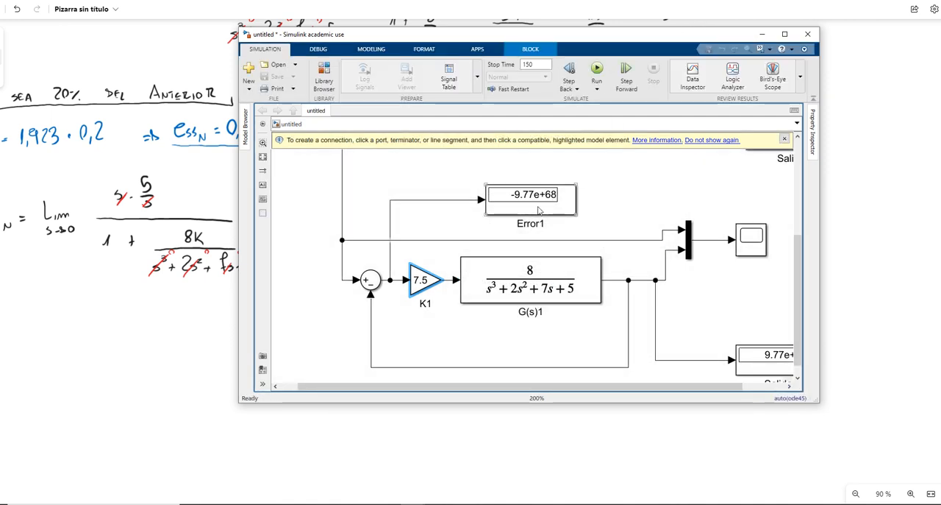
{"action": "left_click_drag", "start_coordinate": [639, 206], "coordinate": [604, 197]}
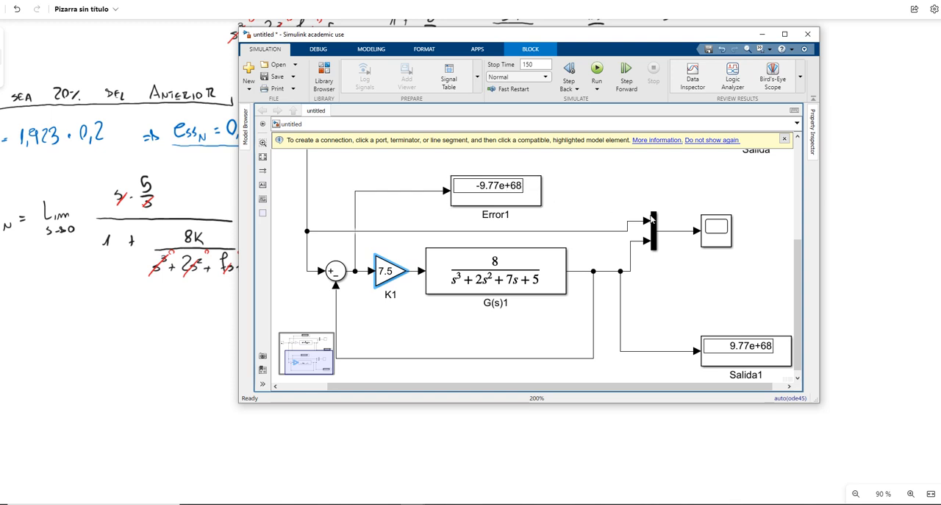
{"action": "double_click", "coordinate": [719, 235]}
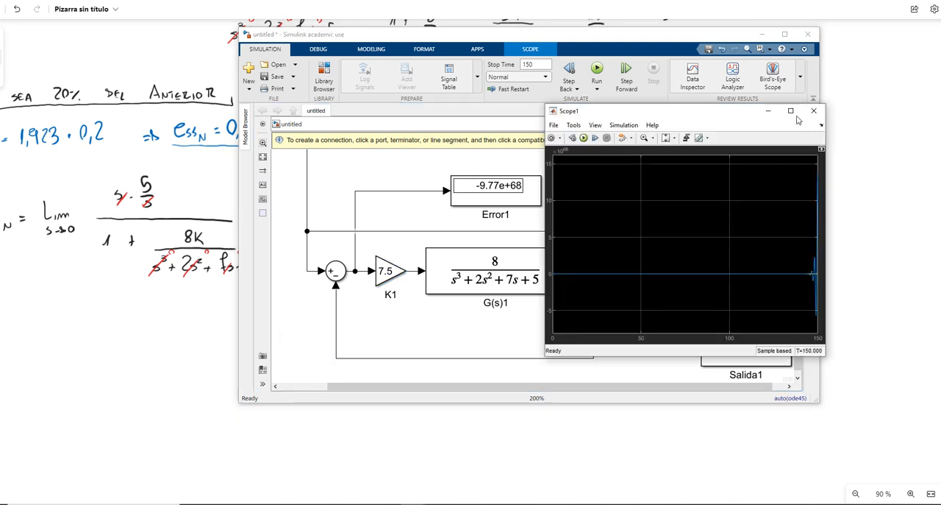
{"action": "left_click", "coordinate": [792, 111]}
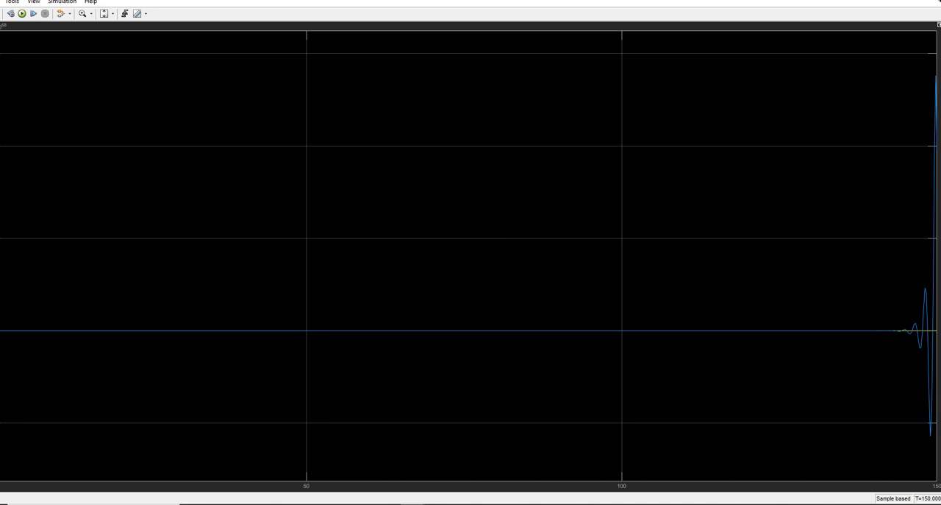
{"action": "double_click", "coordinate": [700, 0]}
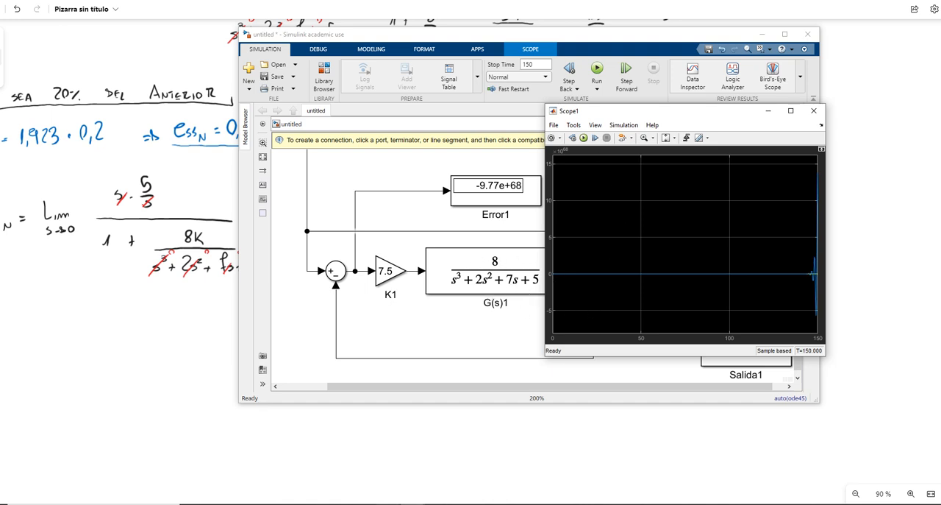
Step: Switch to the MATLAB command window and define the plant as G=tf([8],[1 2 7 5])
{"action": "left_click", "coordinate": [414, 503]}
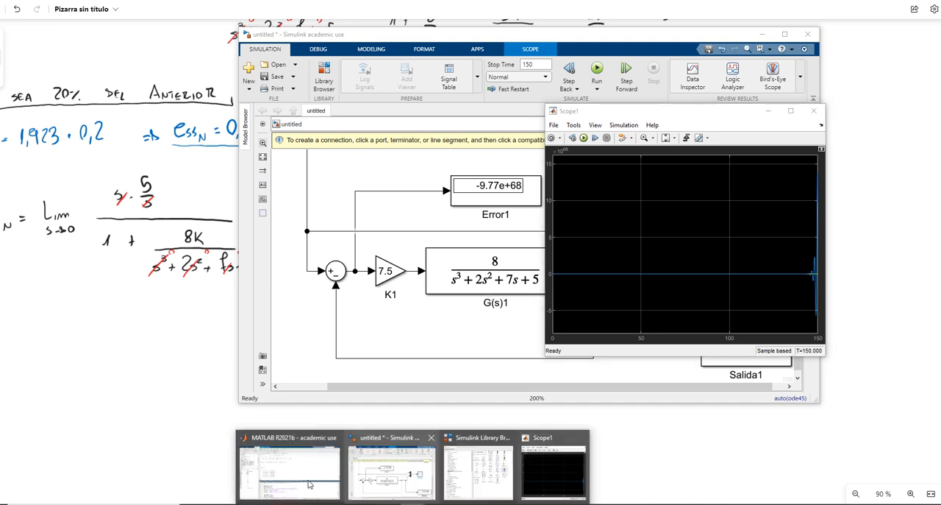
{"action": "left_click", "coordinate": [301, 477]}
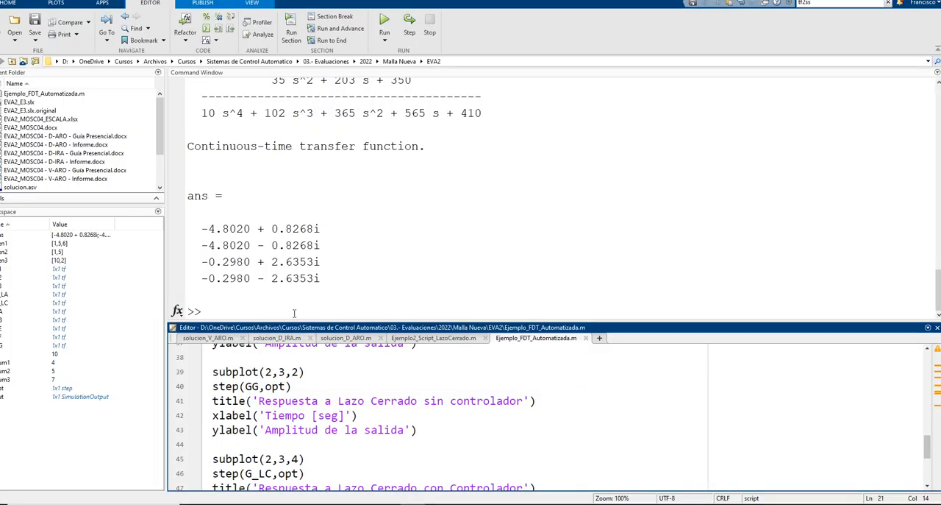
{"action": "left_click", "coordinate": [293, 313]}
{"action": "type", "text": "G"}
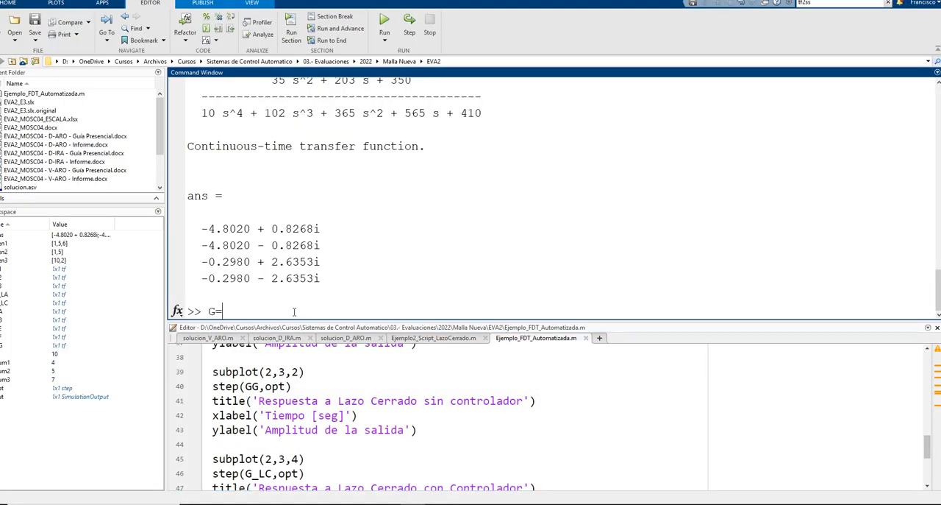
{"action": "type", "text": "=tf([8],[1 2 7 5])"}
{"action": "key", "text": "Return"}
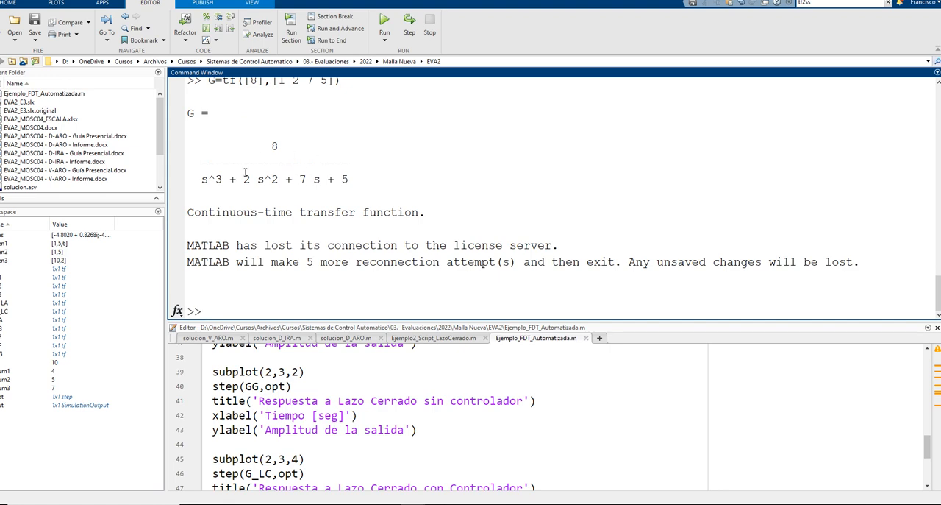
Step: Plot the root locus of G with rlocus(G) and maximize the figure window
{"action": "mouse_move", "coordinate": [462, 503]}
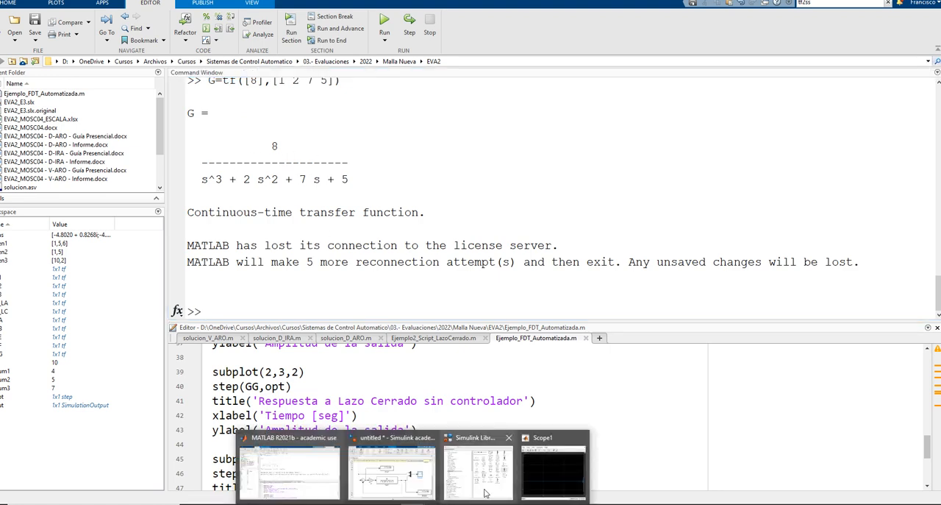
{"action": "mouse_move", "coordinate": [419, 481]}
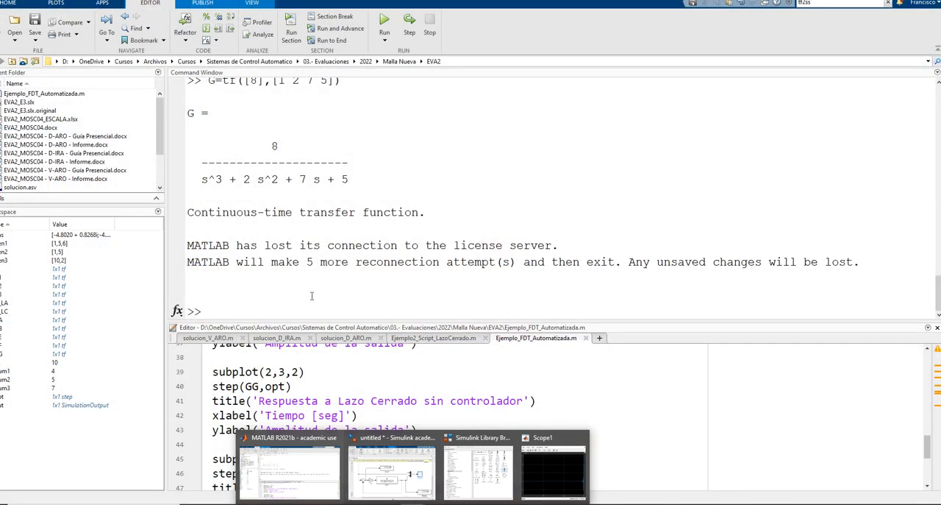
{"action": "left_click", "coordinate": [288, 297]}
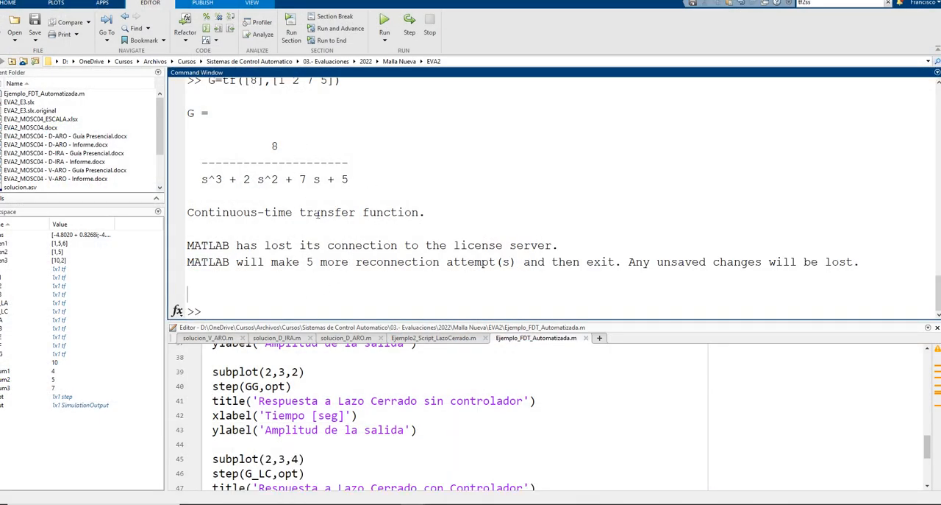
{"action": "type", "text": "rlocus(G)"}
{"action": "key", "text": "Return"}
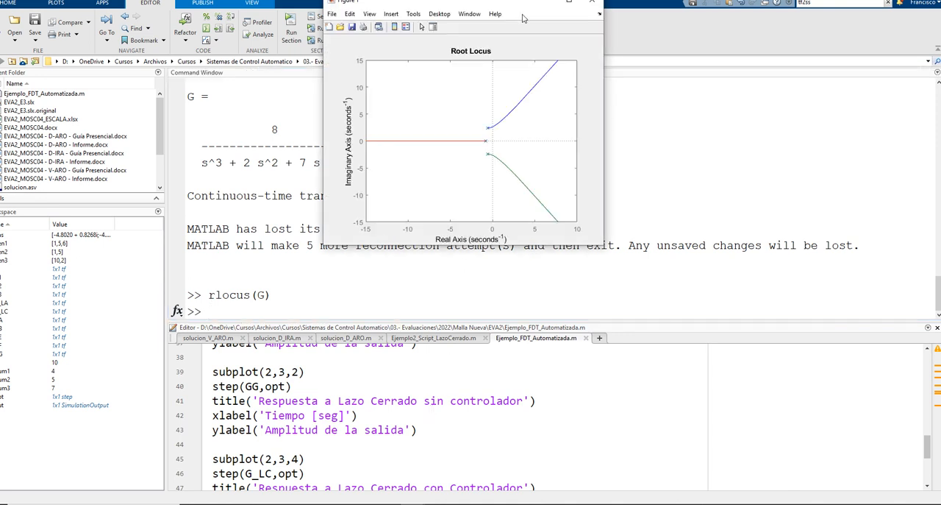
{"action": "left_click_drag", "start_coordinate": [513, 6], "coordinate": [506, 73]}
{"action": "left_click", "coordinate": [568, 60]}
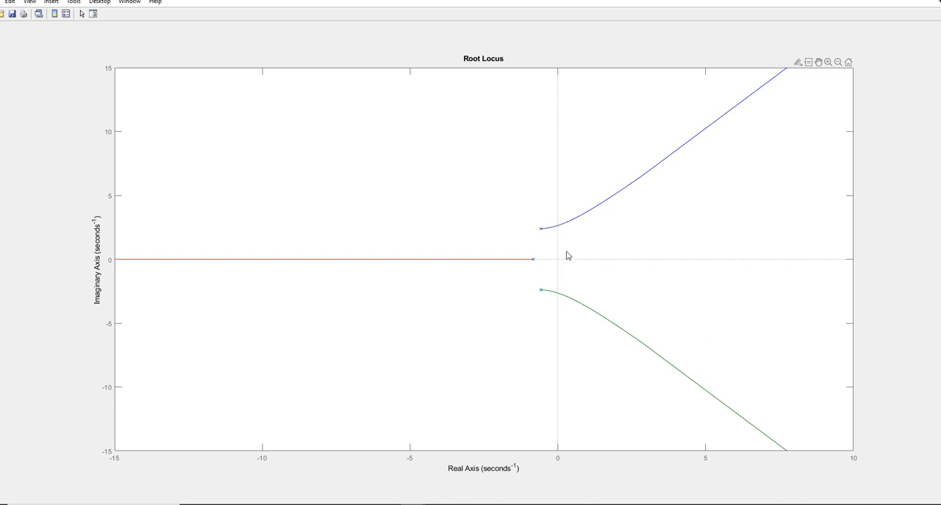
Step: Read the gain where the root locus's upper branch crosses the imaginary axis, and return to the Simulink model
{"action": "left_click", "coordinate": [559, 226]}
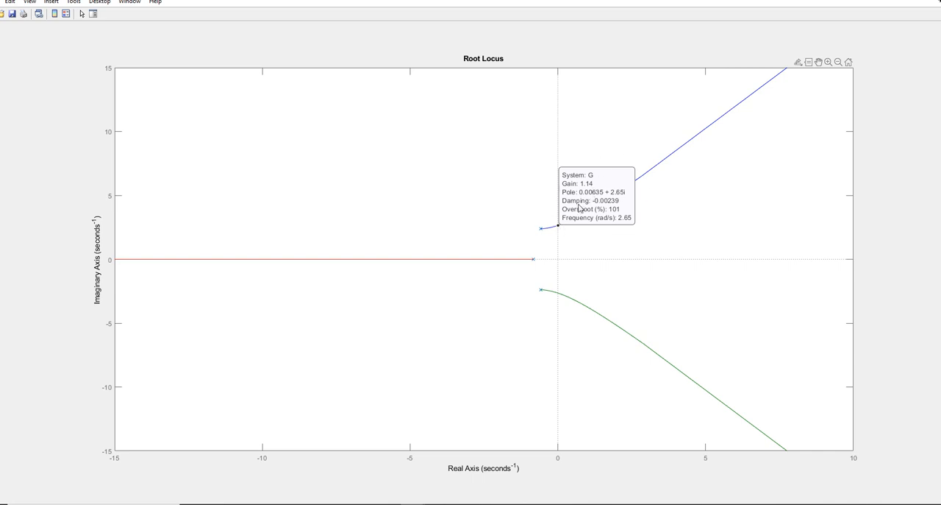
{"action": "mouse_move", "coordinate": [412, 503]}
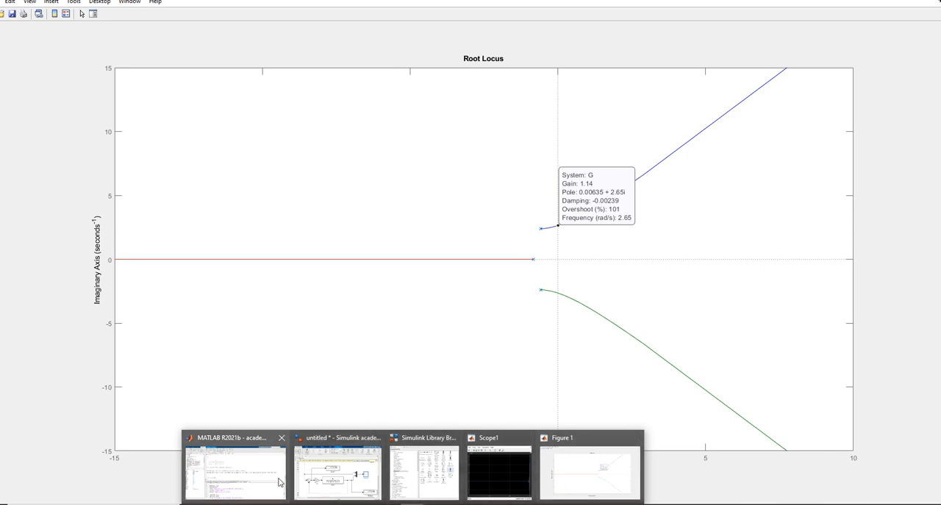
{"action": "left_click", "coordinate": [369, 480]}
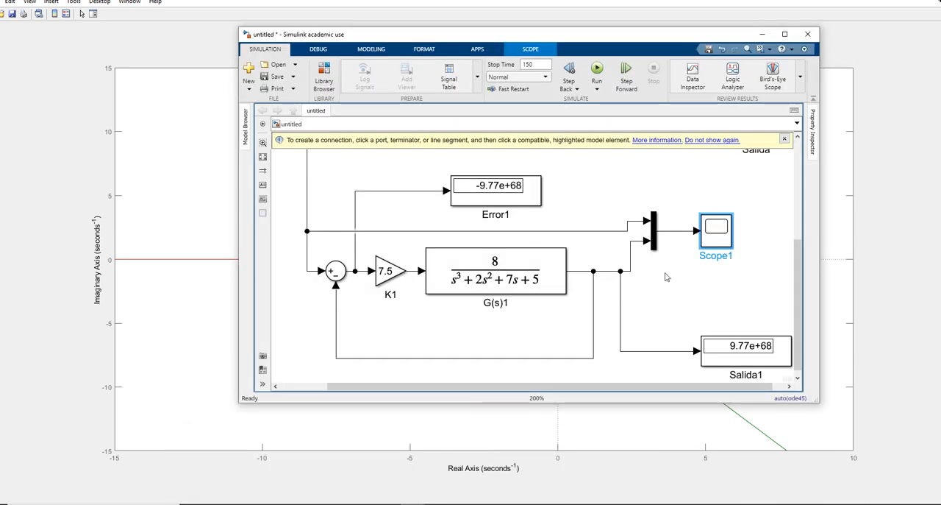
Step: Examine the copied loop's response enlarged in Scope1 and close the scope
{"action": "scroll", "coordinate": [605, 262], "scroll_direction": "down", "scroll_amount": 1}
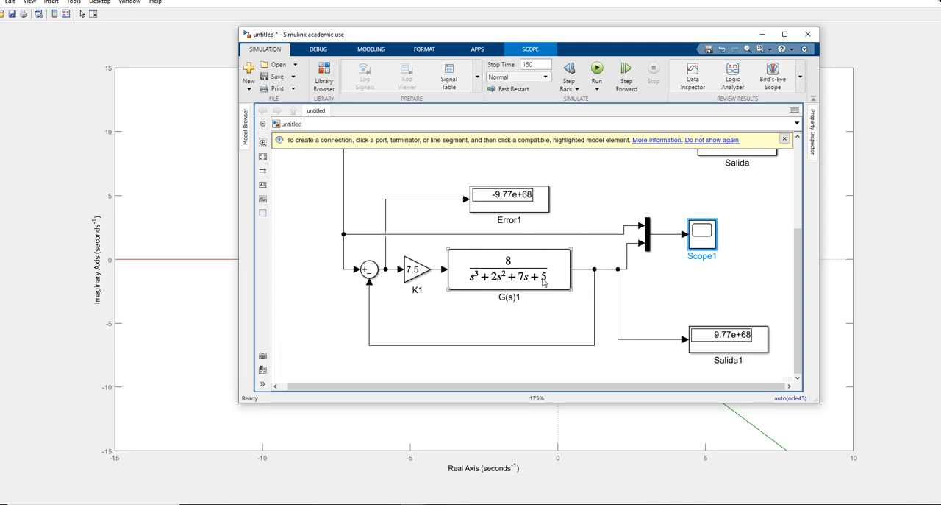
{"action": "left_click_drag", "start_coordinate": [622, 48], "coordinate": [664, 69]}
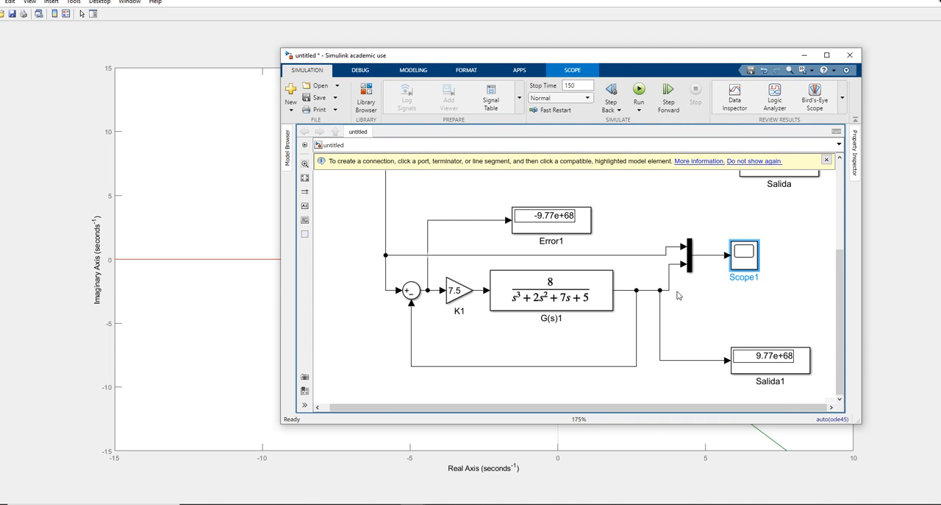
{"action": "double_click", "coordinate": [757, 254]}
{"action": "double_click", "coordinate": [817, 80]}
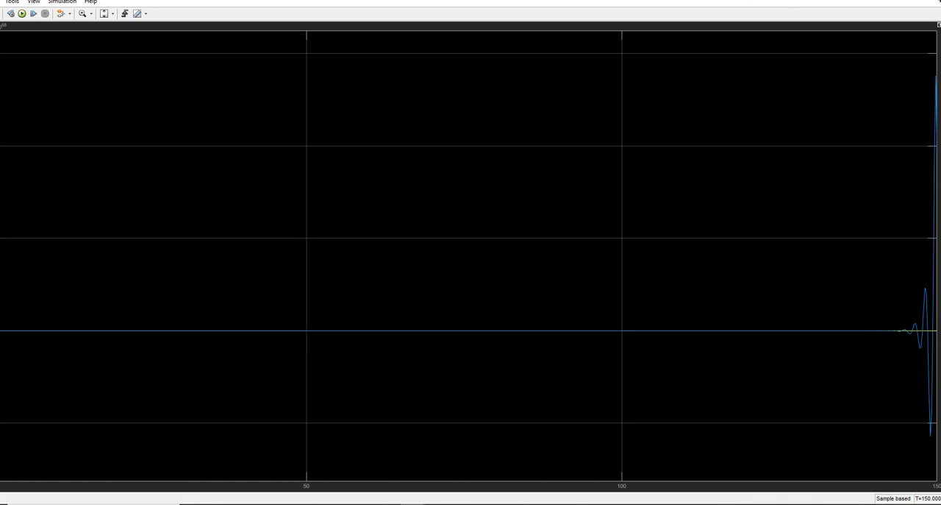
{"action": "left_click_drag", "start_coordinate": [719, 0], "coordinate": [592, 147]}
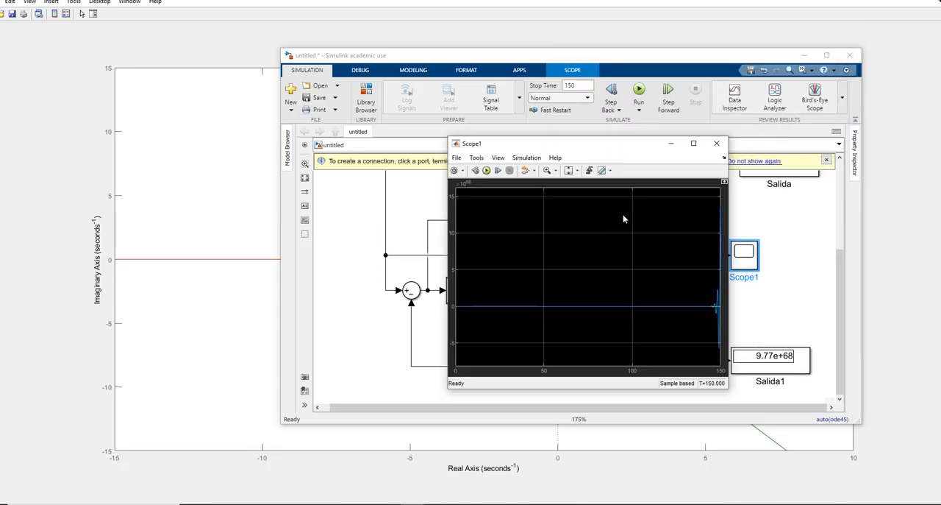
{"action": "left_click", "coordinate": [717, 142]}
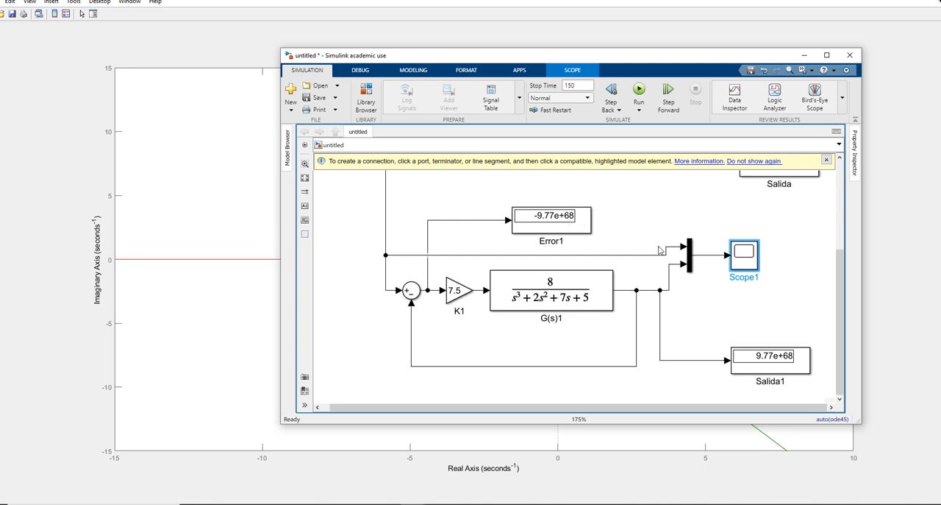
Step: Set the gain of the copied loop's gain block K1 to 1.1
{"action": "scroll", "coordinate": [666, 281], "scroll_direction": "down", "scroll_amount": 3}
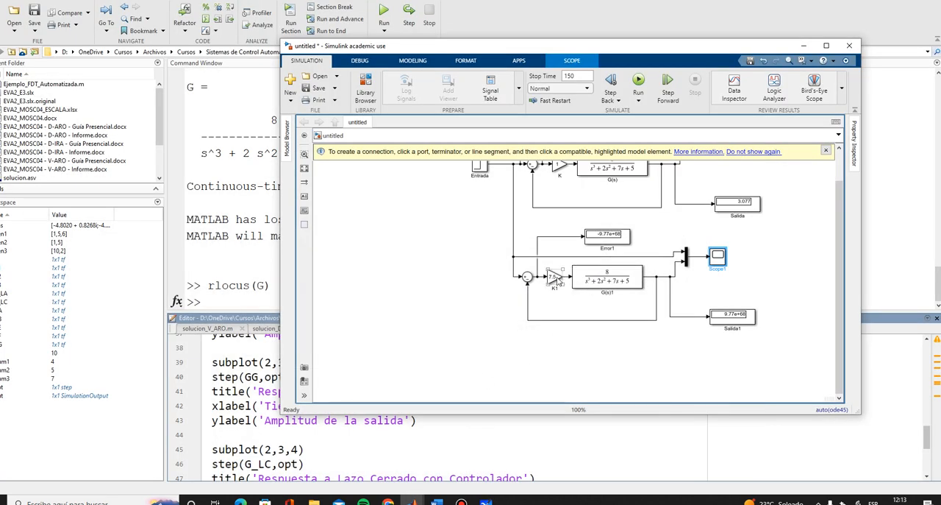
{"action": "left_click", "coordinate": [553, 283]}
{"action": "double_click", "coordinate": [554, 285]}
{"action": "left_click", "coordinate": [598, 265]}
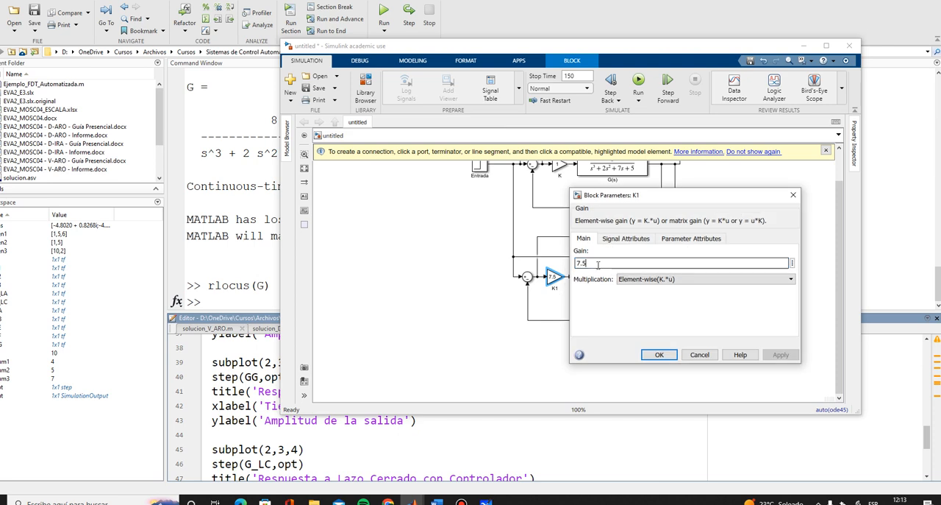
{"action": "key", "text": "BackSpace"}
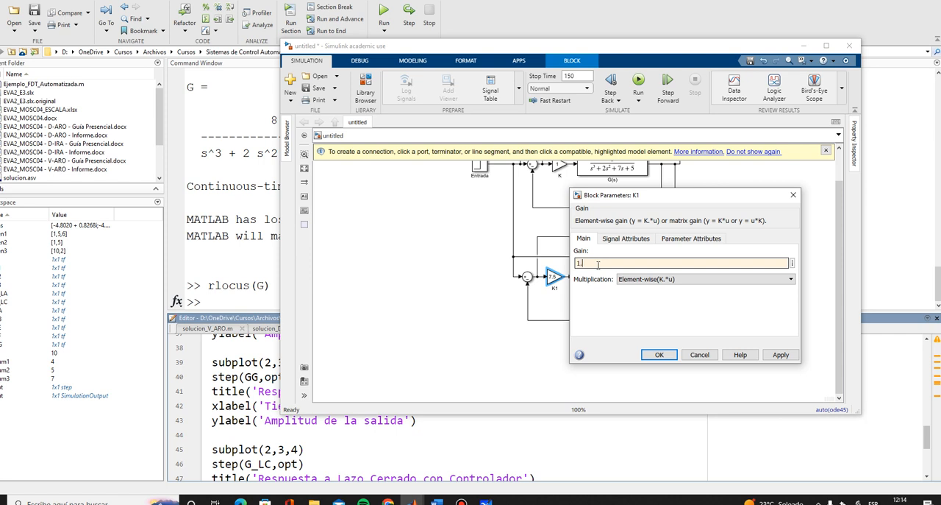
{"action": "type", "text": "1"}
{"action": "left_click", "coordinate": [659, 355]}
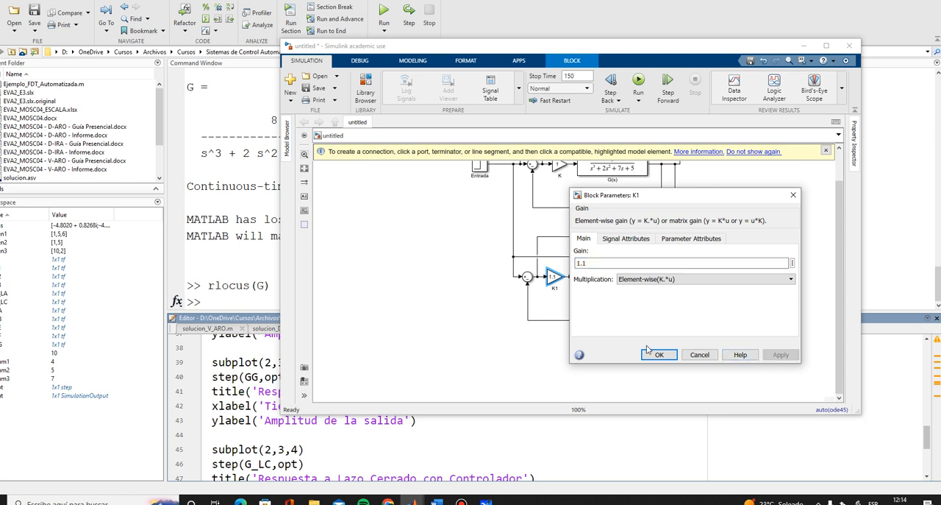
Step: Run the simulation with the 1.1 gain, check the Error1 display and Scope1 response, and close the scope
{"action": "left_click", "coordinate": [639, 80]}
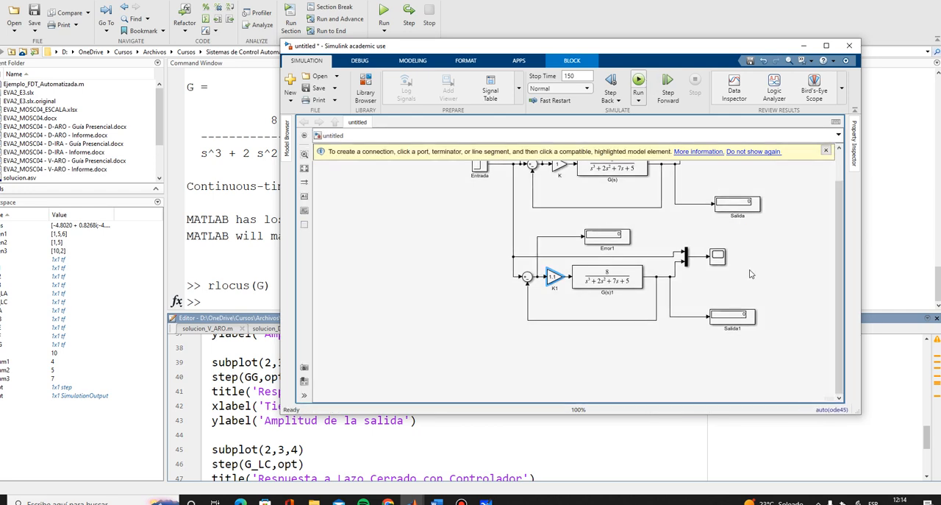
{"action": "scroll", "coordinate": [618, 237], "scroll_direction": "up", "scroll_amount": 3}
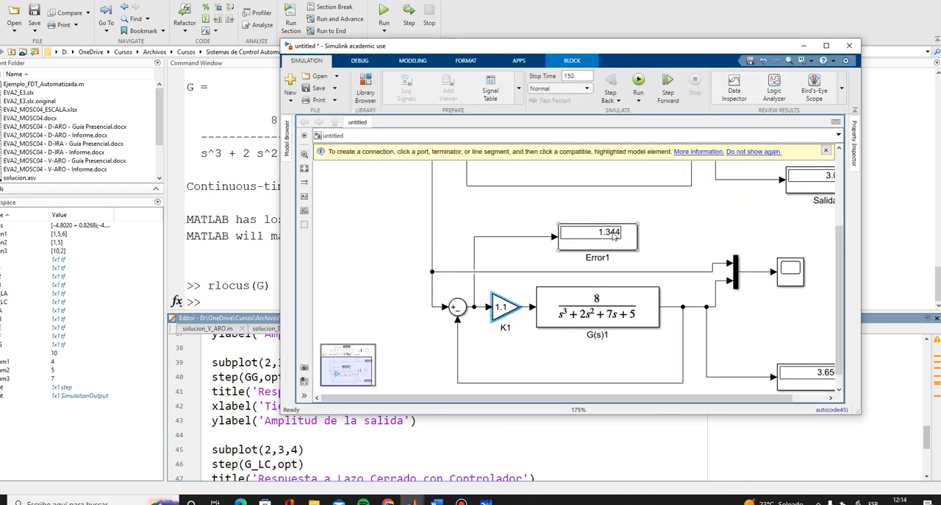
{"action": "double_click", "coordinate": [790, 270]}
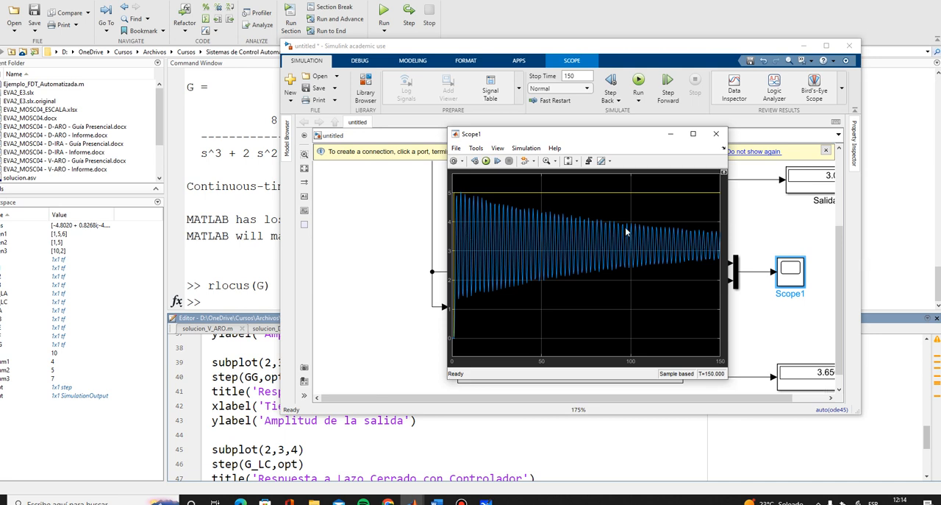
{"action": "left_click", "coordinate": [717, 134]}
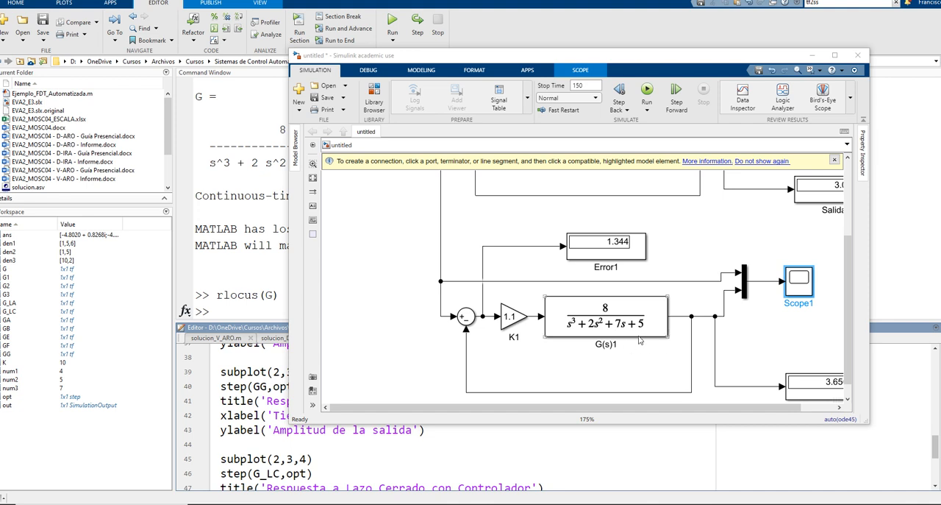
Step: Rearrange the copied loop's output branch lines and shift G(s)1 away from K1 to make room between them
{"action": "left_click_drag", "start_coordinate": [732, 232], "coordinate": [677, 205]}
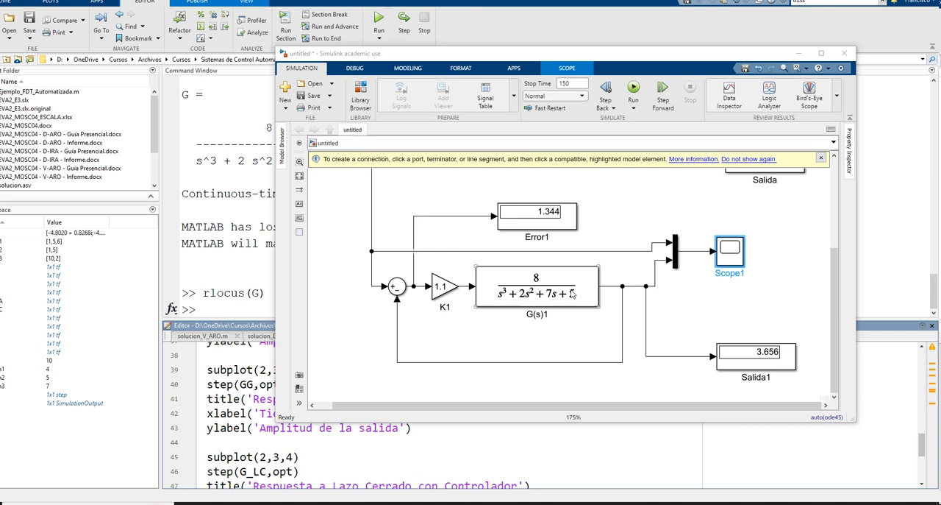
{"action": "left_click_drag", "start_coordinate": [622, 286], "coordinate": [635, 286]}
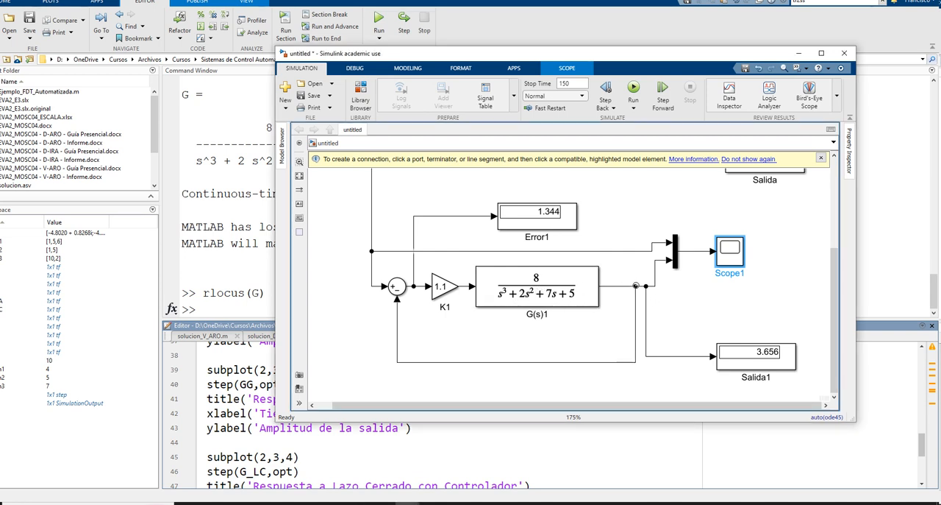
{"action": "left_click", "coordinate": [644, 288]}
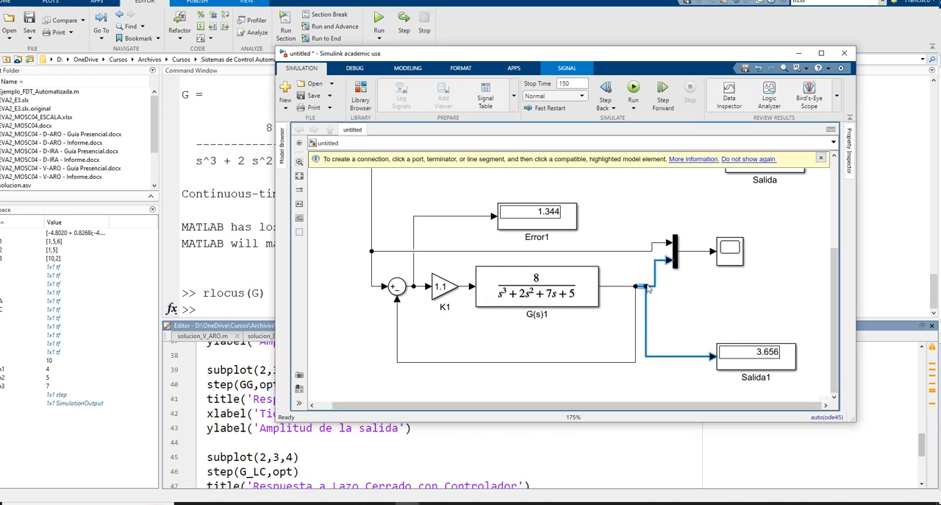
{"action": "left_click_drag", "start_coordinate": [645, 284], "coordinate": [648, 307]}
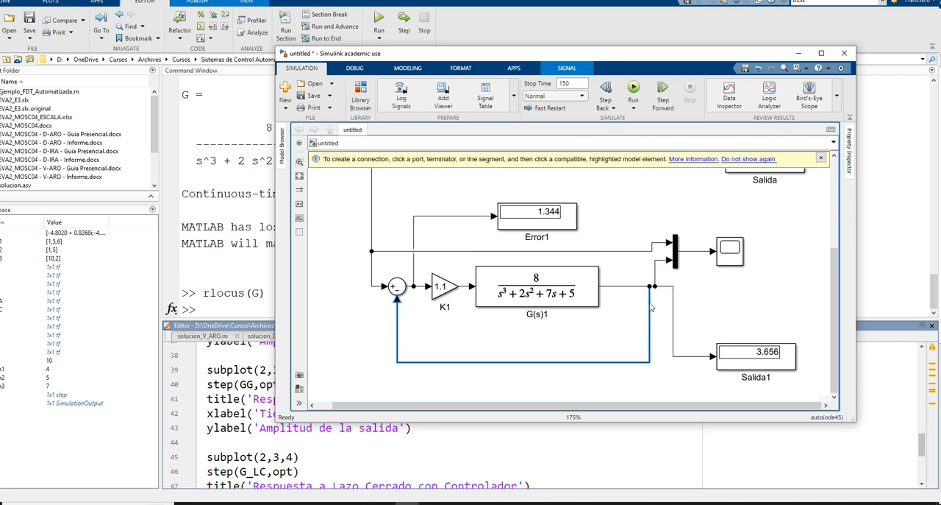
{"action": "left_click", "coordinate": [576, 292]}
{"action": "left_click_drag", "start_coordinate": [576, 292], "coordinate": [600, 292]}
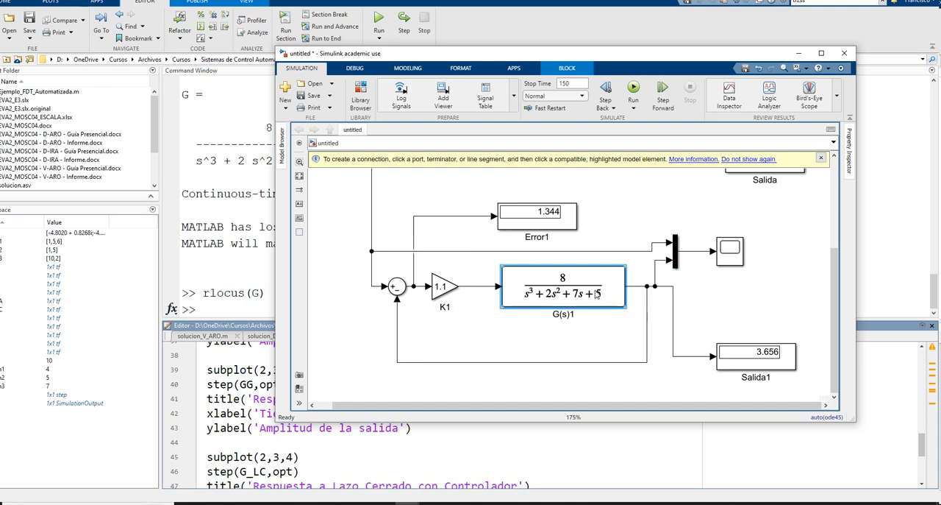
Step: Place an Integrator block from the Continuous library between gain K1 and G(s)1
{"action": "left_click", "coordinate": [361, 88]}
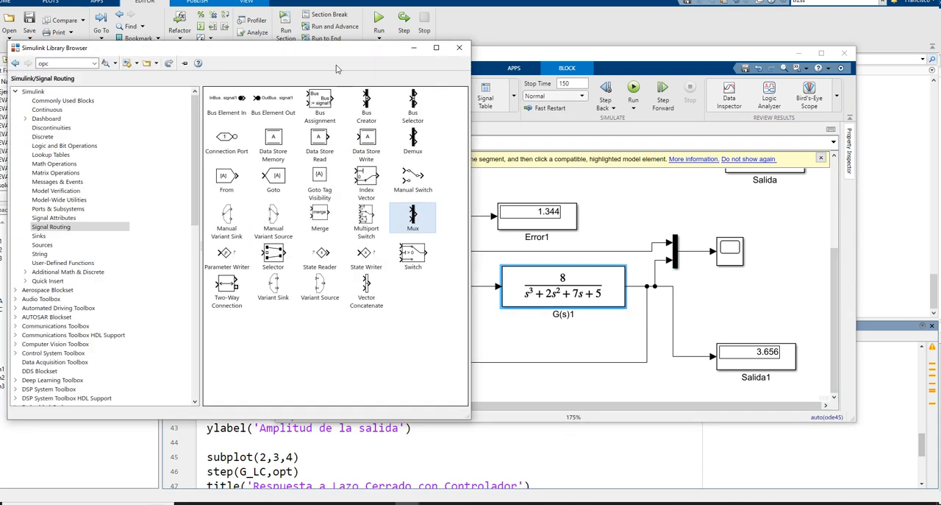
{"action": "left_click_drag", "start_coordinate": [410, 51], "coordinate": [233, 91]}
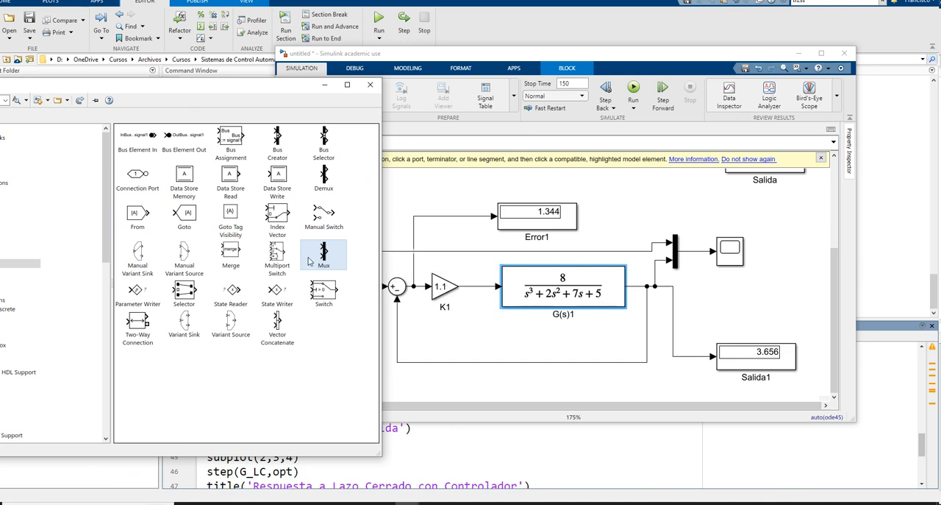
{"action": "left_click_drag", "start_coordinate": [210, 89], "coordinate": [284, 70]}
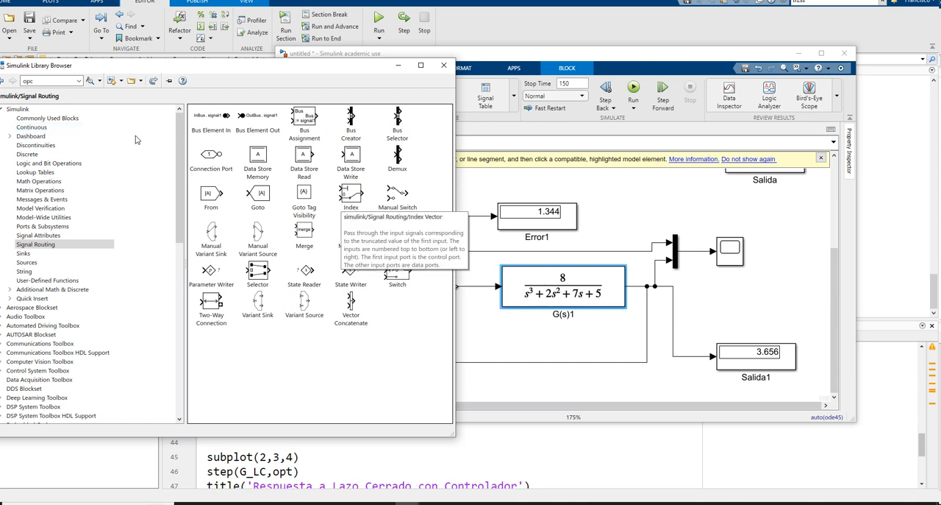
{"action": "left_click", "coordinate": [65, 127]}
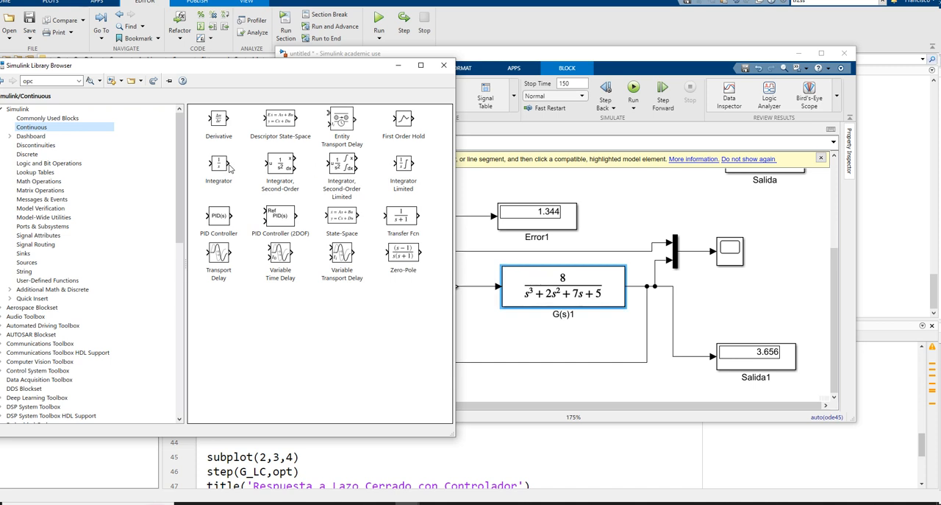
{"action": "left_click_drag", "start_coordinate": [226, 168], "coordinate": [485, 288]}
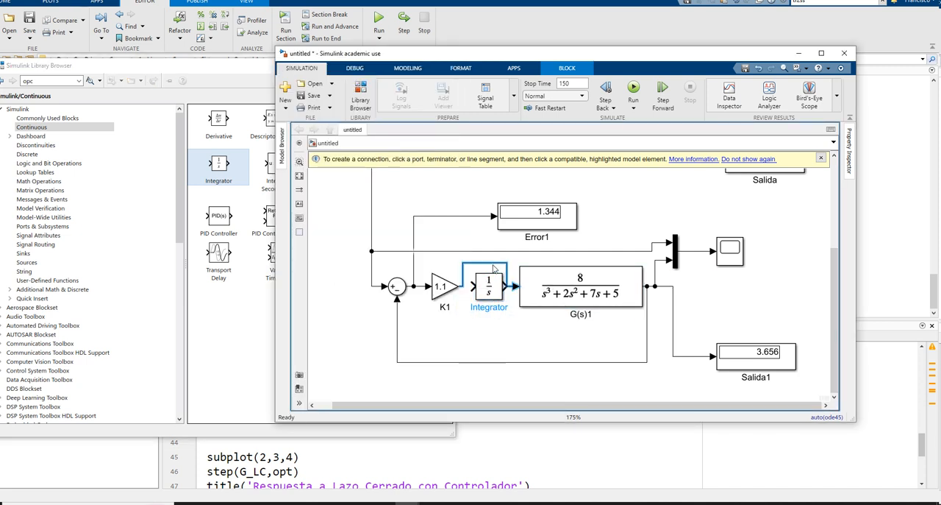
Step: Delete the line bypassing the Integrator and connect the Integrator in series between K1 and G(s)1
{"action": "key", "text": "Delete"}
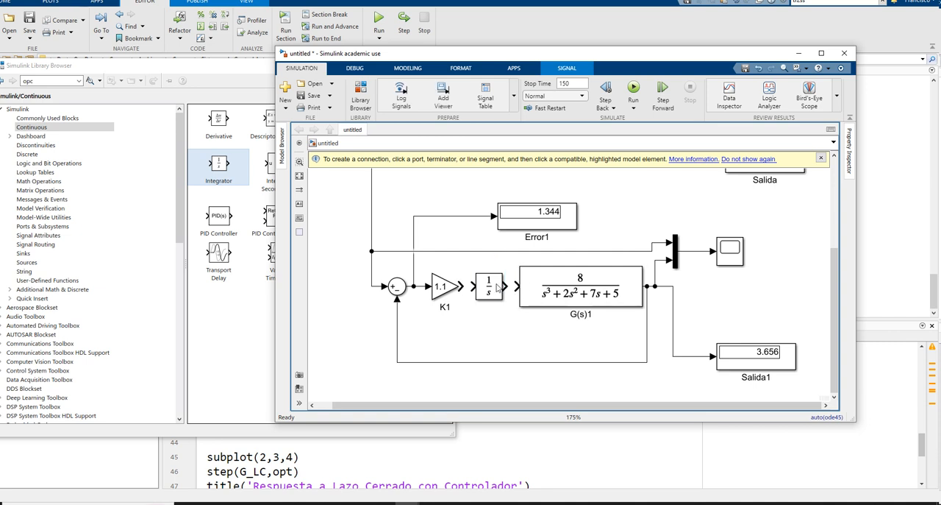
{"action": "mouse_move", "coordinate": [473, 286]}
{"action": "left_mouse_down"}
{"action": "mouse_move", "coordinate": [461, 286]}
{"action": "mouse_move", "coordinate": [516, 290]}
{"action": "mouse_move", "coordinate": [474, 293]}
{"action": "left_mouse_up"}
{"action": "left_click", "coordinate": [480, 290]}
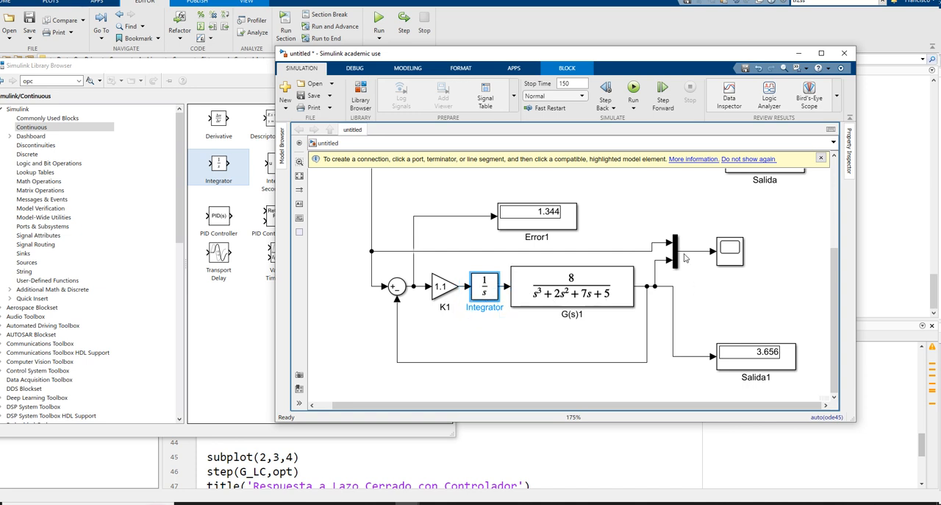
Step: Run the simulation with the Integrator, examine the response enlarged in Scope1, and close the scope
{"action": "left_click", "coordinate": [633, 90]}
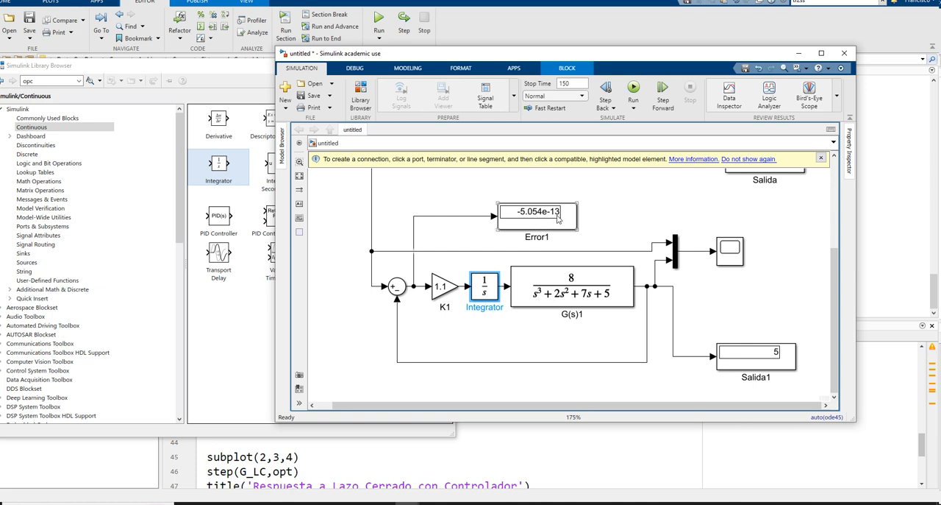
{"action": "double_click", "coordinate": [728, 250]}
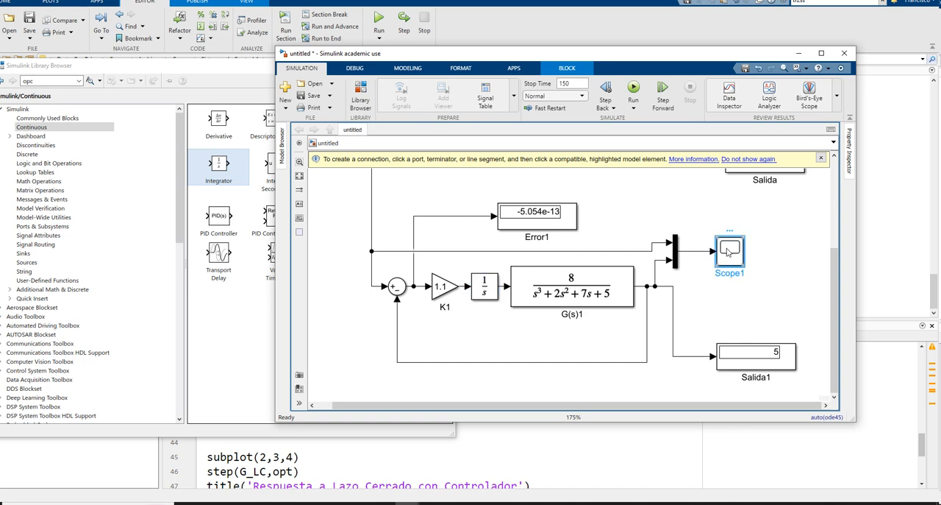
{"action": "left_click", "coordinate": [690, 142]}
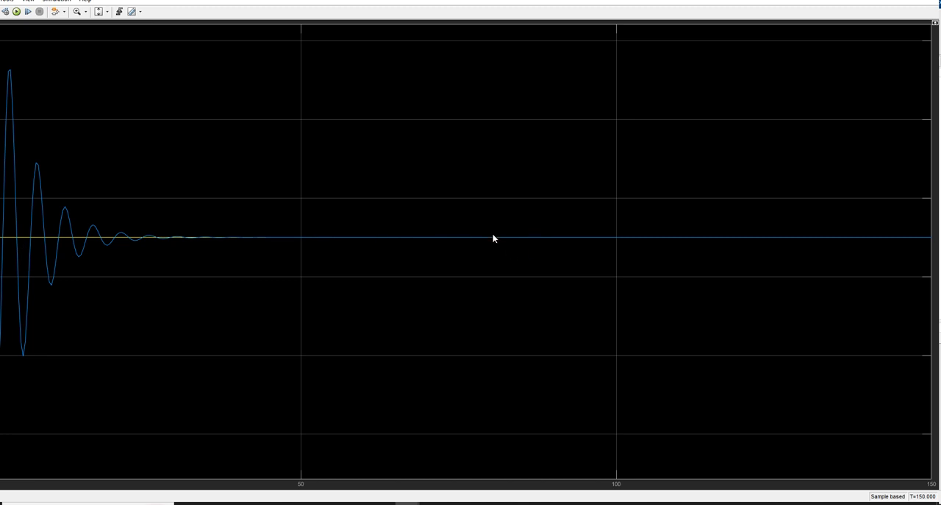
{"action": "left_click_drag", "start_coordinate": [690, 0], "coordinate": [604, 102]}
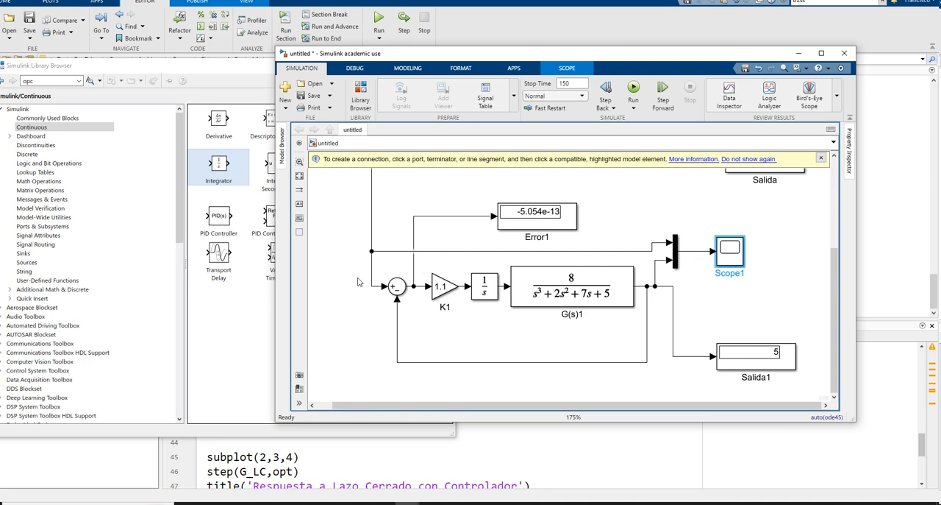
Step: Set the gain of K1 to 1 and run the simulation again
{"action": "double_click", "coordinate": [454, 296]}
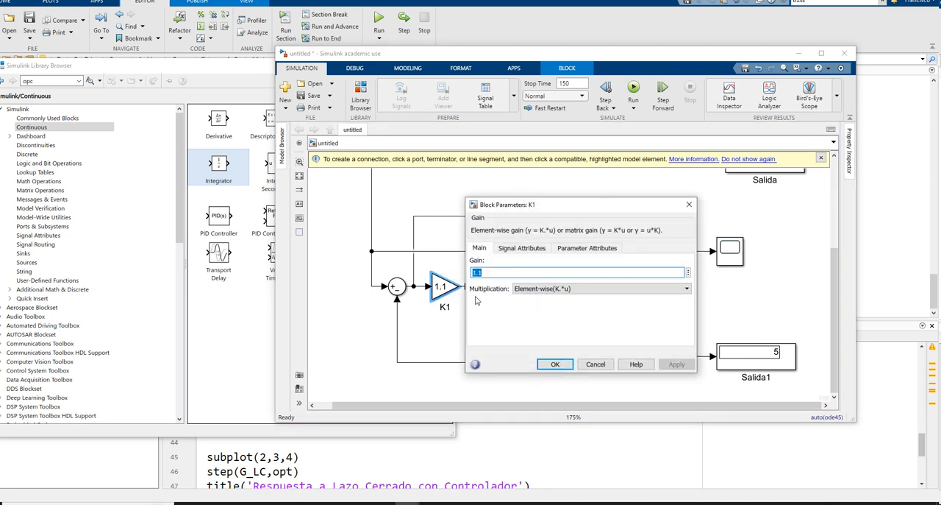
{"action": "type", "text": "1"}
{"action": "left_click", "coordinate": [676, 364]}
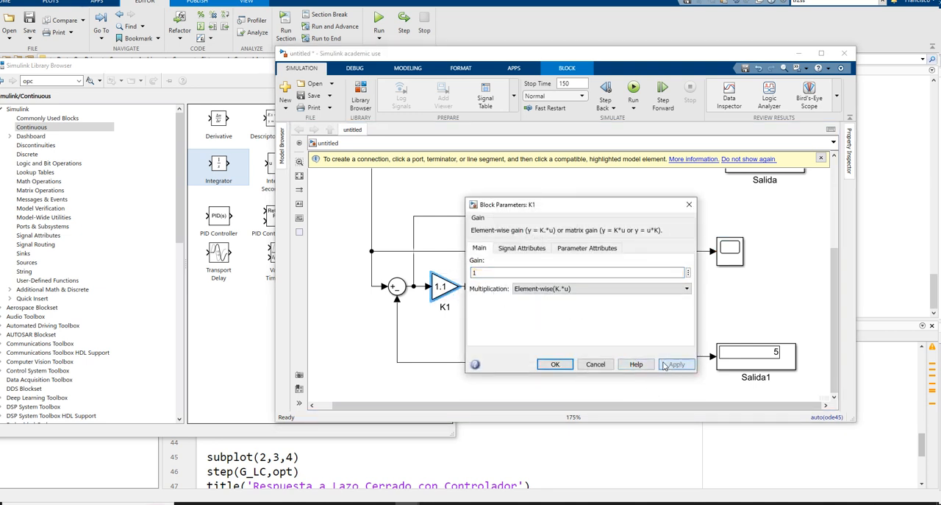
{"action": "left_click", "coordinate": [555, 364]}
{"action": "left_click", "coordinate": [640, 86]}
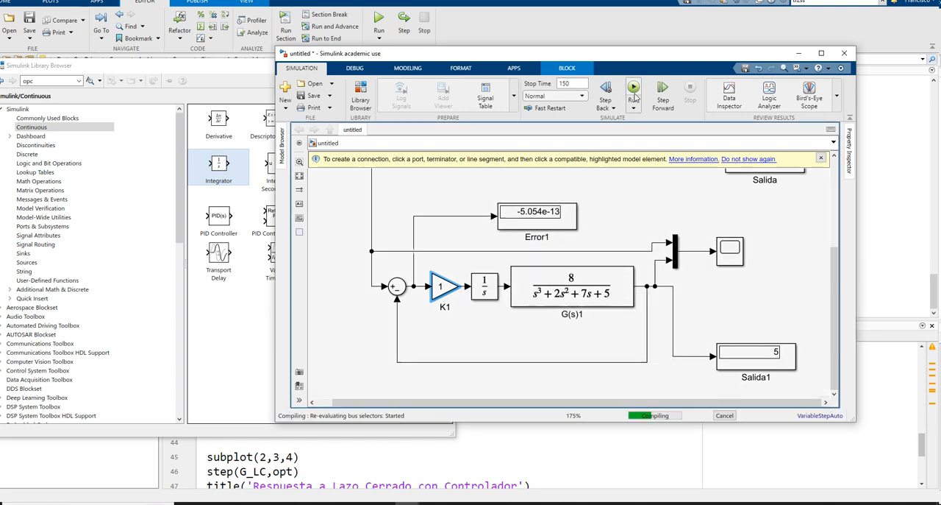
Step: Examine the response for the current gain in Scope1 and close the scope
{"action": "double_click", "coordinate": [724, 254]}
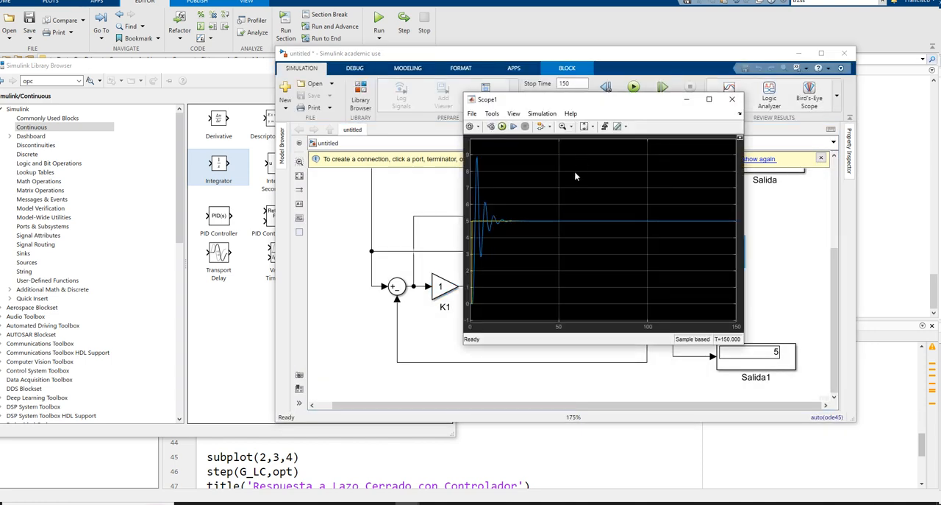
{"action": "left_click", "coordinate": [734, 96]}
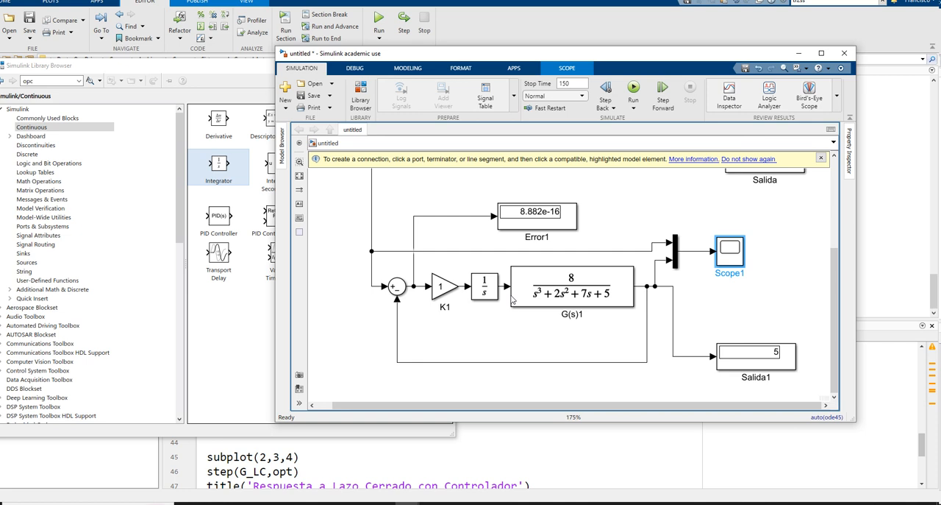
Step: Set the gain of K1 to 0.2, run the simulation, and check the response in Scope1
{"action": "double_click", "coordinate": [443, 286]}
{"action": "type", "text": "0"}
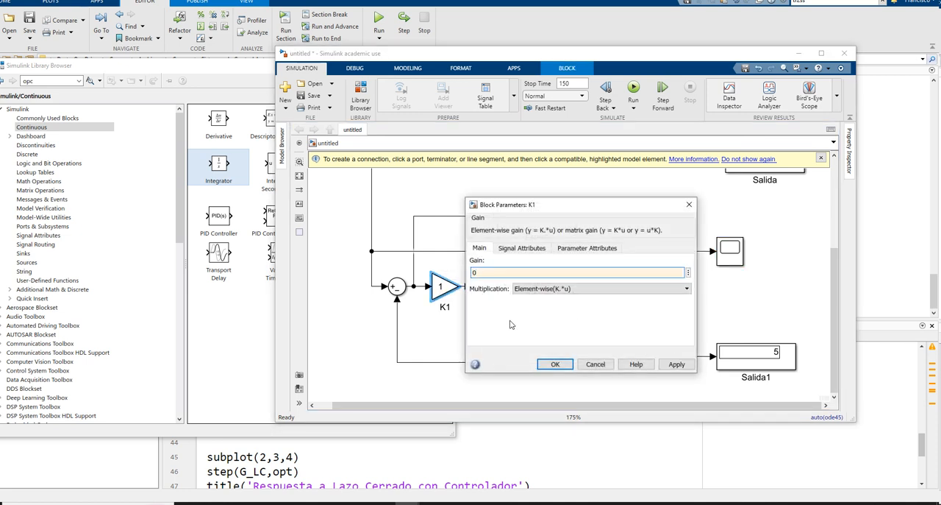
{"action": "type", "text": ".2"}
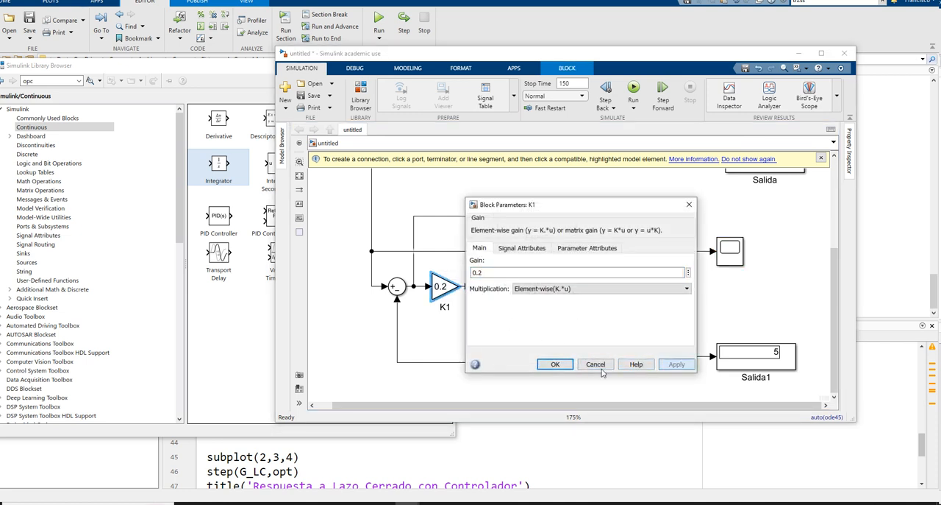
{"action": "left_click", "coordinate": [565, 366]}
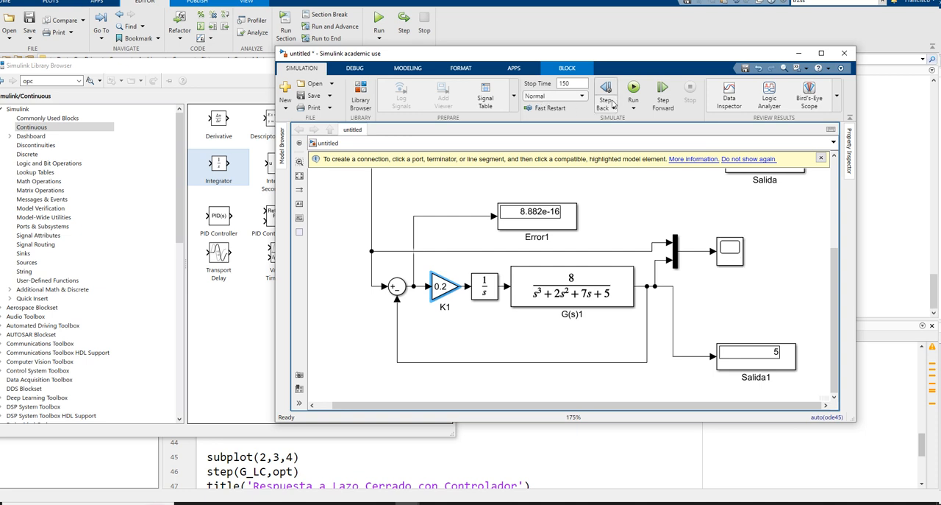
{"action": "left_click", "coordinate": [633, 90]}
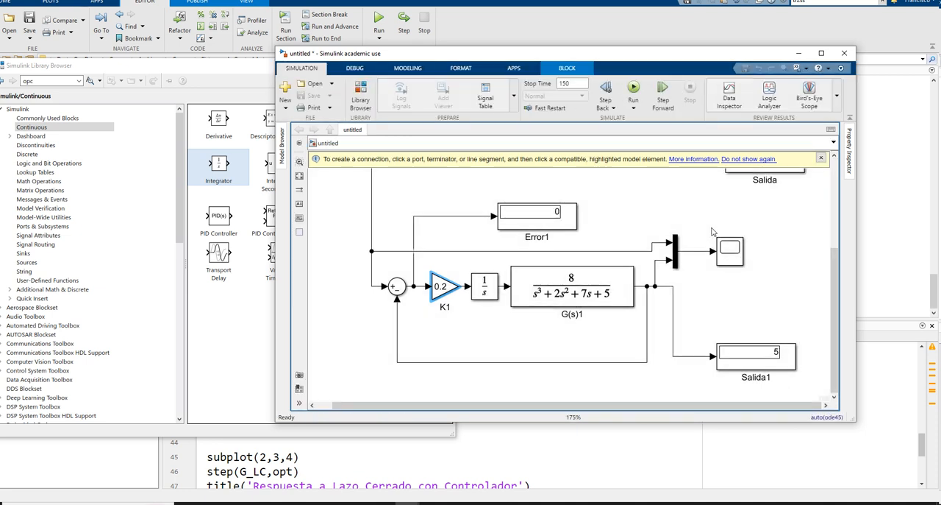
{"action": "double_click", "coordinate": [728, 253]}
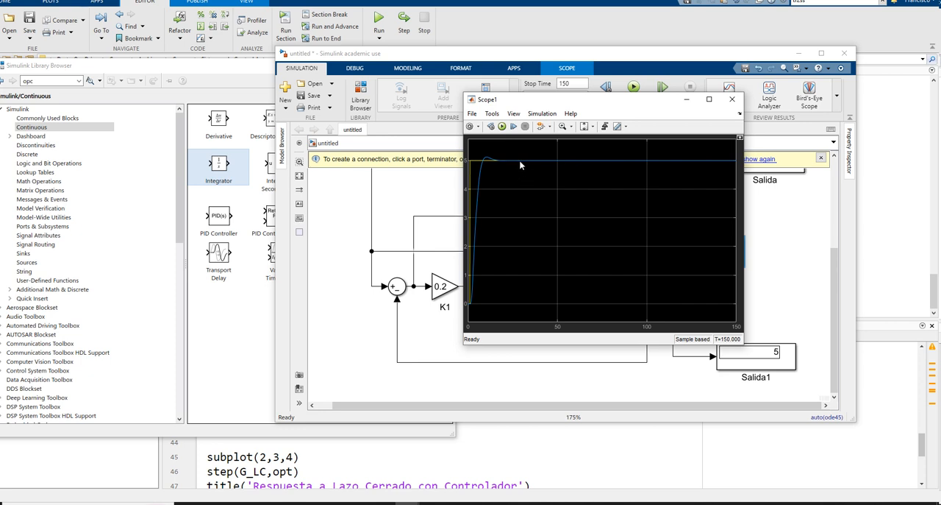
{"action": "left_click", "coordinate": [731, 101]}
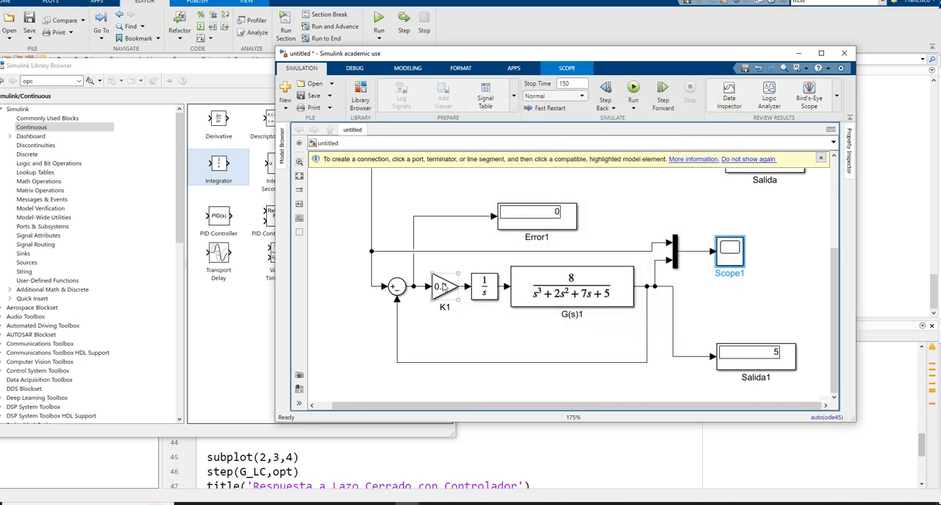
Step: Set the gain of K1 back to 1 and apply it
{"action": "double_click", "coordinate": [443, 287]}
{"action": "type", "text": "1"}
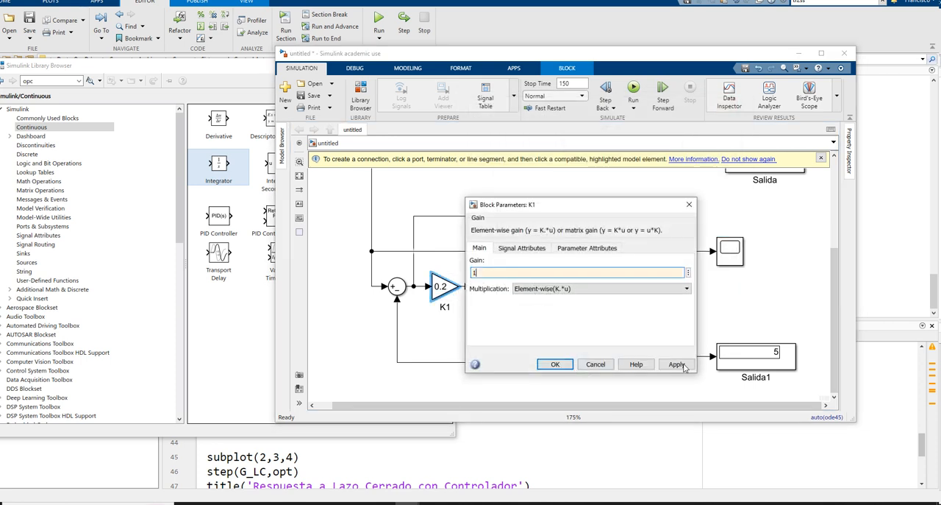
{"action": "left_click", "coordinate": [676, 364]}
{"action": "left_click", "coordinate": [555, 364]}
{"action": "scroll", "coordinate": [542, 291], "scroll_direction": "down", "scroll_amount": 2}
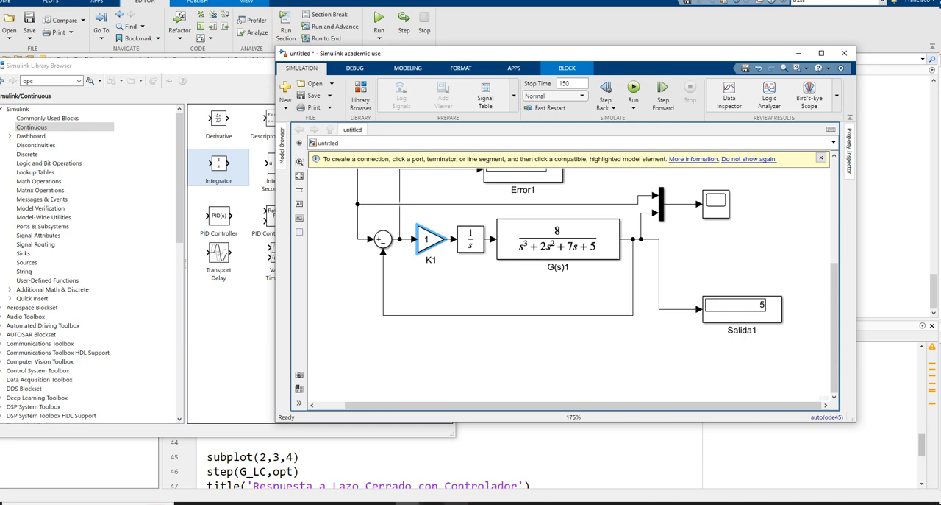
Step: Switch to the whiteboard and write the black heading "ess con Ki/s ; Ki = 1" below the previous limit calculation
{"action": "left_click", "coordinate": [407, 503]}
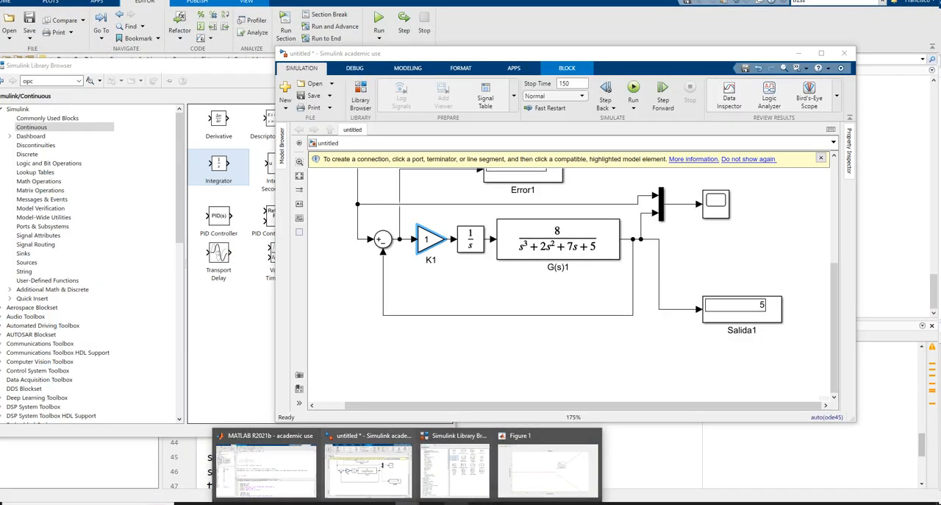
{"action": "left_click", "coordinate": [481, 503]}
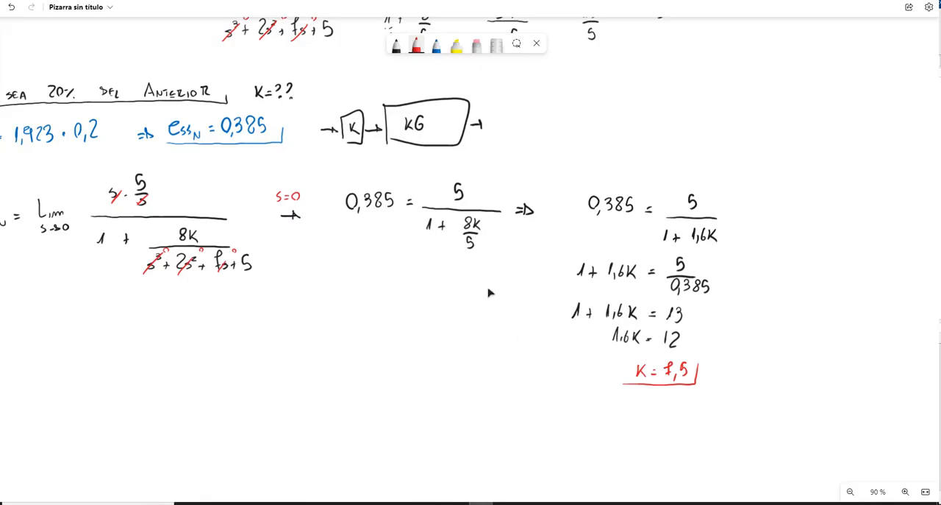
{"action": "left_click_drag", "start_coordinate": [384, 315], "coordinate": [580, 233]}
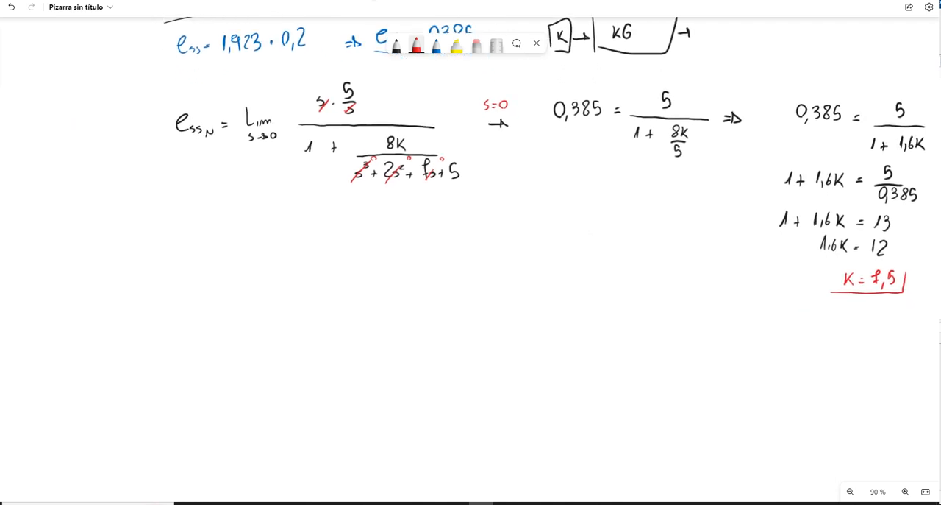
{"action": "left_click", "coordinate": [397, 45]}
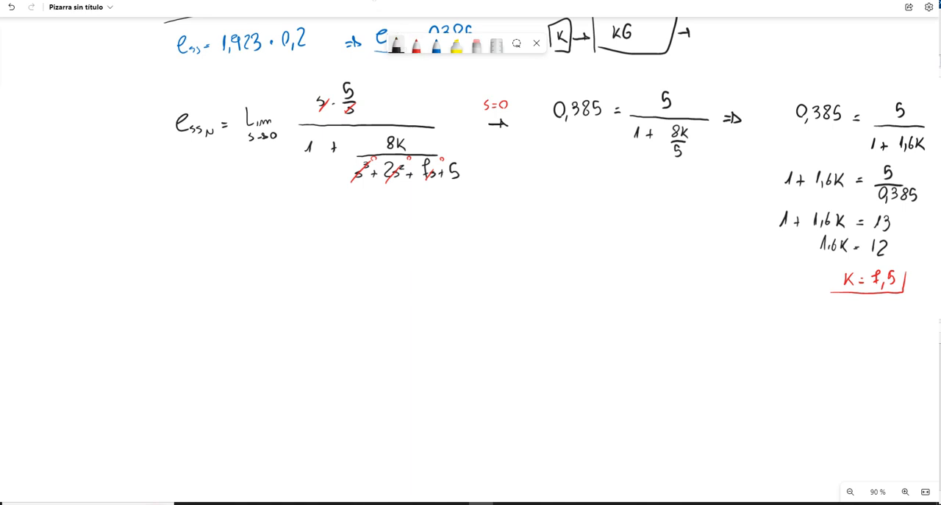
{"action": "left_click_drag", "start_coordinate": [182, 265], "coordinate": [193, 277]}
{"action": "left_click_drag", "start_coordinate": [199, 271], "coordinate": [231, 276]}
{"action": "mouse_move", "coordinate": [236, 275]}
{"action": "left_mouse_down"}
{"action": "mouse_move", "coordinate": [295, 248]}
{"action": "mouse_move", "coordinate": [290, 282]}
{"action": "mouse_move", "coordinate": [327, 273]}
{"action": "mouse_move", "coordinate": [322, 282]}
{"action": "left_mouse_up"}
{"action": "left_click", "coordinate": [161, 271]}
{"action": "left_click_drag", "start_coordinate": [349, 257], "coordinate": [378, 270]}
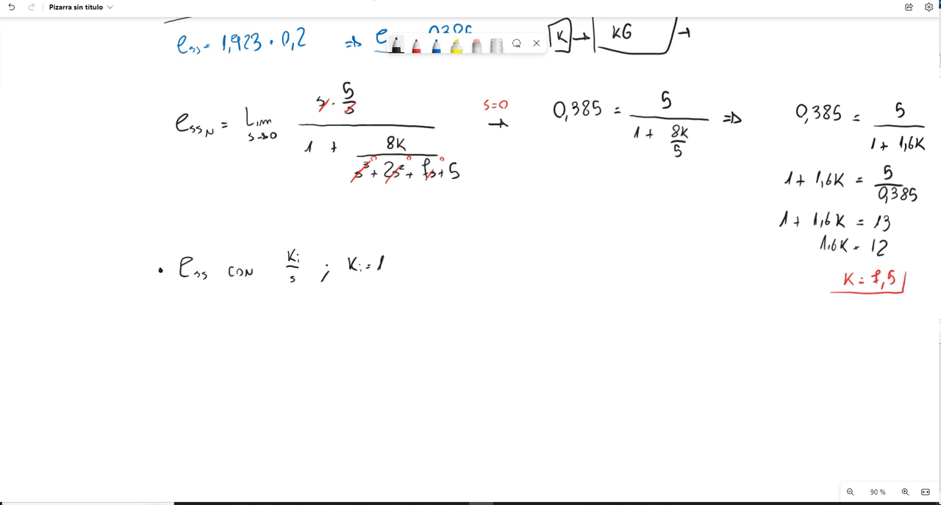
Step: Write G(s) = 1/s · 8/(s³ + 2s² + 7s + 5) under the integrator heading
{"action": "mouse_move", "coordinate": [237, 318]}
{"action": "left_mouse_down"}
{"action": "mouse_move", "coordinate": [233, 326]}
{"action": "mouse_move", "coordinate": [255, 332]}
{"action": "left_mouse_up"}
{"action": "left_click_drag", "start_coordinate": [269, 322], "coordinate": [275, 326]}
{"action": "left_click_drag", "start_coordinate": [308, 307], "coordinate": [313, 325]}
{"action": "left_click_drag", "start_coordinate": [393, 302], "coordinate": [438, 322]}
{"action": "mouse_move", "coordinate": [347, 337]}
{"action": "left_mouse_down"}
{"action": "mouse_move", "coordinate": [341, 345]}
{"action": "mouse_move", "coordinate": [358, 347]}
{"action": "mouse_move", "coordinate": [445, 343]}
{"action": "left_mouse_up"}
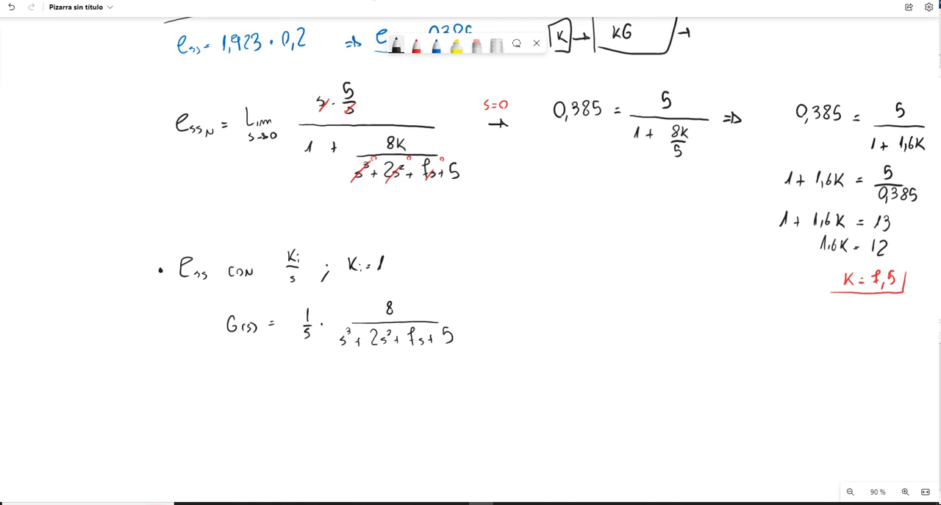
Step: Write the multiplied-out form = 8/(s⁴ + 2s³ + 7s² + 5s) beside G(s), undoing and rewriting the wrong denominator terms
{"action": "left_click_drag", "start_coordinate": [550, 300], "coordinate": [547, 302]}
{"action": "left_click_drag", "start_coordinate": [504, 321], "coordinate": [587, 320]}
{"action": "mouse_move", "coordinate": [504, 336]}
{"action": "left_mouse_down"}
{"action": "mouse_move", "coordinate": [497, 342]}
{"action": "mouse_move", "coordinate": [511, 330]}
{"action": "mouse_move", "coordinate": [525, 340]}
{"action": "left_mouse_up"}
{"action": "key", "text": "ctrl+z"}
{"action": "key", "text": "ctrl+z"}
{"action": "key", "text": "ctrl+z"}
{"action": "key", "text": "ctrl+z"}
{"action": "mouse_move", "coordinate": [523, 334]}
{"action": "left_mouse_down"}
{"action": "mouse_move", "coordinate": [523, 345]}
{"action": "mouse_move", "coordinate": [552, 336]}
{"action": "mouse_move", "coordinate": [580, 345]}
{"action": "left_mouse_up"}
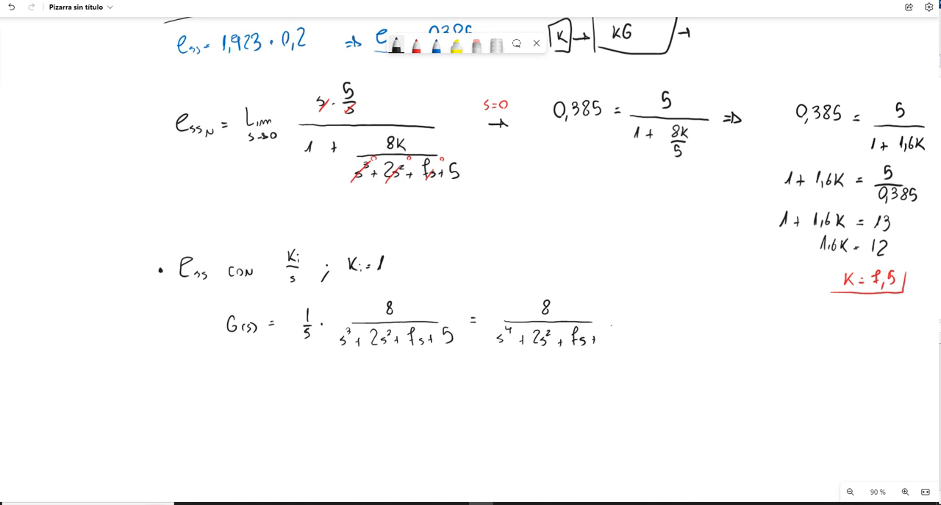
{"action": "key", "text": "ctrl+z"}
{"action": "key", "text": "ctrl+z"}
{"action": "key", "text": "ctrl+z"}
{"action": "key", "text": "ctrl+z"}
{"action": "key", "text": "ctrl+z"}
{"action": "key", "text": "ctrl+z"}
{"action": "mouse_move", "coordinate": [546, 328]}
{"action": "left_mouse_down"}
{"action": "mouse_move", "coordinate": [547, 336]}
{"action": "mouse_move", "coordinate": [575, 334]}
{"action": "mouse_move", "coordinate": [573, 345]}
{"action": "mouse_move", "coordinate": [602, 348]}
{"action": "mouse_move", "coordinate": [613, 337]}
{"action": "mouse_move", "coordinate": [624, 344]}
{"action": "left_mouse_up"}
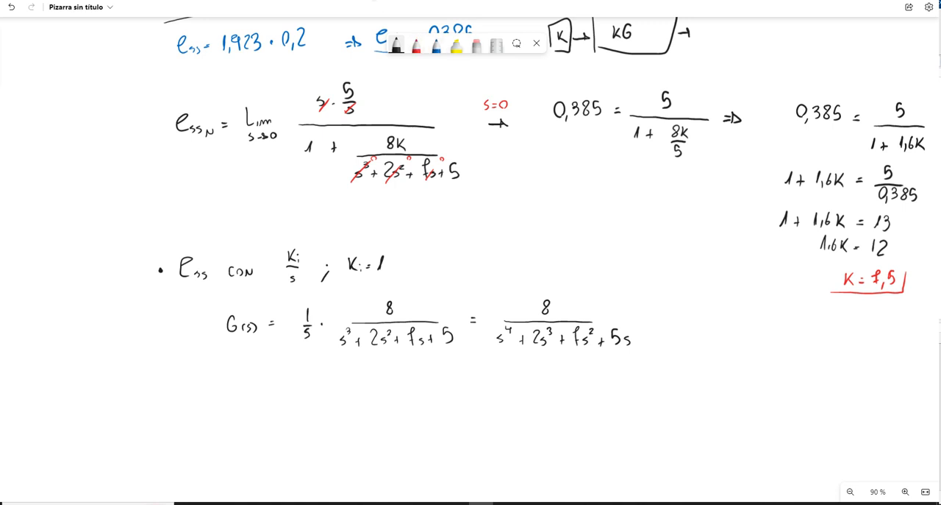
Step: Write the error limit ess = Lim s→0 of 5/(1 + 8/(s⁴ + 2s³ + 7s² + 5s)) below G(s)
{"action": "mouse_move", "coordinate": [199, 388]}
{"action": "left_mouse_down"}
{"action": "mouse_move", "coordinate": [205, 378]}
{"action": "mouse_move", "coordinate": [208, 395]}
{"action": "mouse_move", "coordinate": [225, 397]}
{"action": "left_mouse_up"}
{"action": "mouse_move", "coordinate": [239, 391]}
{"action": "left_mouse_down"}
{"action": "mouse_move", "coordinate": [266, 393]}
{"action": "mouse_move", "coordinate": [255, 410]}
{"action": "mouse_move", "coordinate": [269, 405]}
{"action": "left_mouse_up"}
{"action": "left_click_drag", "start_coordinate": [271, 401], "coordinate": [271, 407]}
{"action": "left_click_drag", "start_coordinate": [283, 401], "coordinate": [282, 402]}
{"action": "mouse_move", "coordinate": [353, 365]}
{"action": "left_mouse_down"}
{"action": "mouse_move", "coordinate": [326, 389]}
{"action": "mouse_move", "coordinate": [391, 385]}
{"action": "left_mouse_up"}
{"action": "mouse_move", "coordinate": [315, 398]}
{"action": "left_mouse_down"}
{"action": "mouse_move", "coordinate": [317, 411]}
{"action": "mouse_move", "coordinate": [333, 411]}
{"action": "left_mouse_up"}
{"action": "left_click_drag", "start_coordinate": [328, 408], "coordinate": [338, 407]}
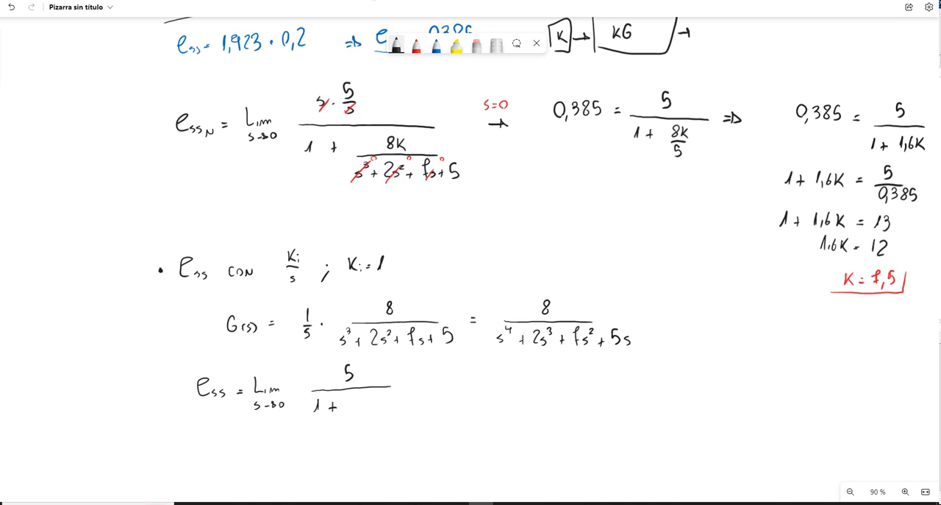
{"action": "mouse_move", "coordinate": [392, 391]}
{"action": "left_mouse_down"}
{"action": "mouse_move", "coordinate": [384, 408]}
{"action": "mouse_move", "coordinate": [441, 406]}
{"action": "left_mouse_up"}
{"action": "mouse_move", "coordinate": [354, 425]}
{"action": "left_mouse_down"}
{"action": "mouse_move", "coordinate": [350, 433]}
{"action": "mouse_move", "coordinate": [412, 431]}
{"action": "mouse_move", "coordinate": [433, 418]}
{"action": "mouse_move", "coordinate": [445, 428]}
{"action": "left_mouse_up"}
{"action": "left_click_drag", "start_coordinate": [456, 421], "coordinate": [453, 427]}
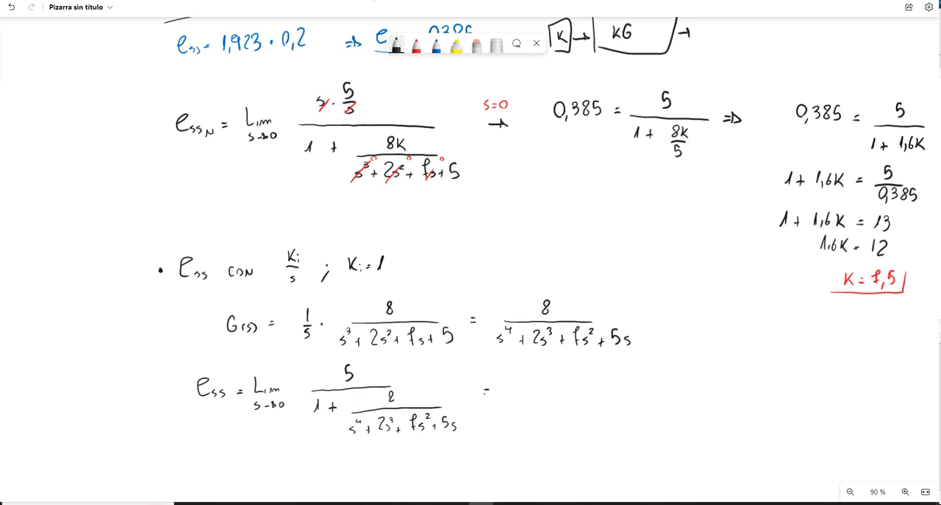
Step: Add an equals sign marked s=0 in red and strike out the limit's denominator terms containing s
{"action": "mouse_move", "coordinate": [483, 394]}
{"action": "left_mouse_down"}
{"action": "mouse_move", "coordinate": [467, 376]}
{"action": "mouse_move", "coordinate": [485, 378]}
{"action": "left_mouse_up"}
{"action": "left_click", "coordinate": [417, 44]}
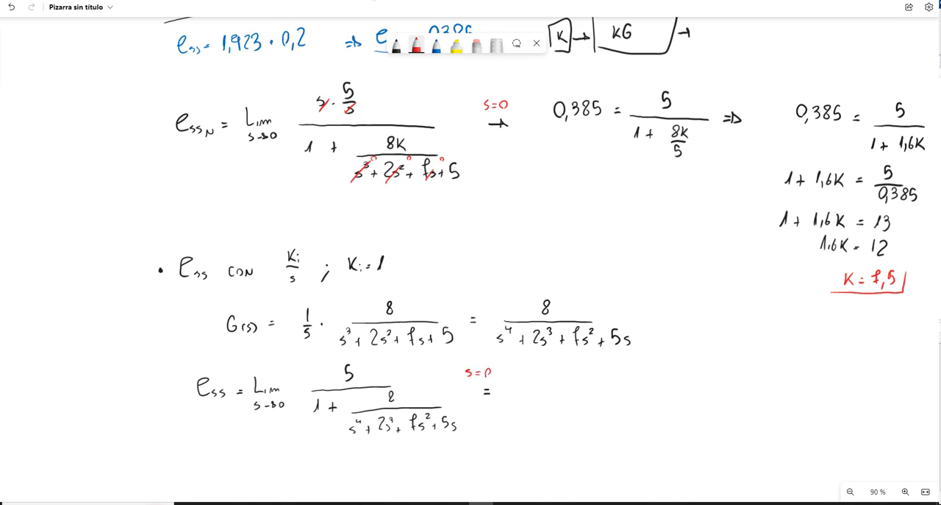
{"action": "mouse_move", "coordinate": [347, 437]}
{"action": "left_mouse_down"}
{"action": "mouse_move", "coordinate": [363, 421]}
{"action": "mouse_move", "coordinate": [456, 412]}
{"action": "left_mouse_up"}
Step: Write the substituted expression 5/(1 + 8/0) in black after the s=0 equals sign
{"action": "left_click", "coordinate": [396, 45]}
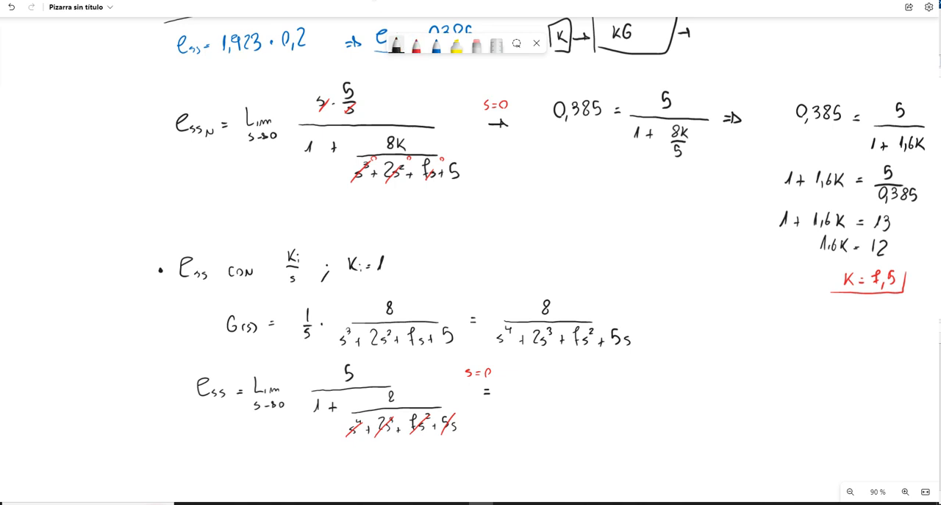
{"action": "mouse_move", "coordinate": [557, 370]}
{"action": "left_mouse_down"}
{"action": "mouse_move", "coordinate": [554, 383]}
{"action": "mouse_move", "coordinate": [564, 370]}
{"action": "left_mouse_up"}
{"action": "mouse_move", "coordinate": [521, 392]}
{"action": "left_mouse_down"}
{"action": "mouse_move", "coordinate": [598, 389]}
{"action": "mouse_move", "coordinate": [529, 410]}
{"action": "mouse_move", "coordinate": [548, 407]}
{"action": "left_mouse_up"}
{"action": "mouse_move", "coordinate": [544, 403]}
{"action": "left_mouse_down"}
{"action": "mouse_move", "coordinate": [544, 411]}
{"action": "mouse_move", "coordinate": [568, 402]}
{"action": "mouse_move", "coordinate": [573, 410]}
{"action": "left_mouse_up"}
{"action": "left_click_drag", "start_coordinate": [573, 409], "coordinate": [570, 417]}
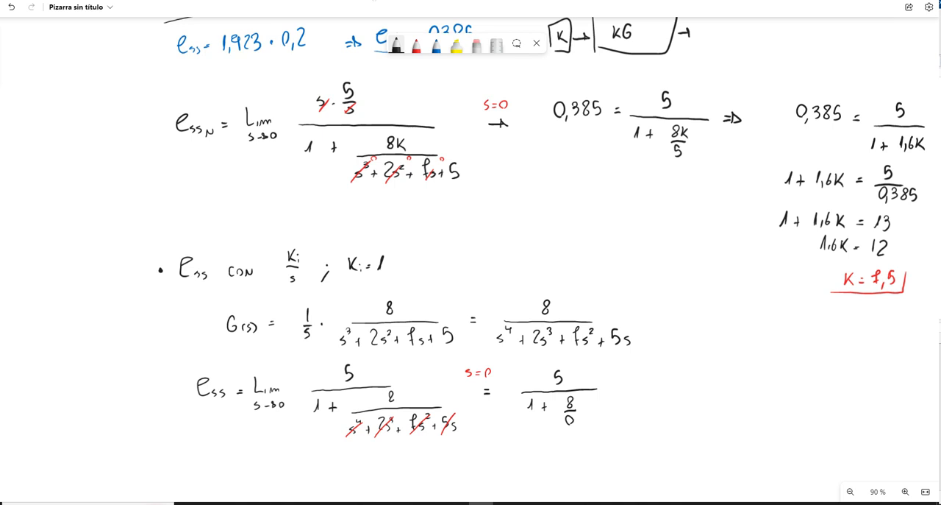
Step: Cross out the 0 in 8/0, write 0,0000000...1 beside it in red, and mark the fraction as tending to ∞
{"action": "left_click_drag", "start_coordinate": [560, 422], "coordinate": [579, 418]}
{"action": "left_click", "coordinate": [417, 44]}
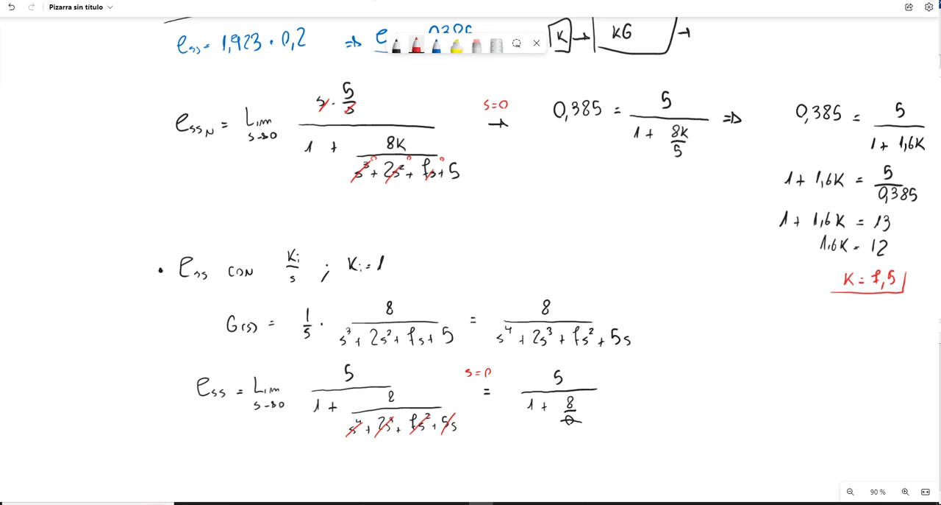
{"action": "mouse_move", "coordinate": [593, 416]}
{"action": "left_mouse_down"}
{"action": "mouse_move", "coordinate": [594, 426]}
{"action": "mouse_move", "coordinate": [608, 418]}
{"action": "left_mouse_up"}
{"action": "left_click_drag", "start_coordinate": [617, 417], "coordinate": [673, 424]}
{"action": "left_click", "coordinate": [652, 422]}
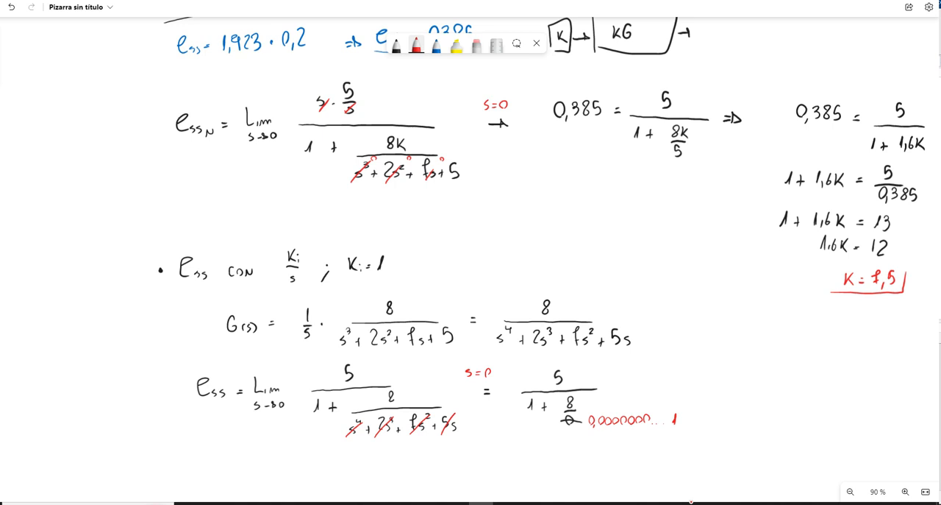
{"action": "mouse_move", "coordinate": [561, 425]}
{"action": "left_mouse_down"}
{"action": "mouse_move", "coordinate": [586, 398]}
{"action": "mouse_move", "coordinate": [583, 407]}
{"action": "mouse_move", "coordinate": [606, 402]}
{"action": "left_mouse_up"}
Step: Continue the error calculation in black with = 5/(1 + ∞) = 5/∞
{"action": "left_click", "coordinate": [397, 45]}
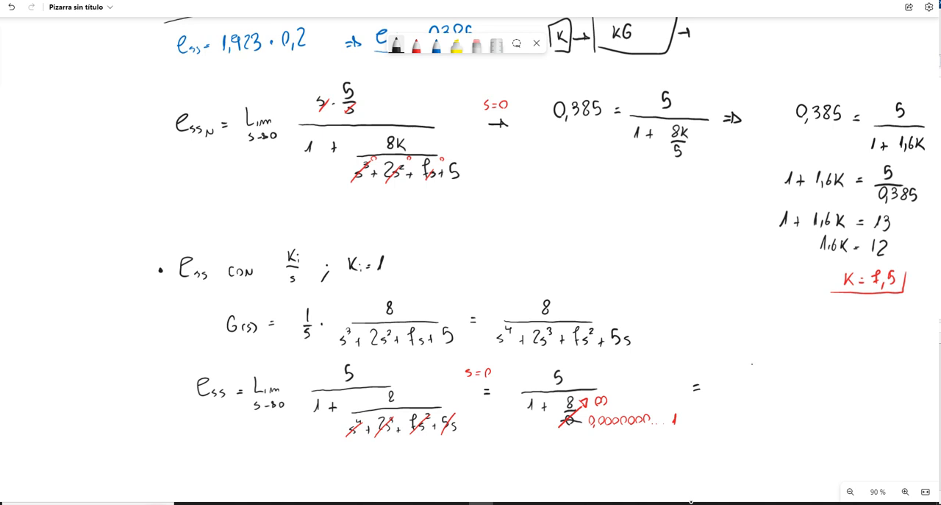
{"action": "mouse_move", "coordinate": [747, 363]}
{"action": "left_mouse_down"}
{"action": "mouse_move", "coordinate": [753, 377]}
{"action": "mouse_move", "coordinate": [775, 382]}
{"action": "mouse_move", "coordinate": [740, 401]}
{"action": "mouse_move", "coordinate": [776, 397]}
{"action": "left_mouse_up"}
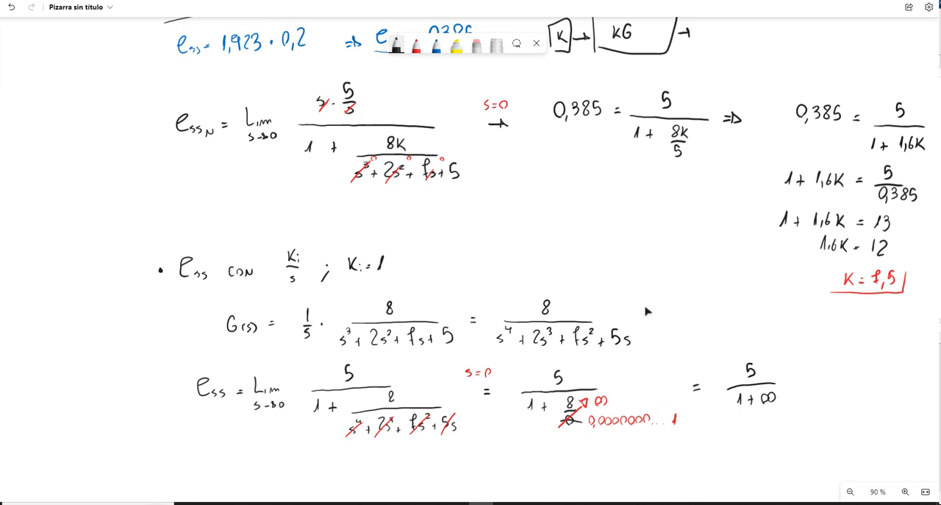
{"action": "left_click_drag", "start_coordinate": [752, 335], "coordinate": [538, 238]}
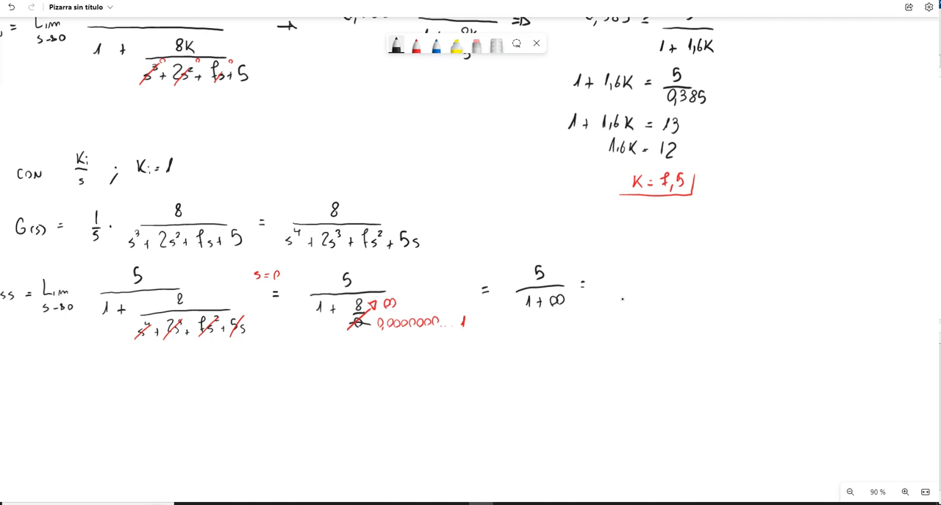
{"action": "mouse_move", "coordinate": [623, 266]}
{"action": "left_mouse_down"}
{"action": "mouse_move", "coordinate": [615, 280]}
{"action": "mouse_move", "coordinate": [627, 285]}
{"action": "mouse_move", "coordinate": [614, 296]}
{"action": "mouse_move", "coordinate": [623, 299]}
{"action": "left_mouse_up"}
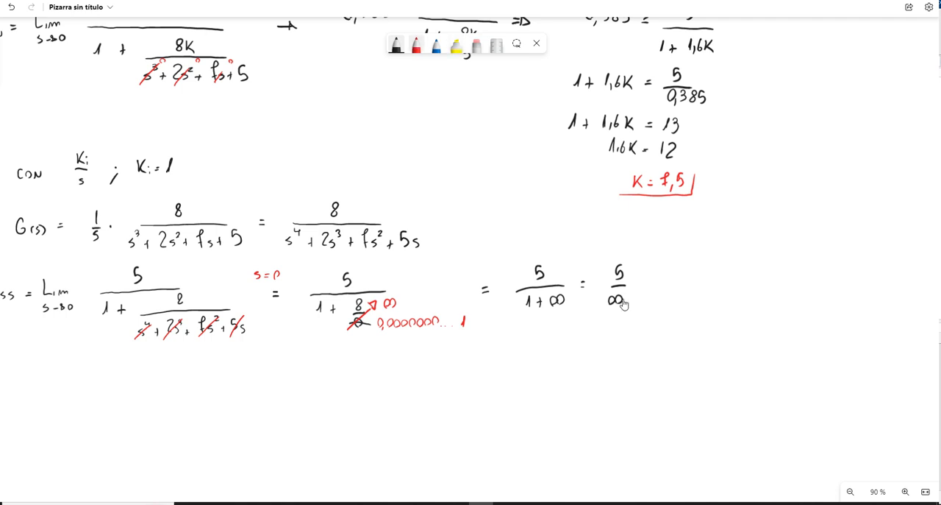
Step: Strike 5/∞ with a red arrow to 0 and write the underlined result ess = 0
{"action": "left_click", "coordinate": [416, 45]}
{"action": "mouse_move", "coordinate": [603, 306]}
{"action": "left_mouse_down"}
{"action": "mouse_move", "coordinate": [637, 270]}
{"action": "mouse_move", "coordinate": [660, 266]}
{"action": "mouse_move", "coordinate": [662, 296]}
{"action": "left_mouse_up"}
{"action": "left_click_drag", "start_coordinate": [666, 294], "coordinate": [719, 296]}
{"action": "left_click_drag", "start_coordinate": [711, 300], "coordinate": [718, 299]}
{"action": "left_click_drag", "start_coordinate": [727, 300], "coordinate": [731, 292]}
{"action": "left_click_drag", "start_coordinate": [678, 312], "coordinate": [760, 314]}
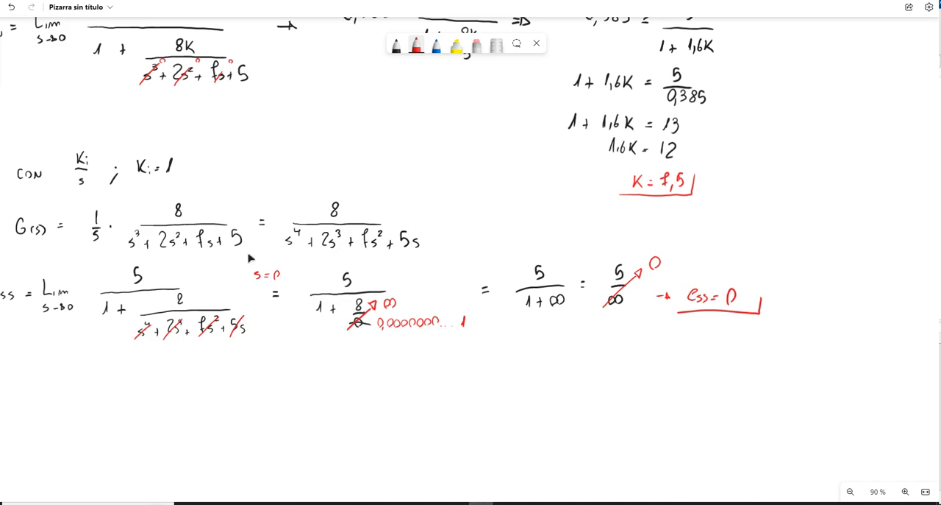
Step: Switch to the Simulink model and run the simulation with the integrator and K1 at 1
{"action": "mouse_move", "coordinate": [486, 501]}
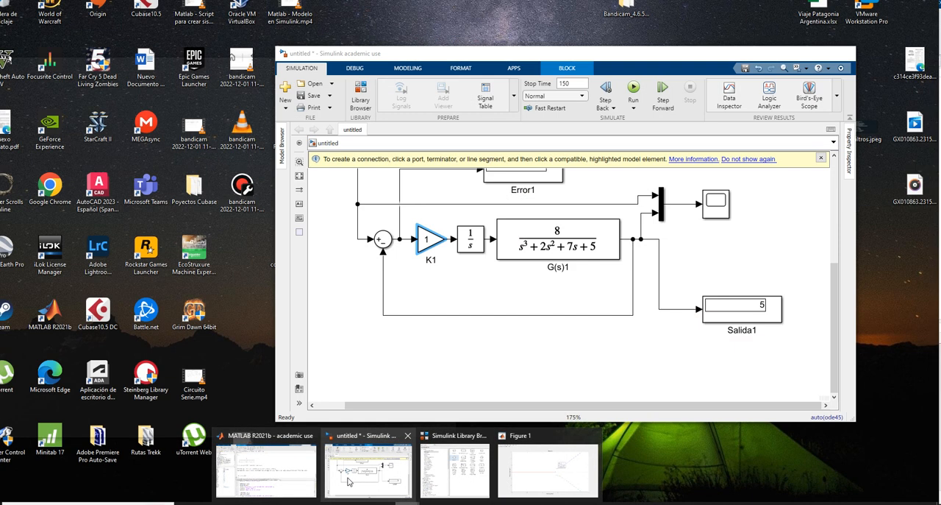
{"action": "left_click", "coordinate": [368, 471]}
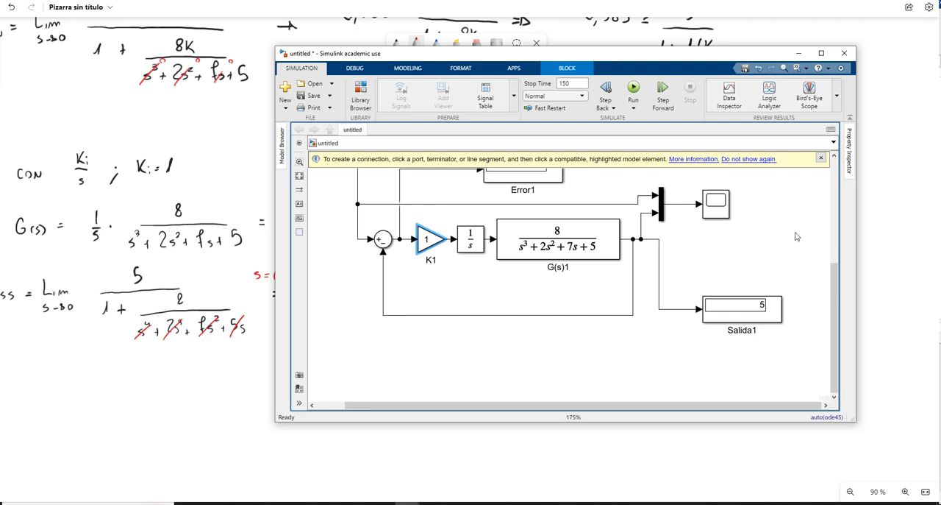
{"action": "scroll", "coordinate": [798, 237], "scroll_direction": "up", "scroll_amount": 1}
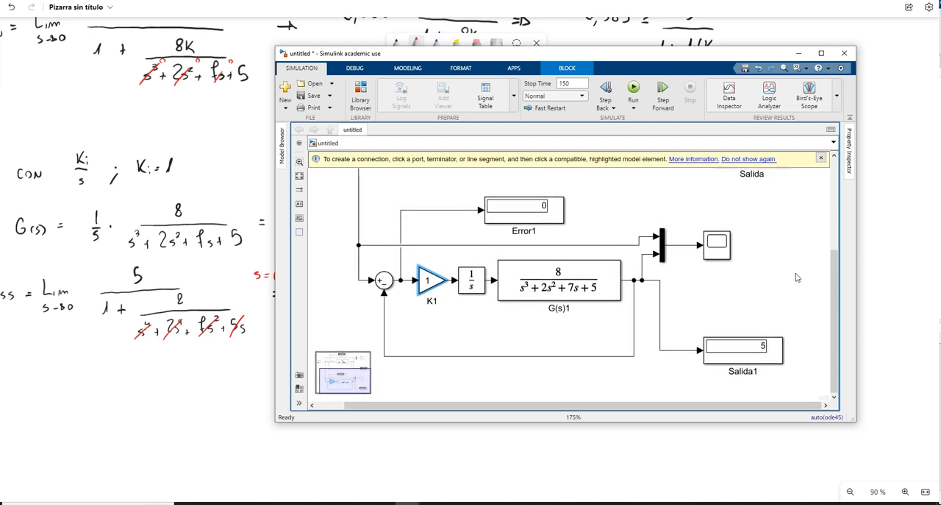
{"action": "left_click", "coordinate": [634, 87]}
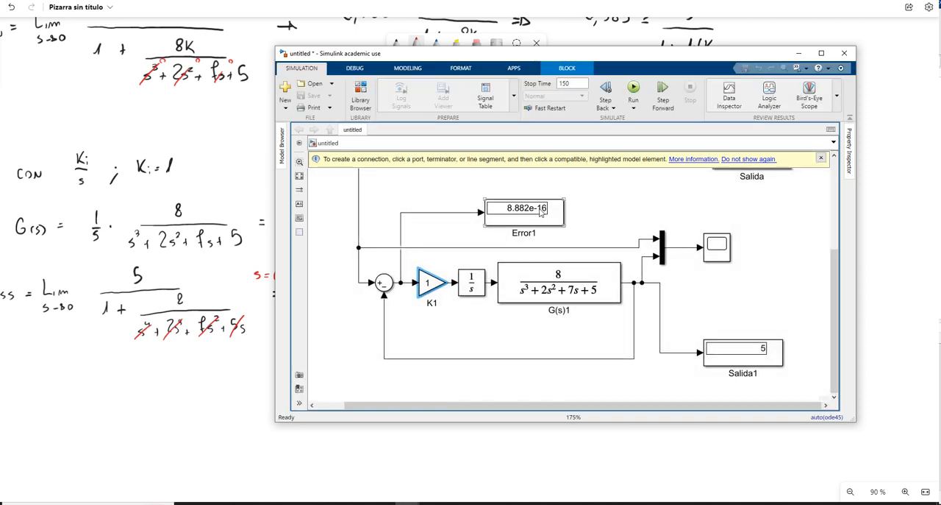